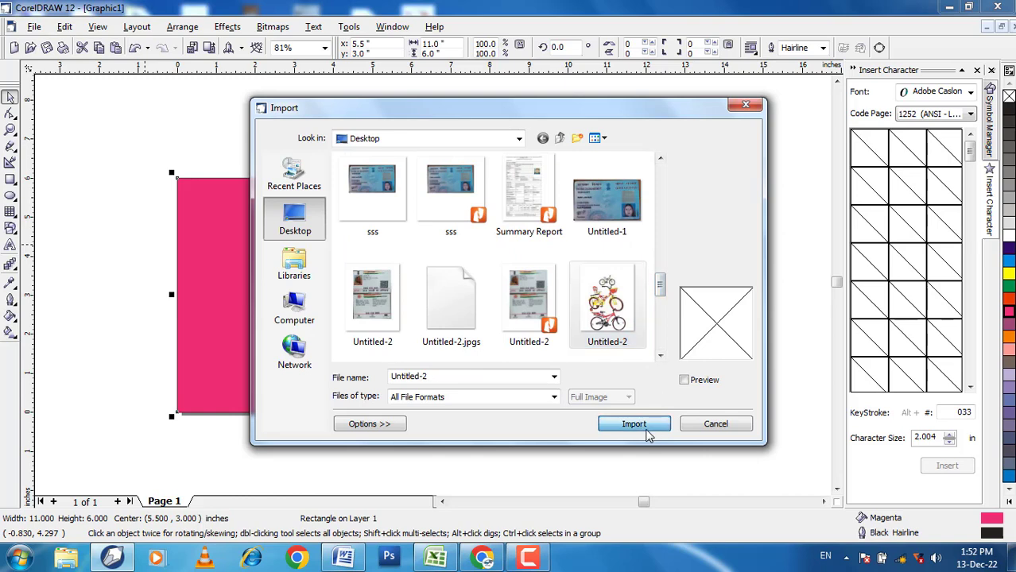
Step: Import the Untitled-2 bicycle artwork, enlarge it to about 3.83 × 4.79 inches, and move it partly off the rectangle's left edge
left_click(641, 426)
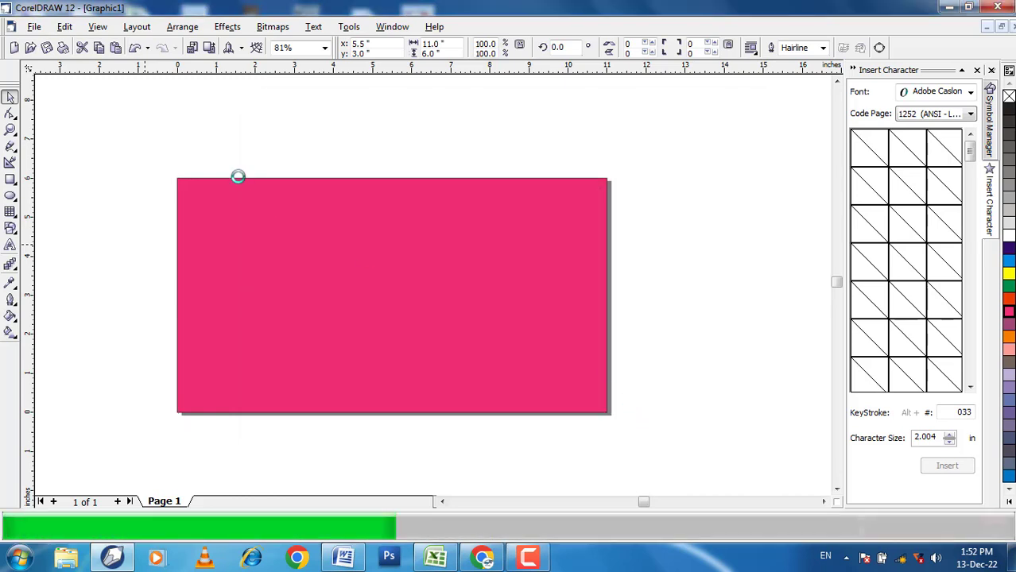
left_click_drag(170, 157, 236, 239)
left_click_drag(290, 155, 421, 262)
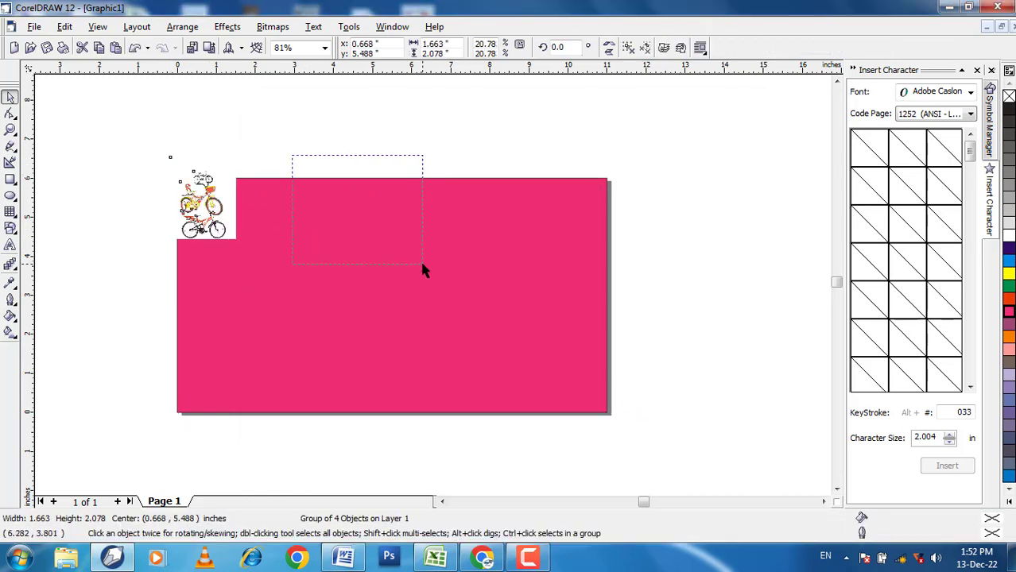
left_click(229, 208)
left_click_drag(309, 289, 322, 312)
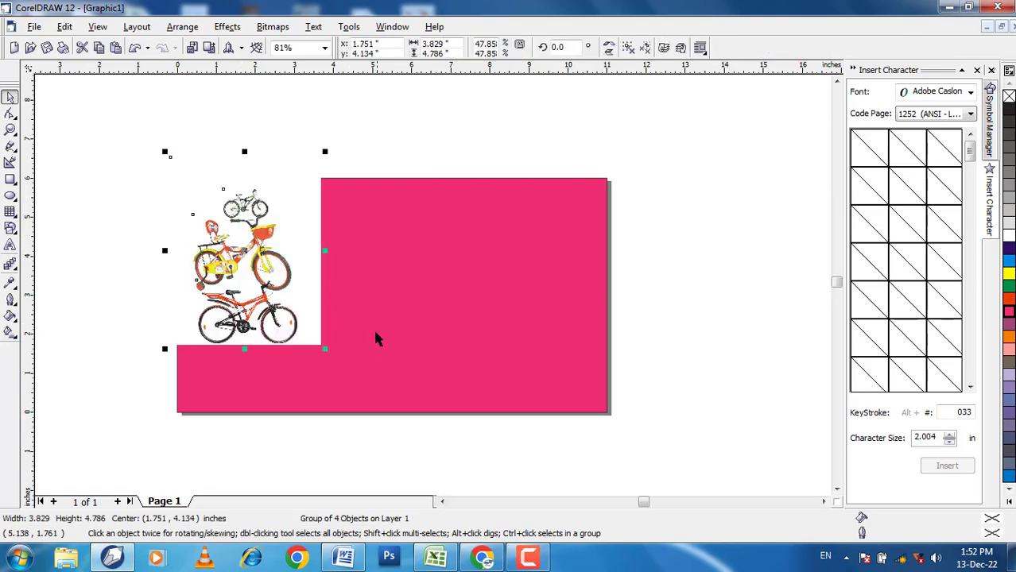
left_click_drag(282, 193, 170, 164)
Step: Import the Untitled-1DD wave image, place it over the rectangle, and enlarge it to about 8.38 × 4.75 inches
right_click(698, 226)
left_click(743, 283)
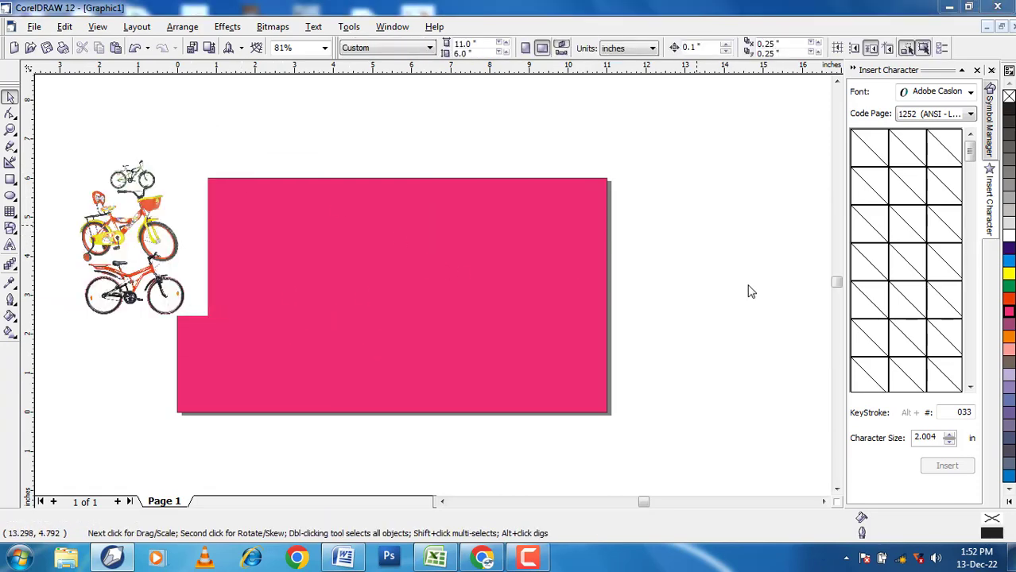
scroll(634, 326, "down", 5)
left_click(633, 326)
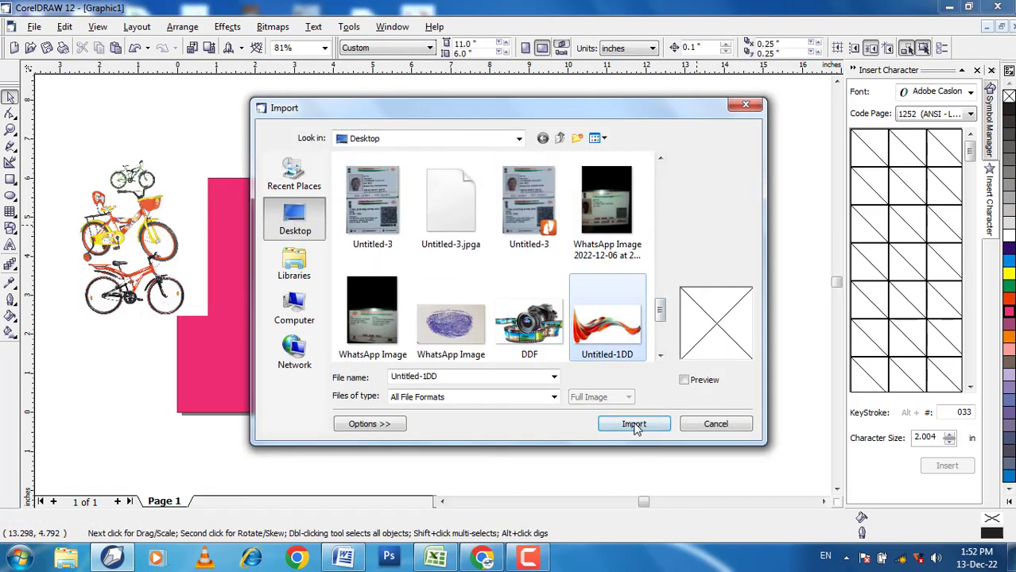
left_click(634, 424)
left_click(464, 216)
scroll(481, 266, "up", 1)
left_click_drag(493, 264, 296, 246)
left_click(337, 122)
scroll(453, 282, "down", 1)
left_click(370, 254)
left_click_drag(457, 298, 673, 419)
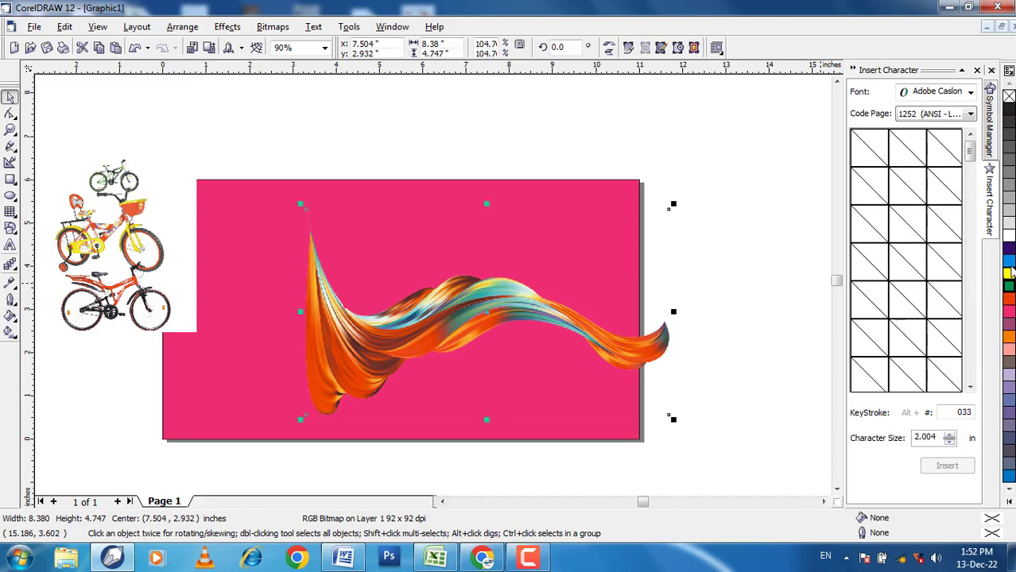
Step: Change the background rectangle's fill from magenta to cyan
left_click(218, 180)
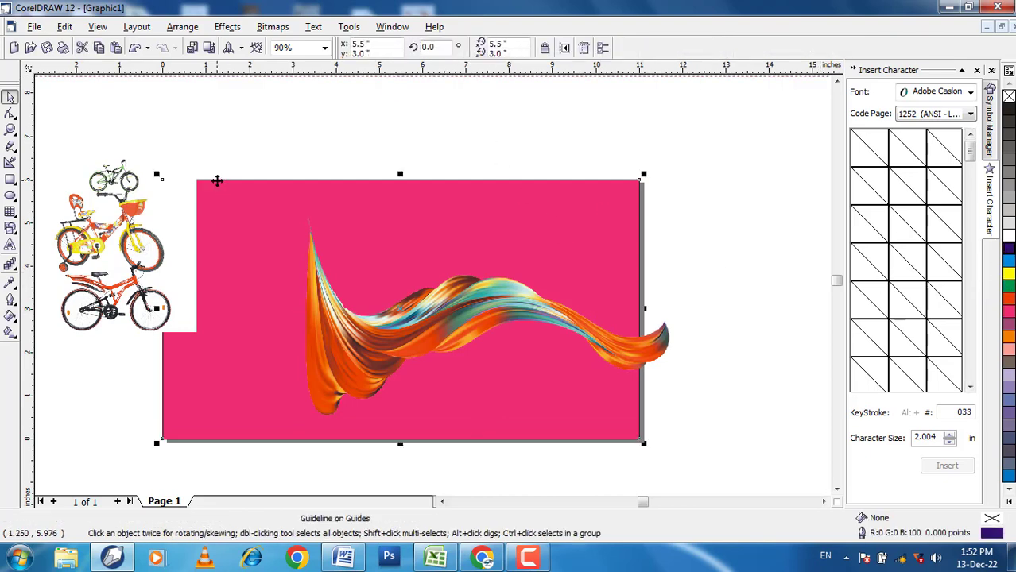
left_click(1010, 262)
scroll(509, 266, "down", 1)
Step: PowerClip the wave image inside the cyan background rectangle
left_click(427, 297)
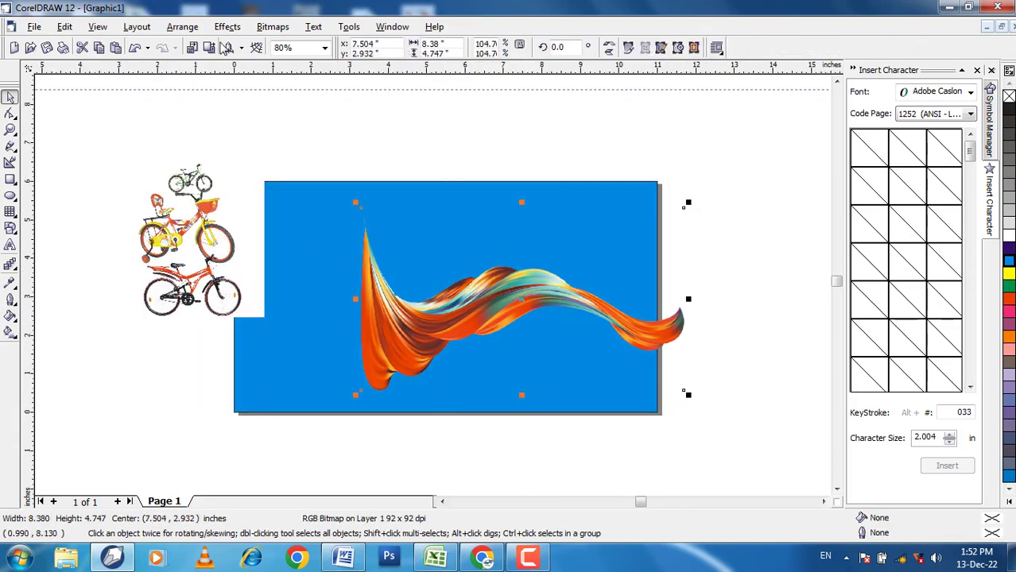
left_click(272, 28)
mouse_move(223, 27)
mouse_move(263, 193)
left_click(350, 192)
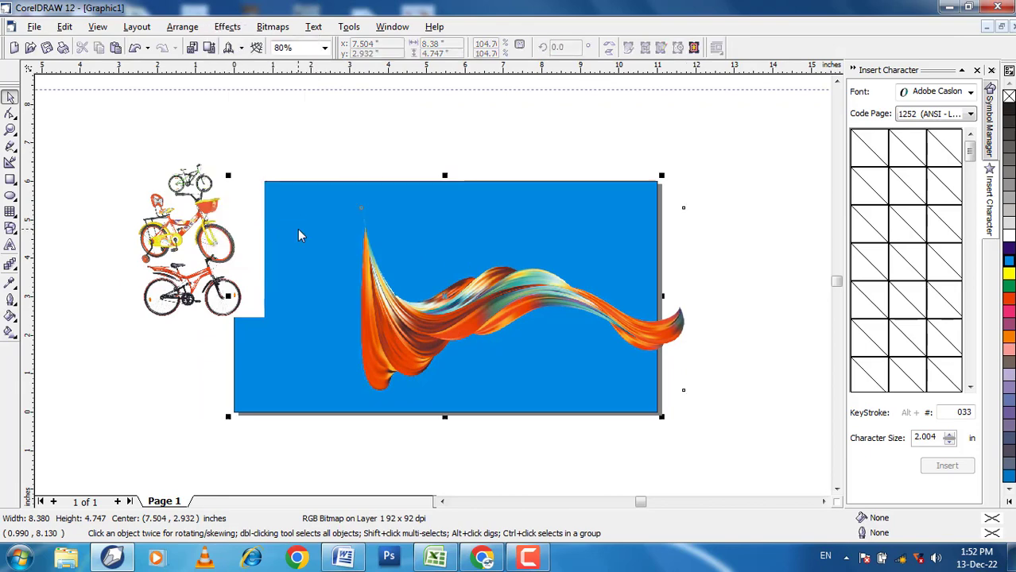
left_click(298, 229)
Step: Edit the PowerClip contents, enlarging the wave image to about 14.42 × 8.17 inches and shifting it slightly upward to span the rectangle
right_click(419, 259)
left_click(466, 260)
left_click(387, 305)
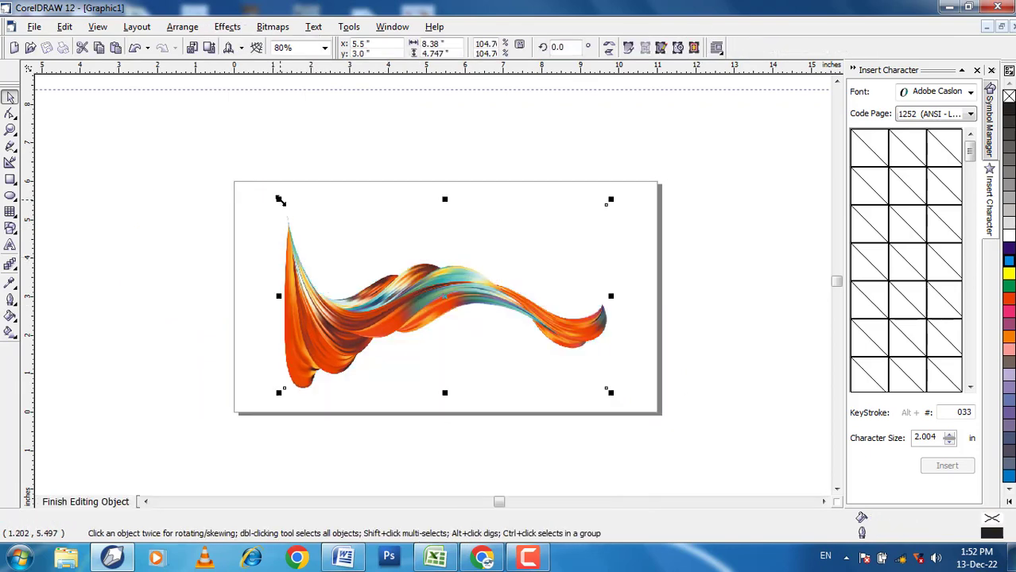
left_click_drag(280, 199, 166, 136)
left_click_drag(611, 393, 728, 458)
left_click(609, 381)
left_click(552, 320)
left_click_drag(370, 324, 409, 305)
mouse_move(335, 297)
left_mouse_down()
mouse_move(369, 300)
mouse_move(344, 294)
left_mouse_up()
right_click(344, 277)
left_click(384, 279)
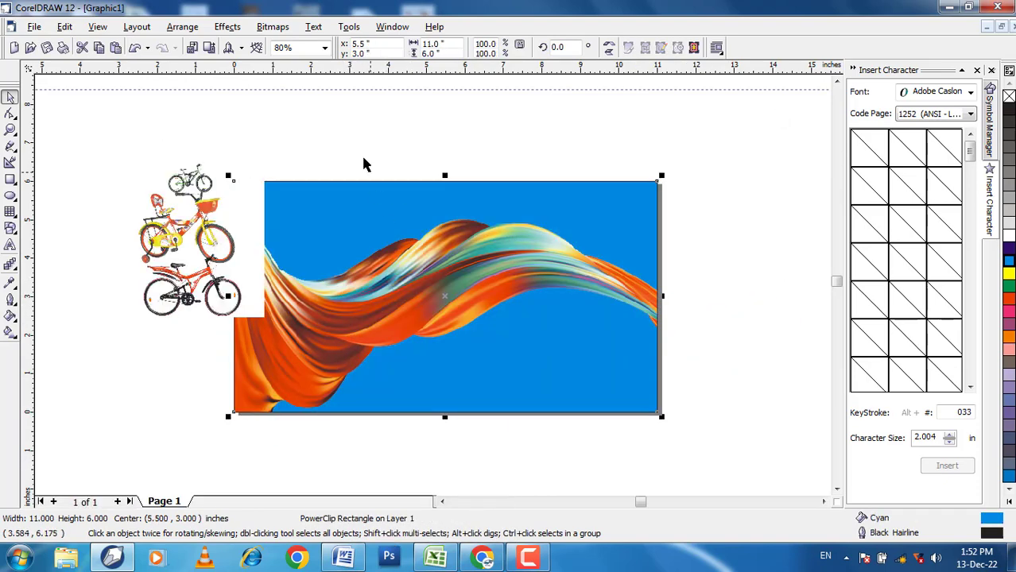
left_click(361, 153)
left_click(457, 248)
left_click(385, 164)
left_click_drag(354, 215, 408, 219)
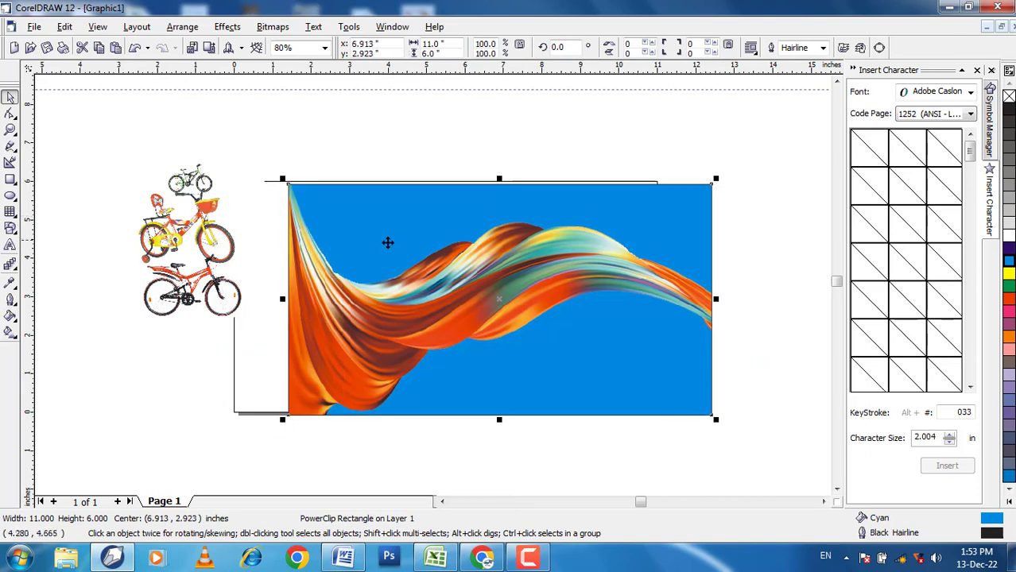
key("ctrl+z")
Step: Open the rectangle's PowerClip contents for editing and activate the Interactive Transparency tool
right_click(409, 265)
left_click(446, 258)
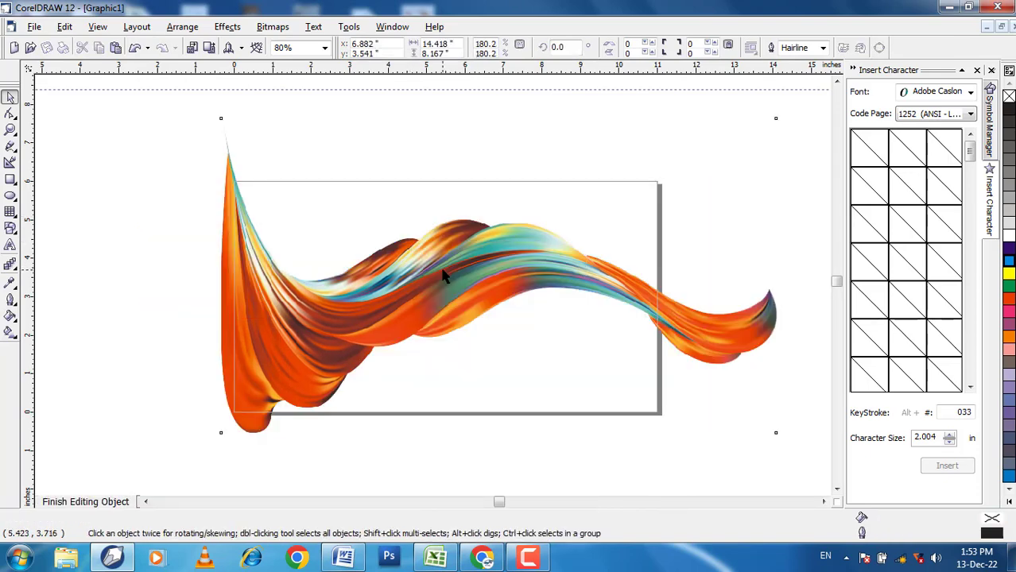
left_click(10, 265)
left_click(136, 270)
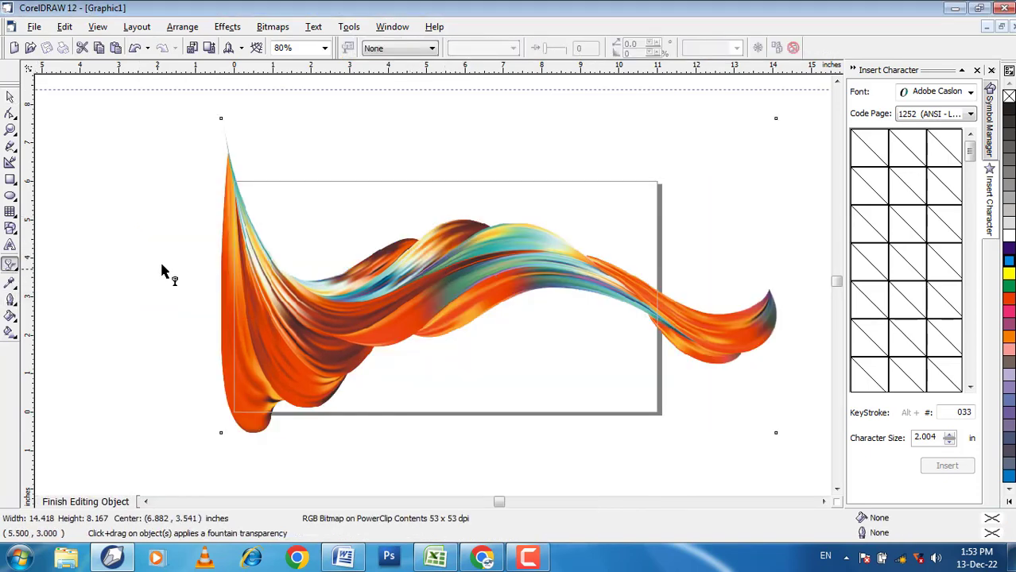
Step: Try a linear transparency across the wave image with the Add merge mode, and return the mode to Normal
left_click_drag(451, 274, 356, 303)
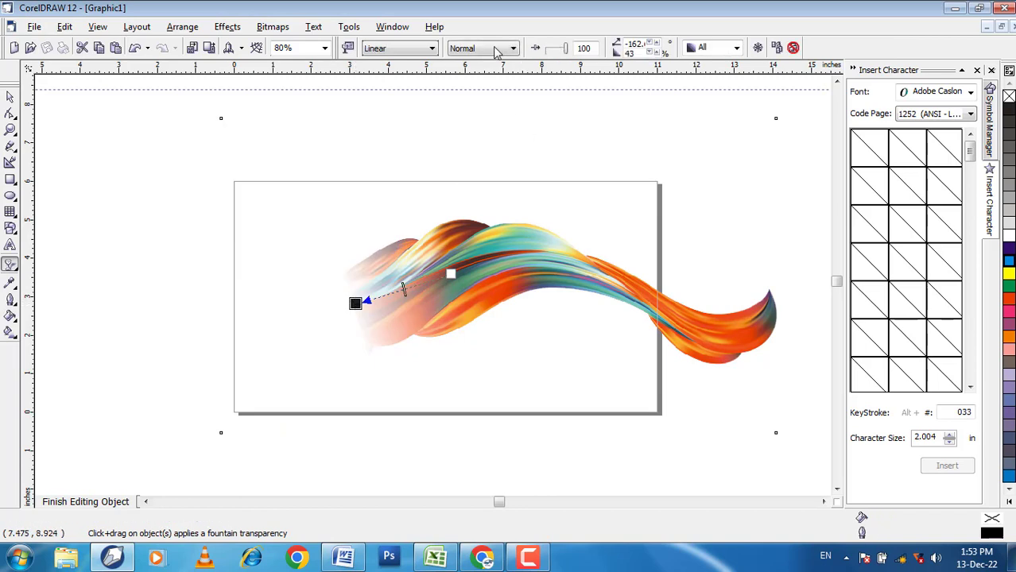
left_click(496, 51)
left_click(457, 72)
left_click(475, 54)
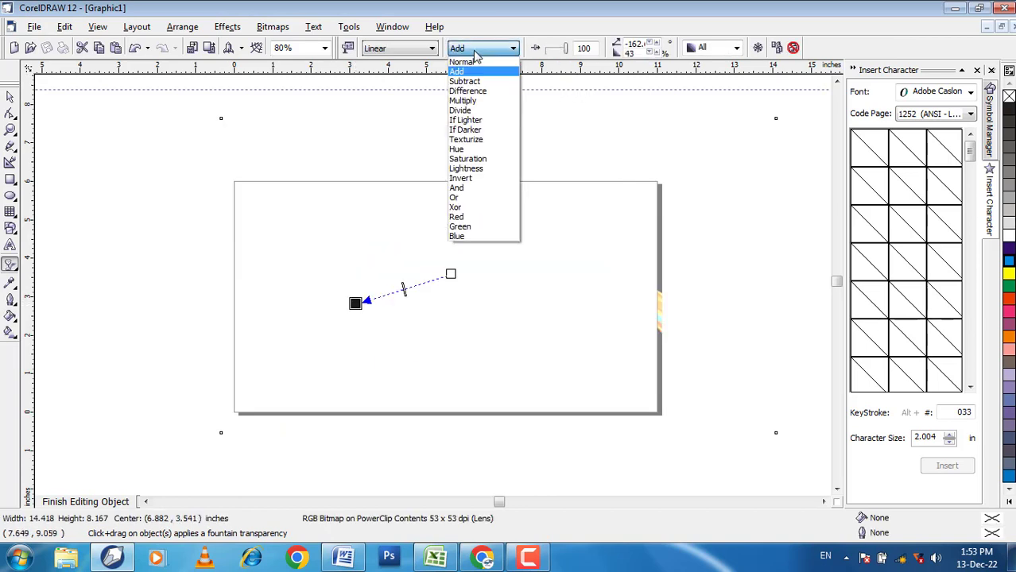
left_click(470, 62)
Step: Give the wave image a strong Uniform transparency so it looks faded, and finish editing the PowerClip contents
left_click(384, 51)
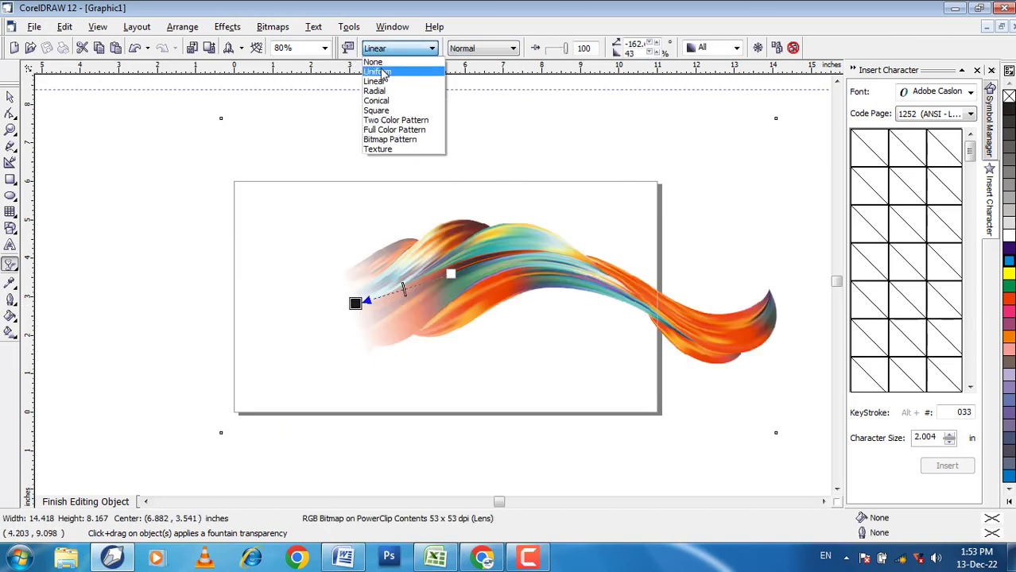
left_click(378, 72)
left_click_drag(553, 51, 563, 50)
left_click(10, 96)
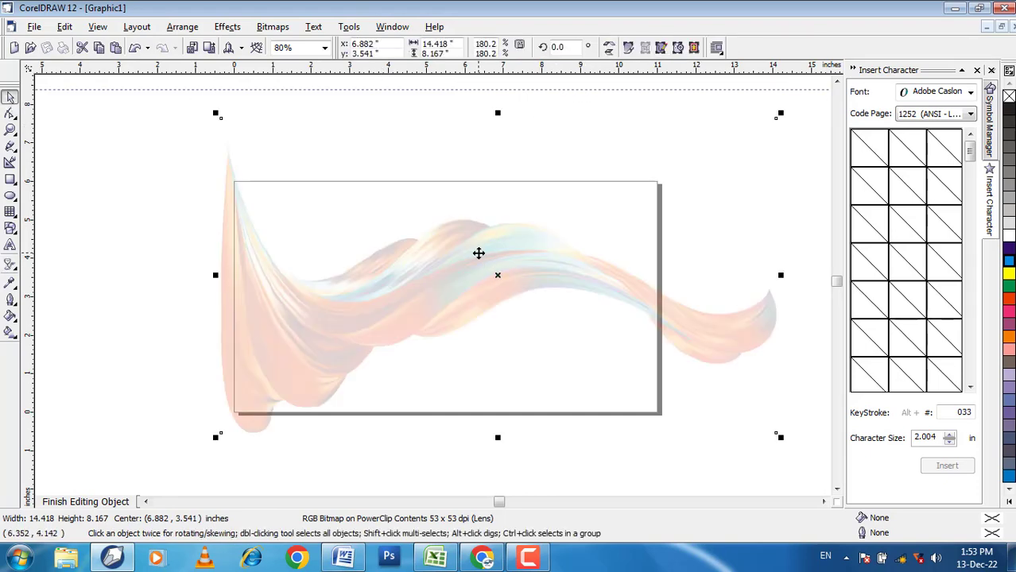
right_click(474, 239)
left_click(517, 274)
left_click(388, 134)
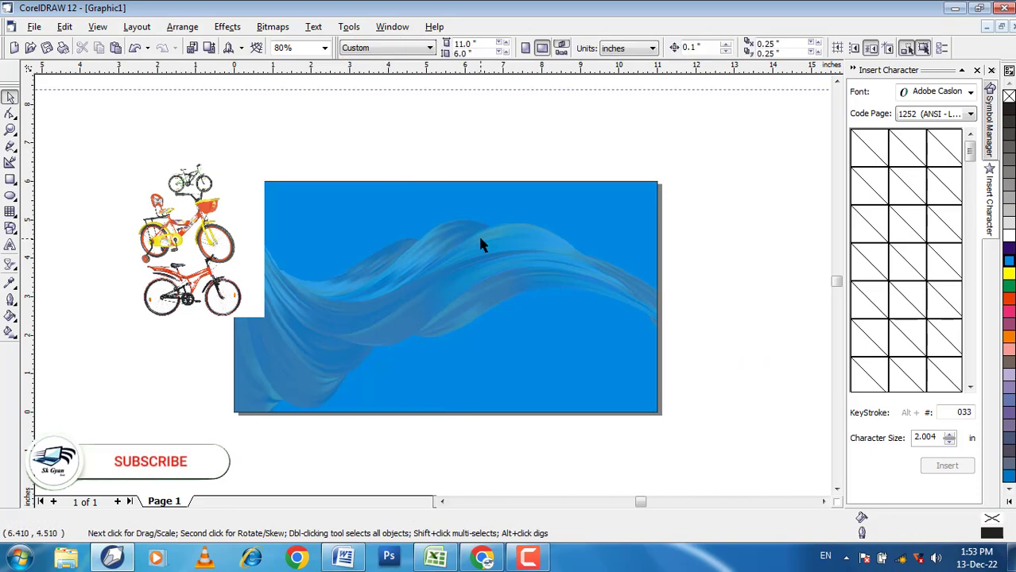
Step: Move the bicycle group onto the left part of the blue banner and ungroup all its objects
scroll(478, 237, "up", 1)
left_click_drag(240, 243, 333, 302)
right_click(287, 227)
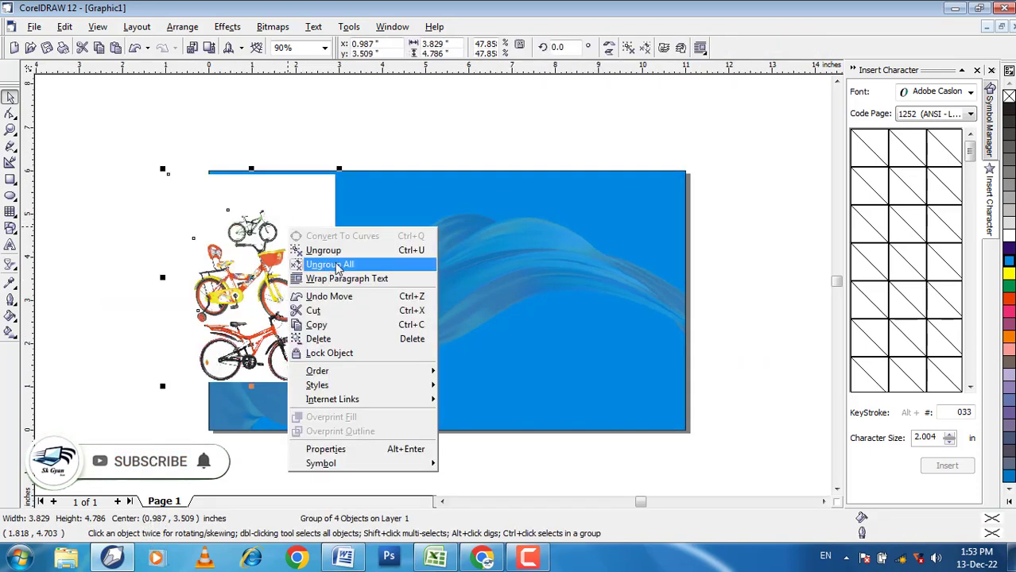
left_click(337, 265)
Step: Delete the white background object behind the bicycles
left_click(147, 132)
left_click(182, 284)
key("Delete")
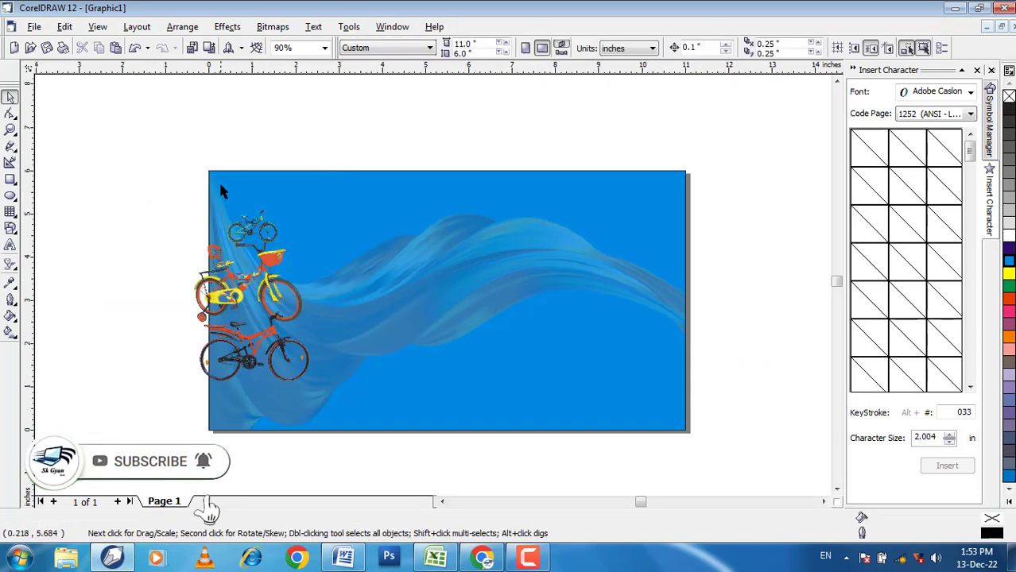
Step: Separate the bicycles by moving the yellow one to the right of the banner's centre and the red one slightly up and right
scroll(220, 188, "up", 3)
left_click(270, 238)
left_click_drag(286, 337, 721, 244)
scroll(342, 248, "down", 3)
left_click(315, 369)
left_click_drag(315, 370, 358, 345)
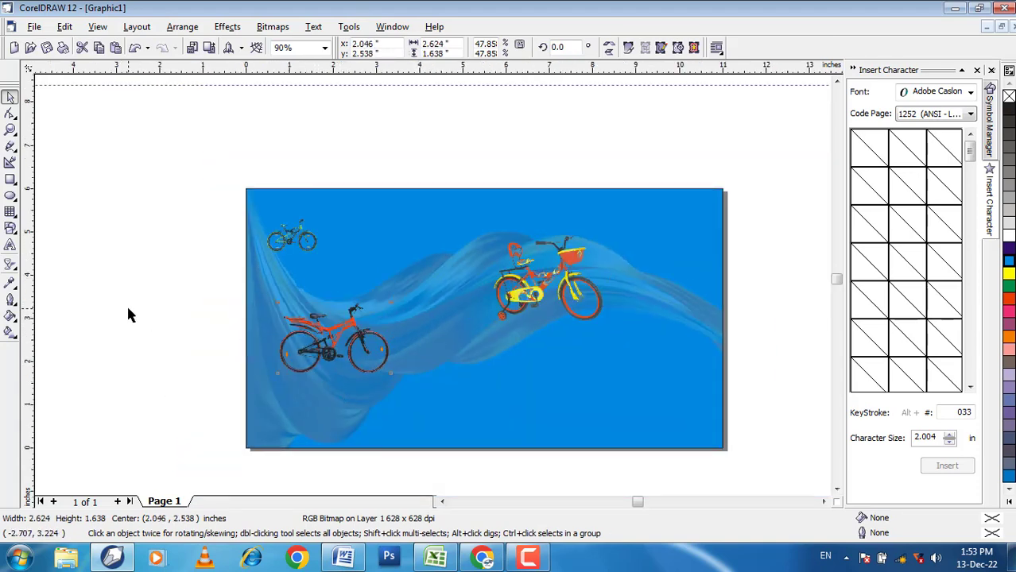
Step: Position the yellow bicycle on the banner's right side and place the red bicycle directly beneath it
left_click(556, 291)
left_click_drag(544, 289, 606, 281)
left_click(309, 344)
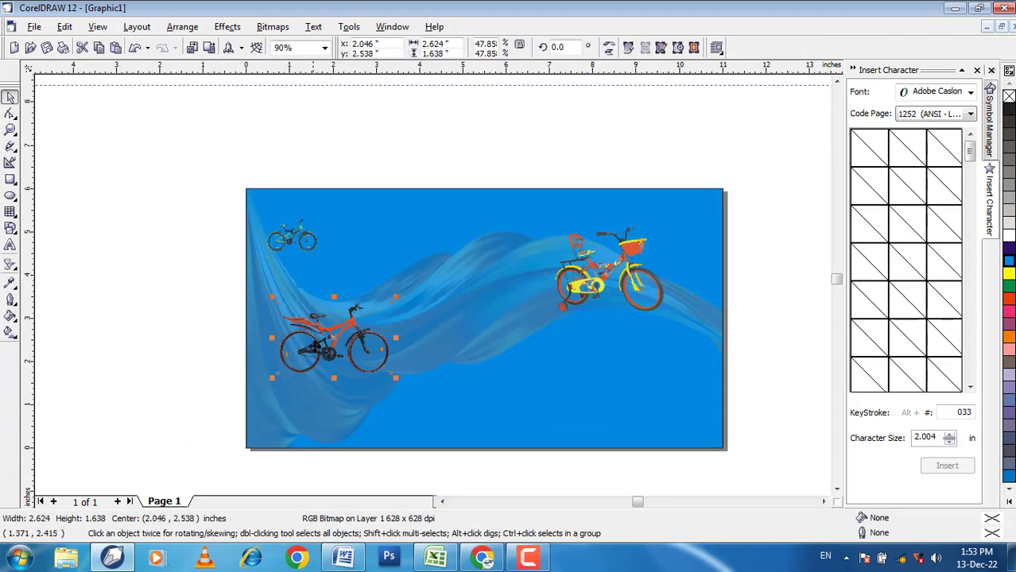
left_click_drag(314, 346, 573, 365)
Step: Enlarge the small green bicycle to about 4.68 × 3.08 inches
left_click(312, 247)
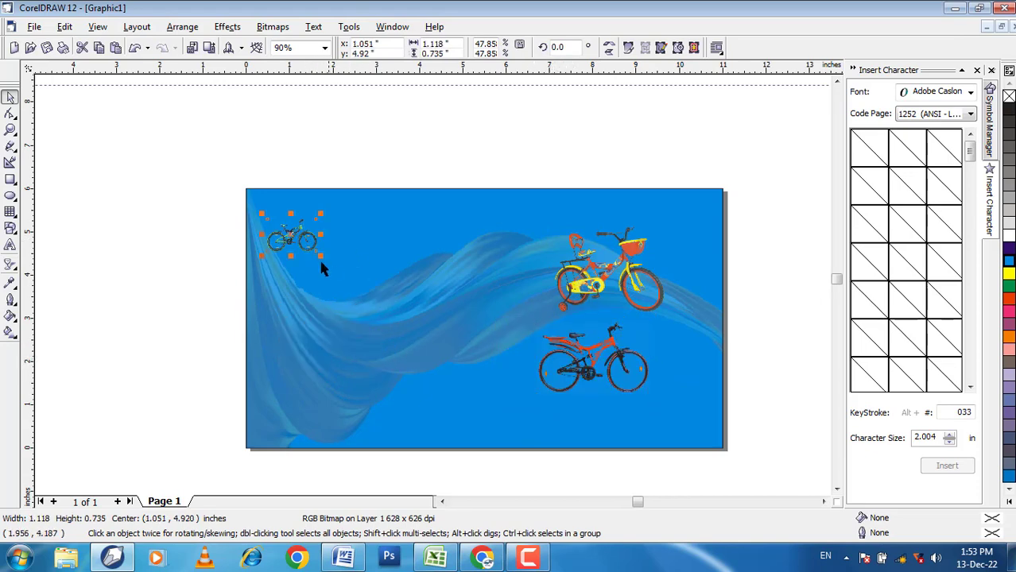
left_click_drag(318, 254, 470, 353)
left_click(273, 132)
scroll(477, 105, "up", 1)
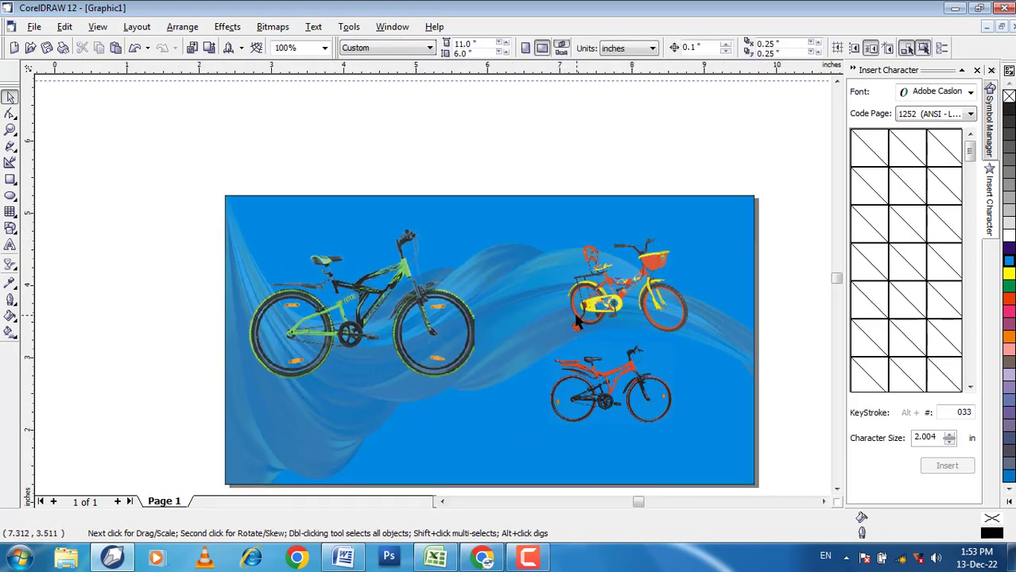
Step: Move the large green bicycle against the banner's left edge, slightly lower than before
scroll(578, 316, "up", 2)
scroll(326, 294, "down", 2)
left_click(322, 306)
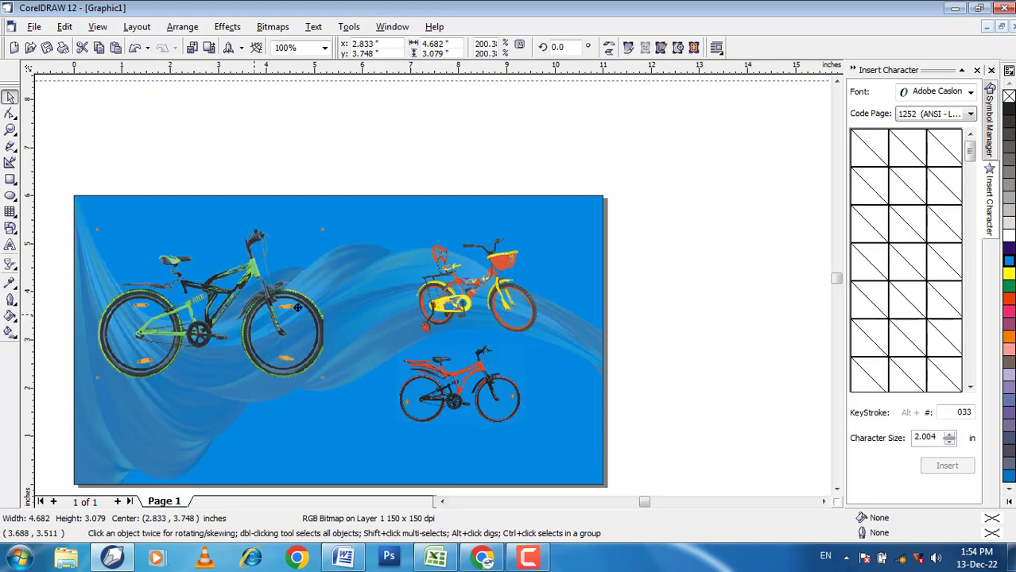
left_click_drag(251, 315, 530, 292)
left_click_drag(393, 337, 91, 383)
left_click(224, 97)
Step: Activate the Text tool and set the default artistic text font to RAJ 04
left_click(838, 490)
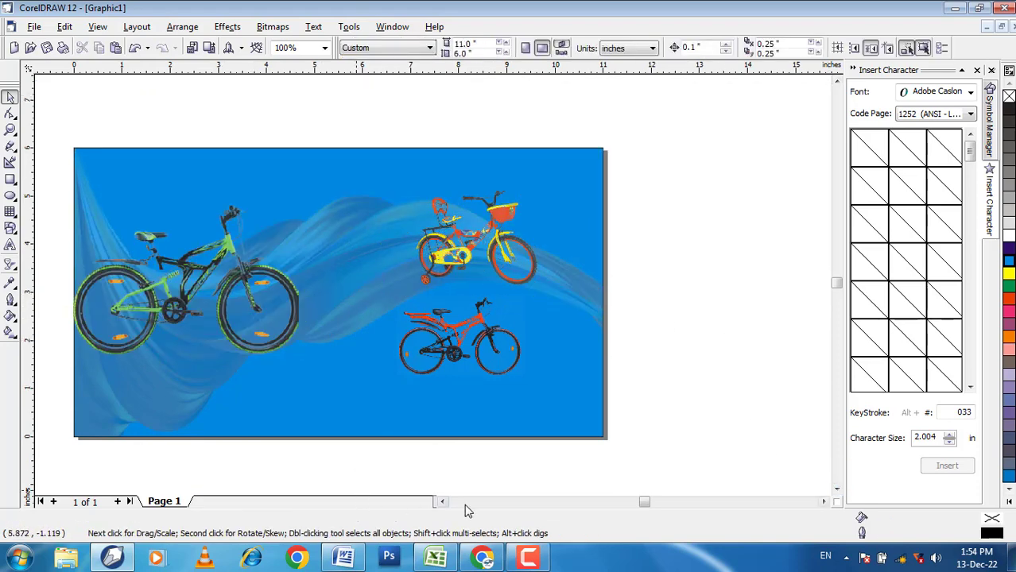
left_click(443, 503)
left_click(10, 246)
left_click(558, 48)
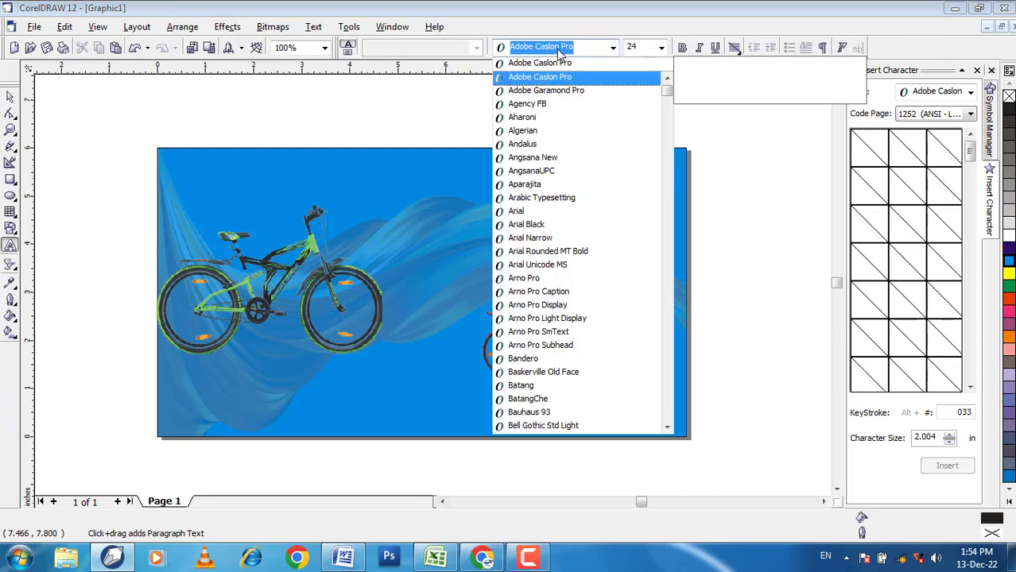
type("Raj")
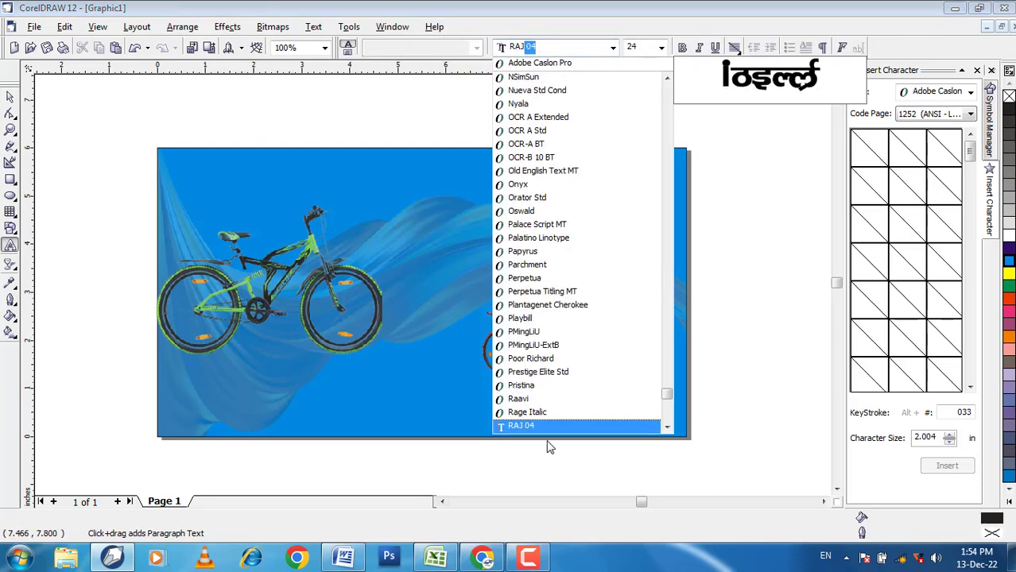
left_click(538, 425)
left_click(492, 344)
Step: Enter the Hindi shop title "शिवम साईकिल स्टोर" near the banner's upper edge
left_click(101, 202)
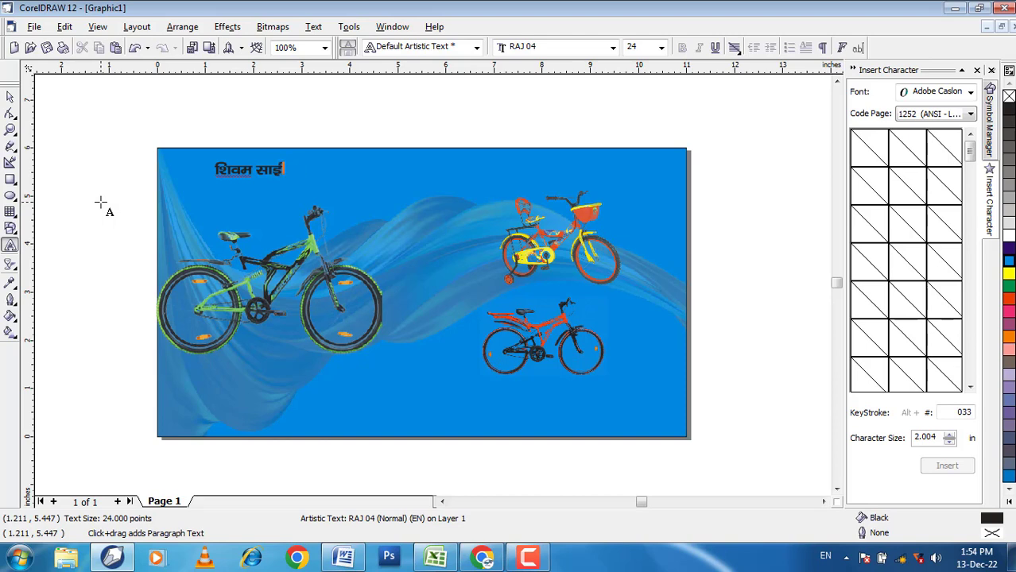
type("y")
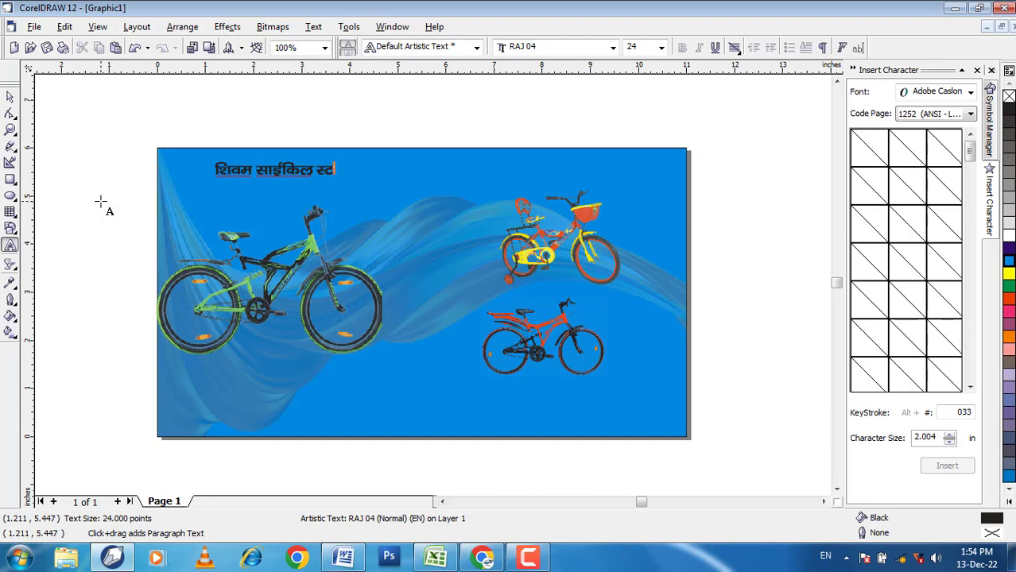
left_click(11, 98)
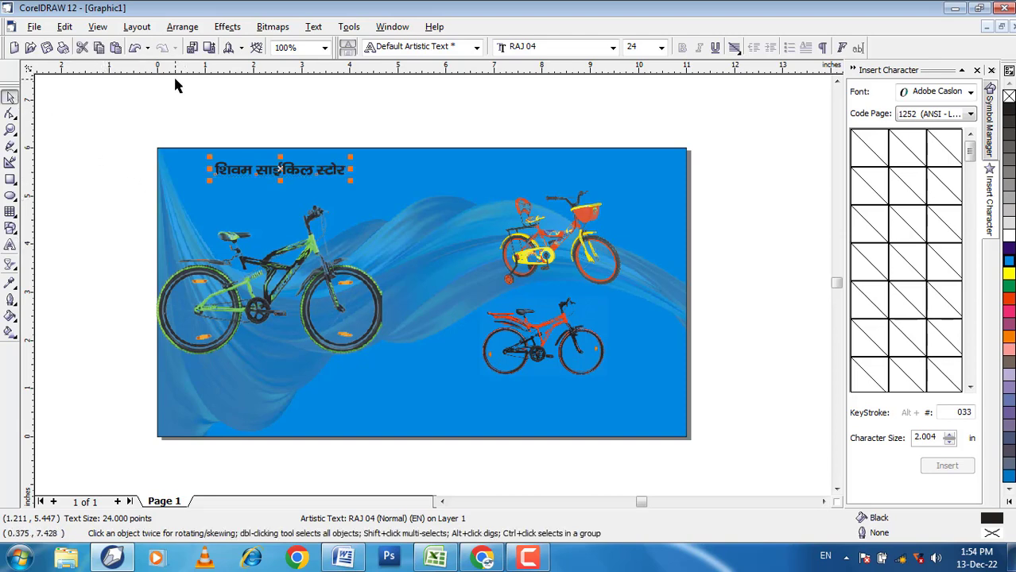
Step: Enlarge the shop title to about 74 points so it spans most of the banner's upper part
left_click_drag(190, 126, 377, 204)
left_click_drag(351, 182, 625, 238)
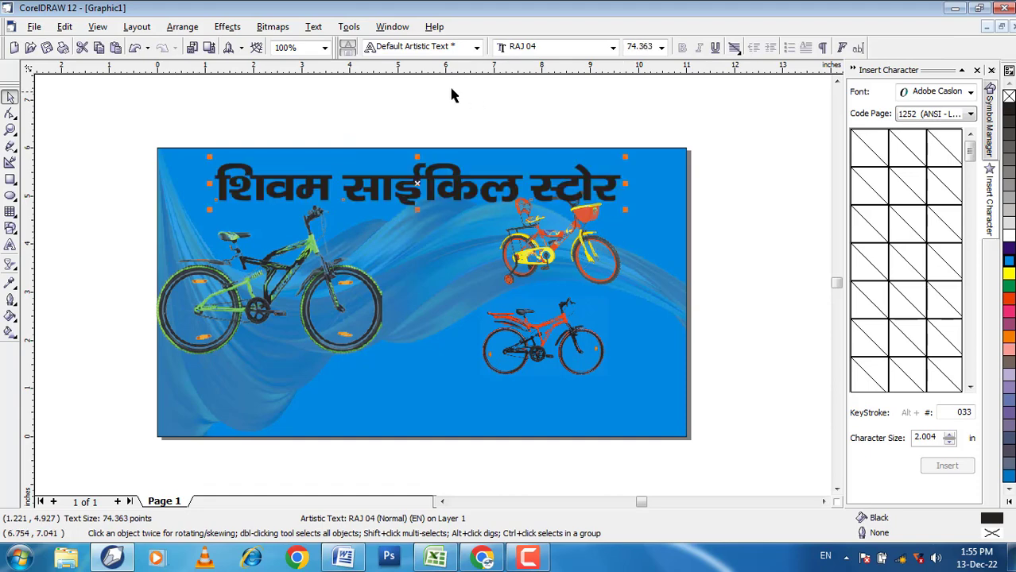
left_click(450, 87)
left_click(433, 193)
left_click(569, 126)
Step: Reduce the shop title to about 62 points so it clears the yellow bicycle
scroll(574, 171, "up", 2)
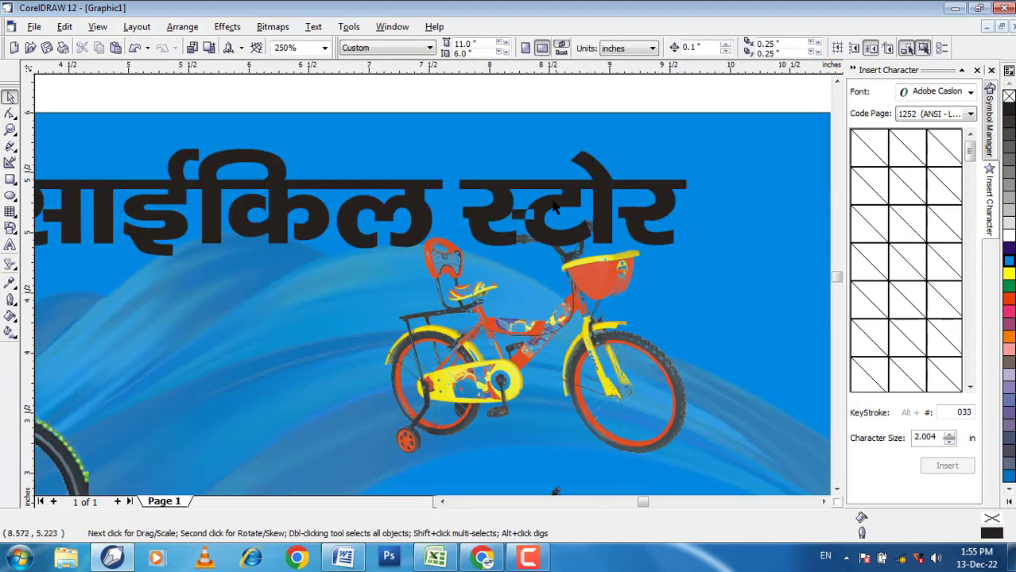
left_click(560, 207)
left_click_drag(693, 260, 652, 244)
scroll(556, 191, "down", 2)
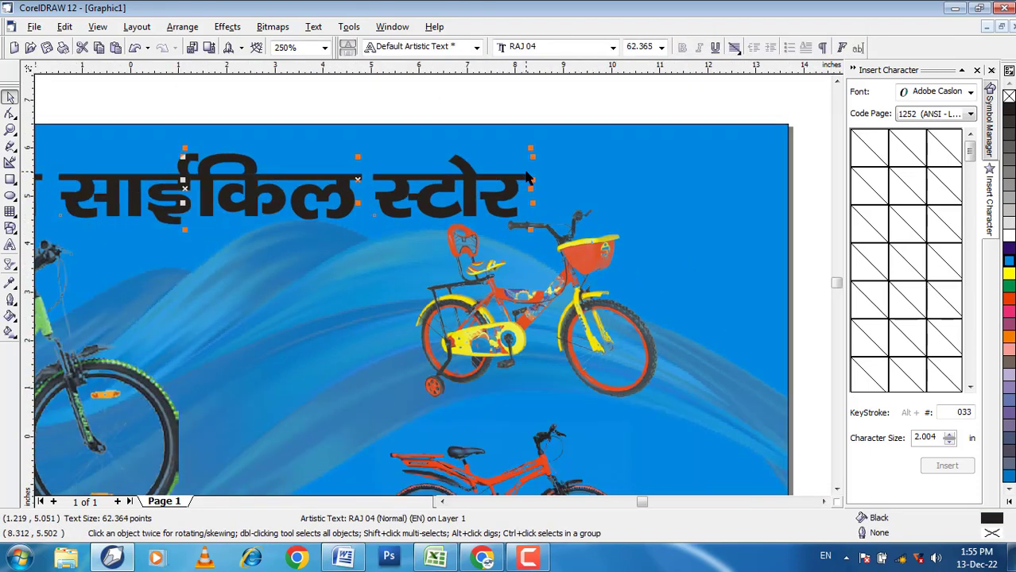
Step: Duplicate the shop title with a slight offset so the two copies form a shadowed heading
left_click(389, 100)
left_click(357, 188)
left_click_drag(357, 188, 372, 182)
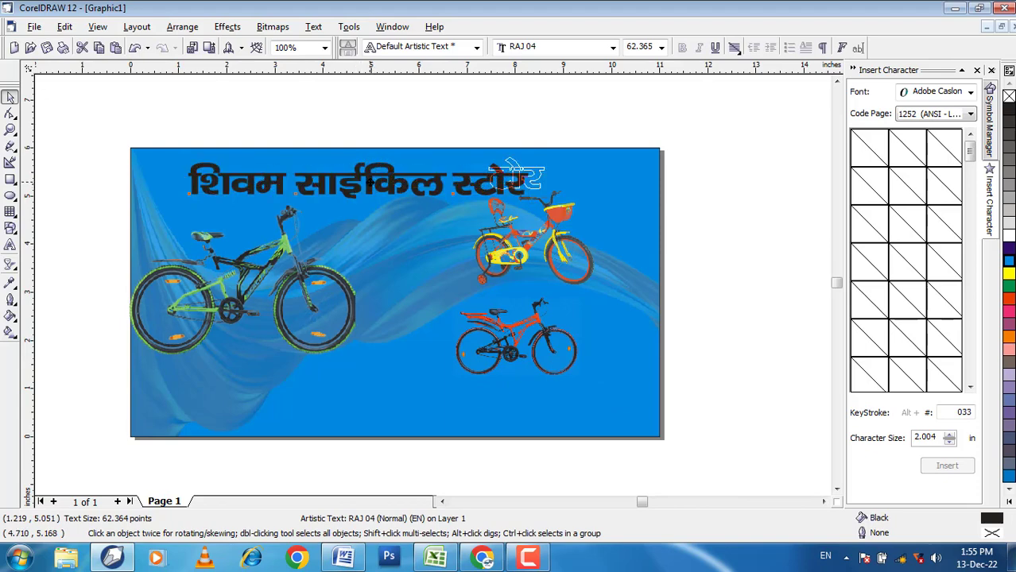
left_click_drag(373, 182, 371, 182)
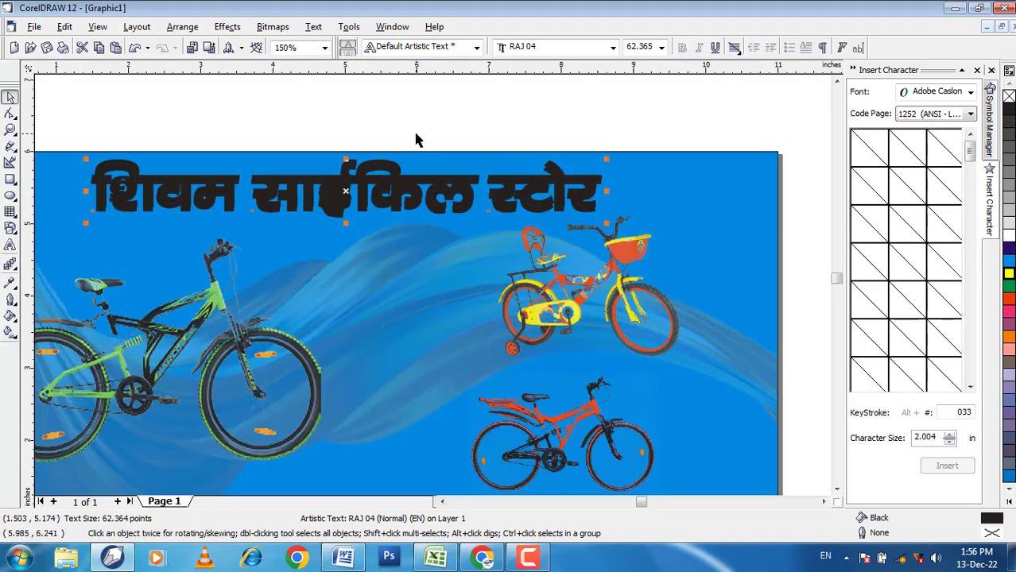
left_click(416, 133)
left_click(537, 195)
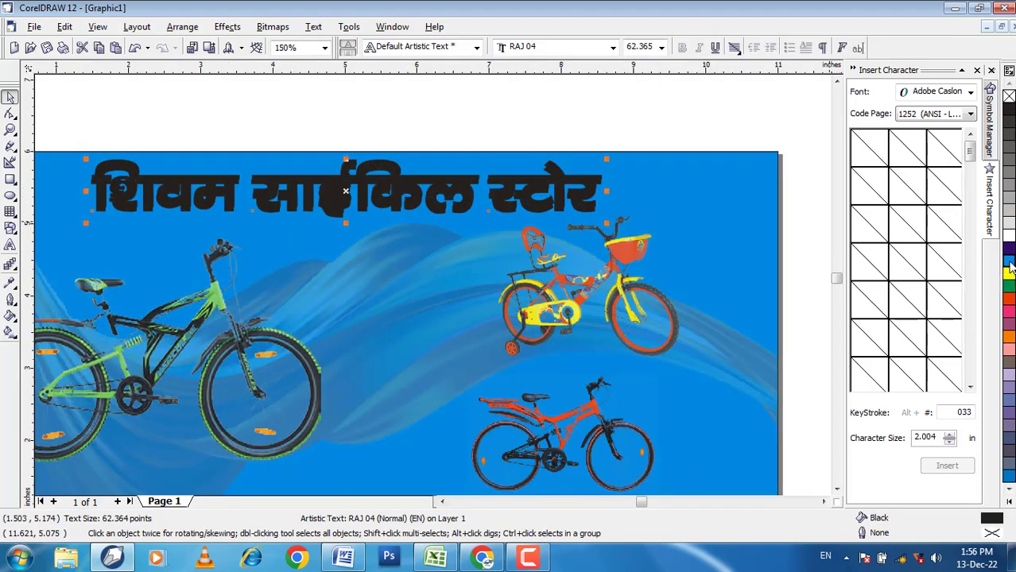
Step: Fill the front copy of the shop title with yellow
left_click(1009, 265)
left_click(1010, 274)
left_click(663, 145)
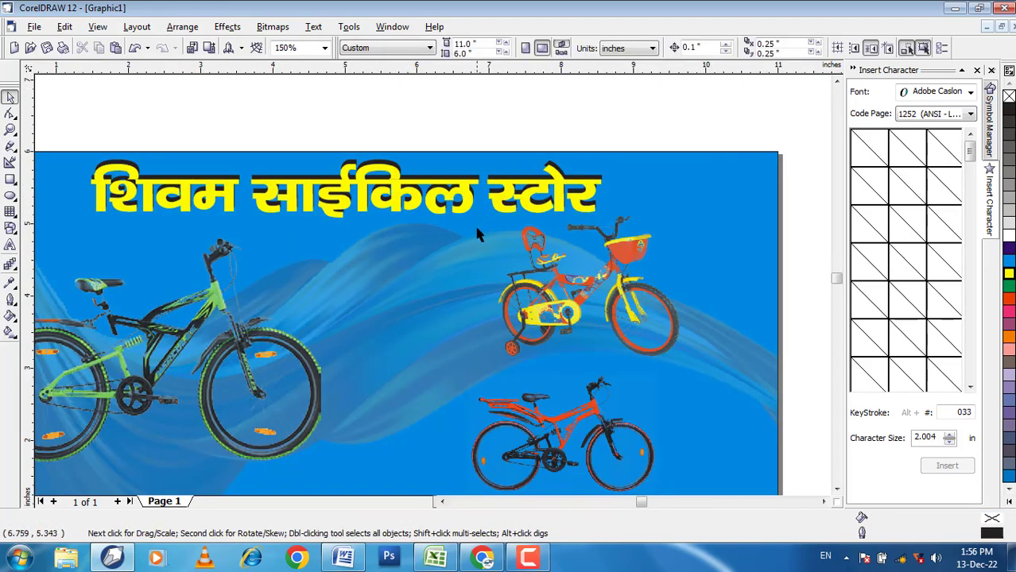
Step: Fill the black title copy behind the yellow one with Dark Brown, trying red first
scroll(366, 159, "up", 3)
left_click(226, 186)
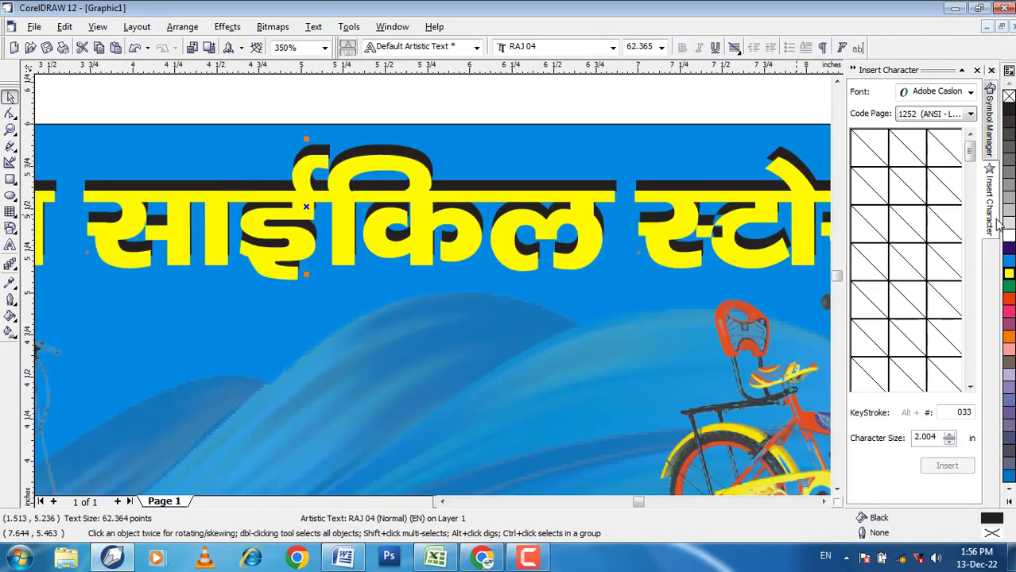
left_click(1010, 300)
left_click(1011, 254)
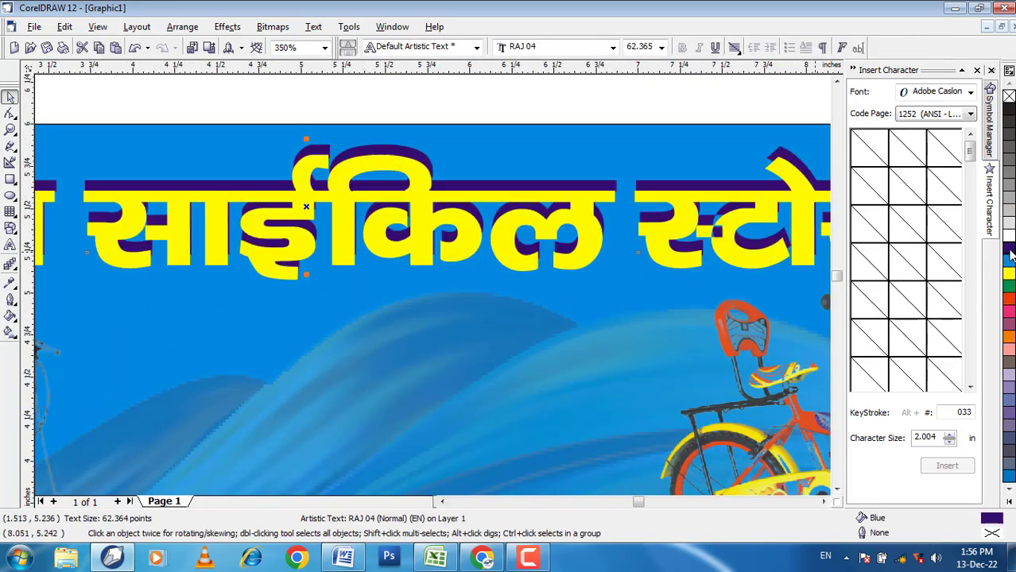
left_click(1010, 300)
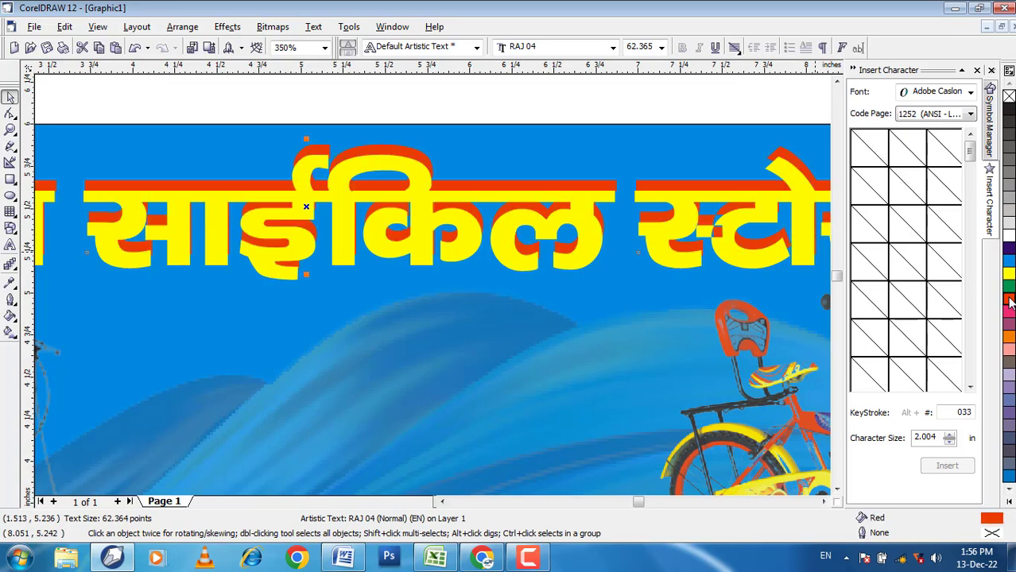
scroll(612, 176, "down", 2)
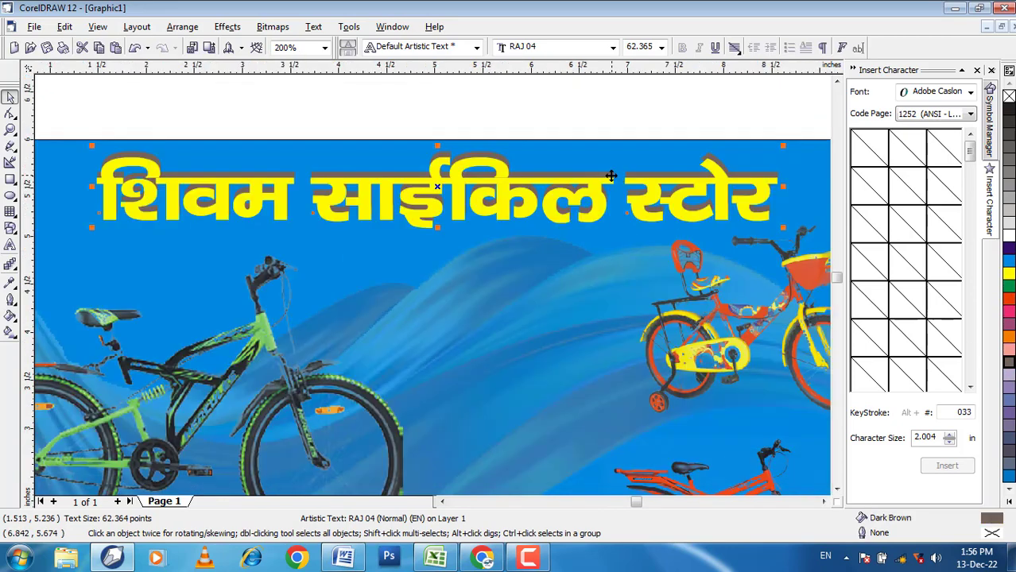
left_click(361, 94)
scroll(372, 98, "down", 2)
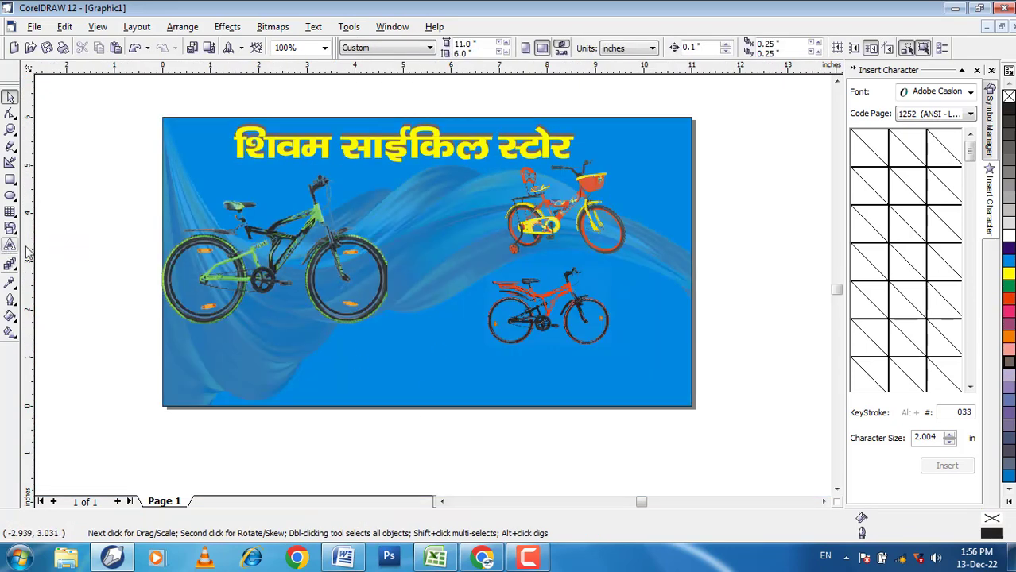
Step: Make a copy of the banner rectangle squashed to a strip about 0.49 inch high along the lower edge, with yellow fill and outline
left_click(265, 356)
left_click_drag(427, 407, 442, 377)
left_click(1009, 274)
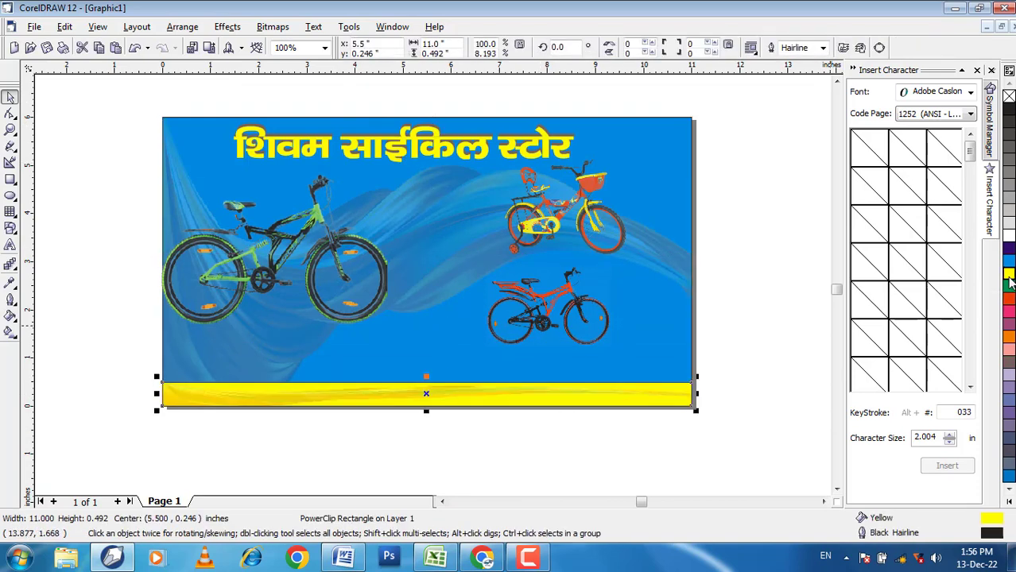
right_click(1009, 274)
left_click(706, 380)
Step: Change the fill of the strip along the banner's lower edge to the dark Blue palette colour
left_click(454, 388)
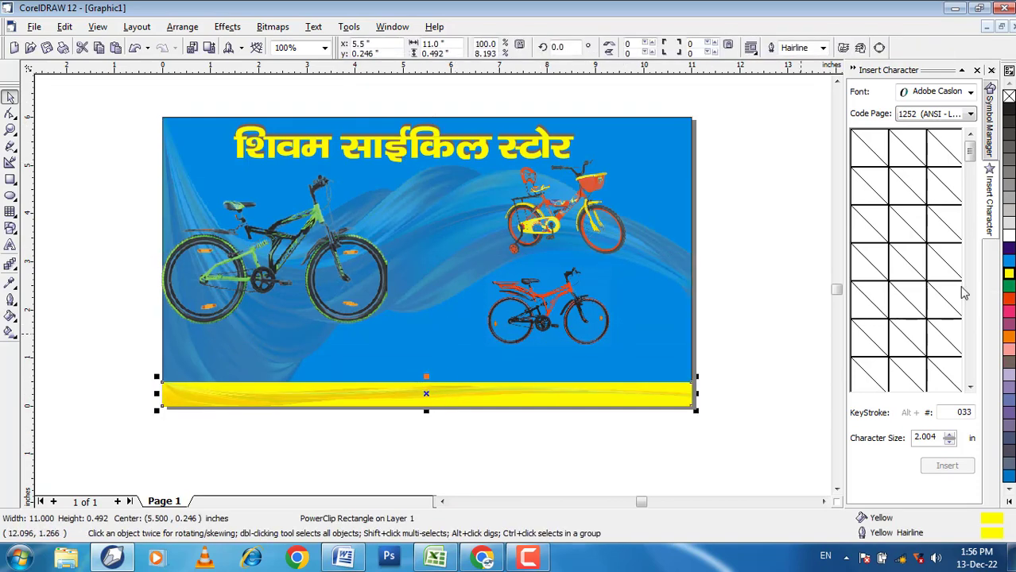
left_click(1009, 260)
left_click(1009, 249)
left_click(698, 430)
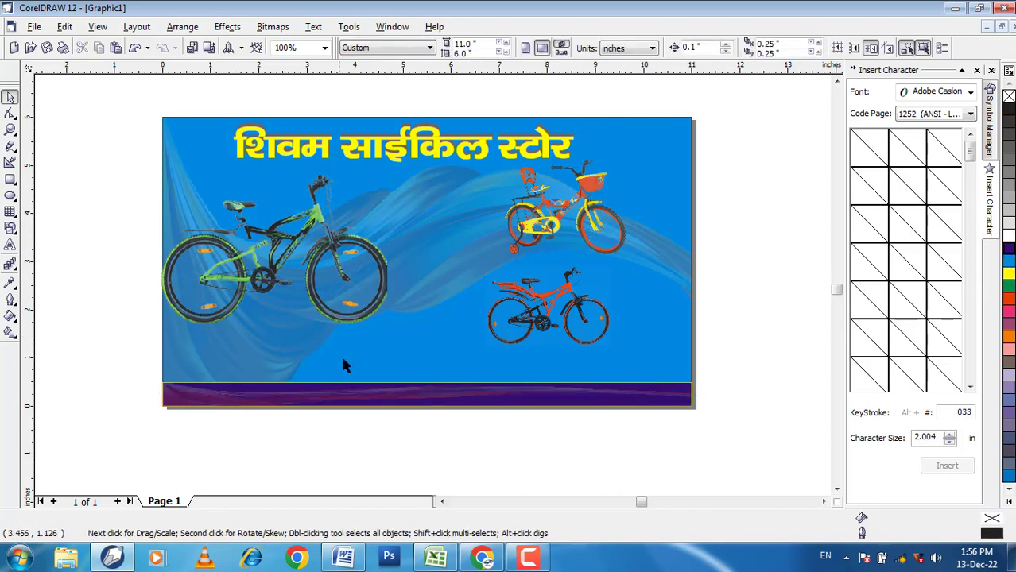
Step: Start a 24-point RAJ 04 artistic text line in the dark strip with the Hindi label "पता-"
scroll(316, 425, "up", 1)
key("F8")
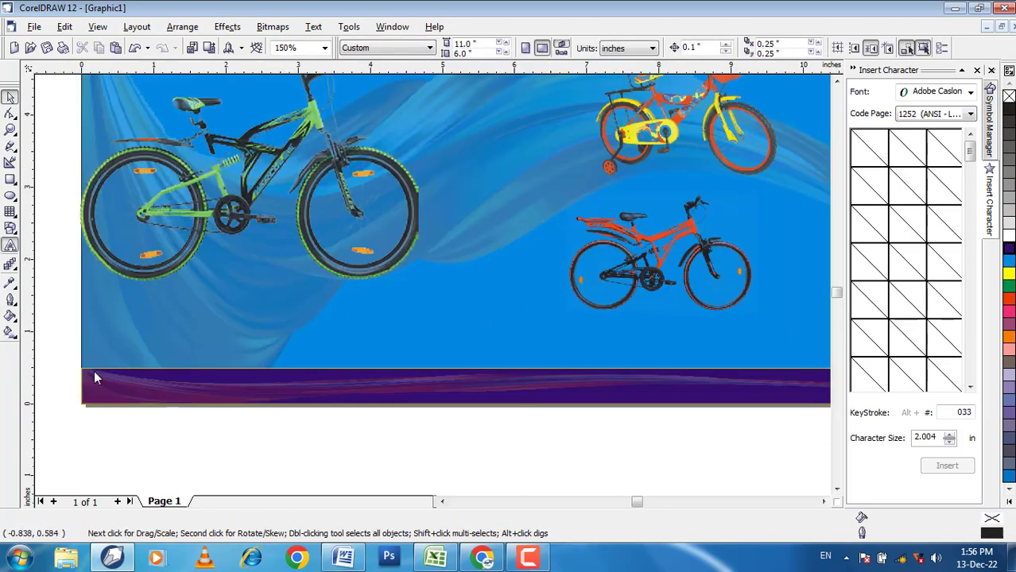
left_click(116, 389)
scroll(116, 389, "up", 2)
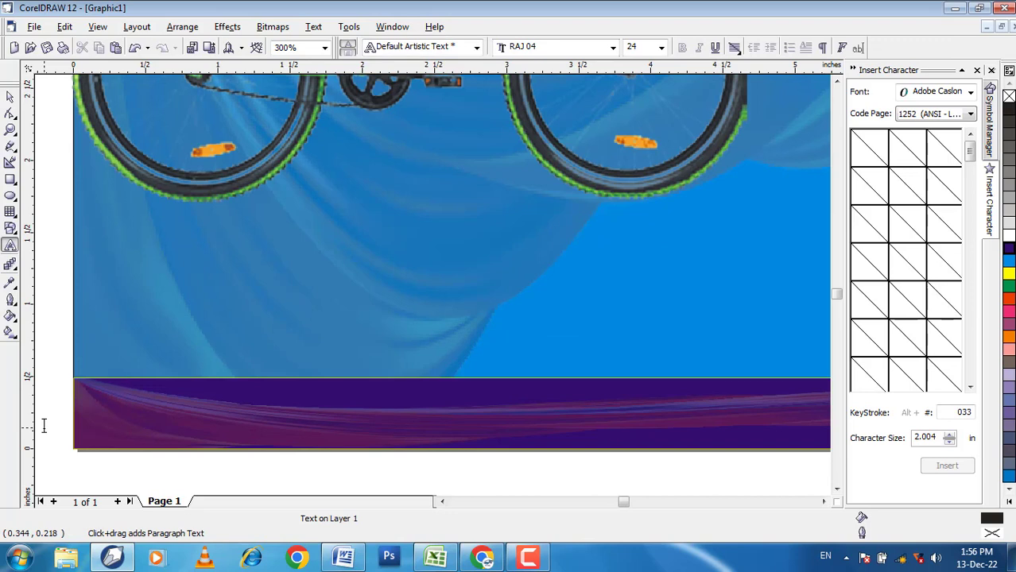
type("पजा")
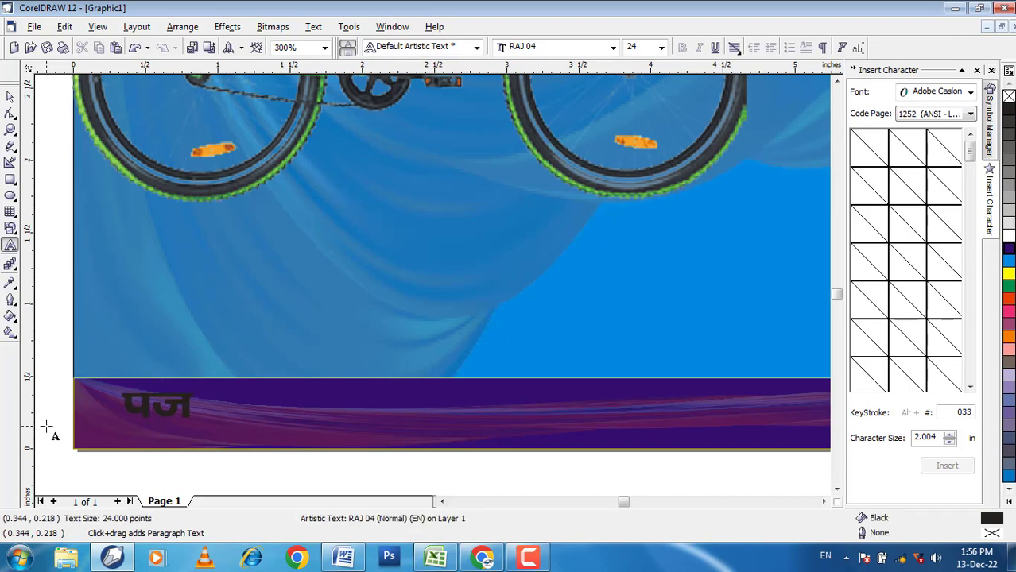
key("BackSpace")
key("BackSpace")
type("तर")
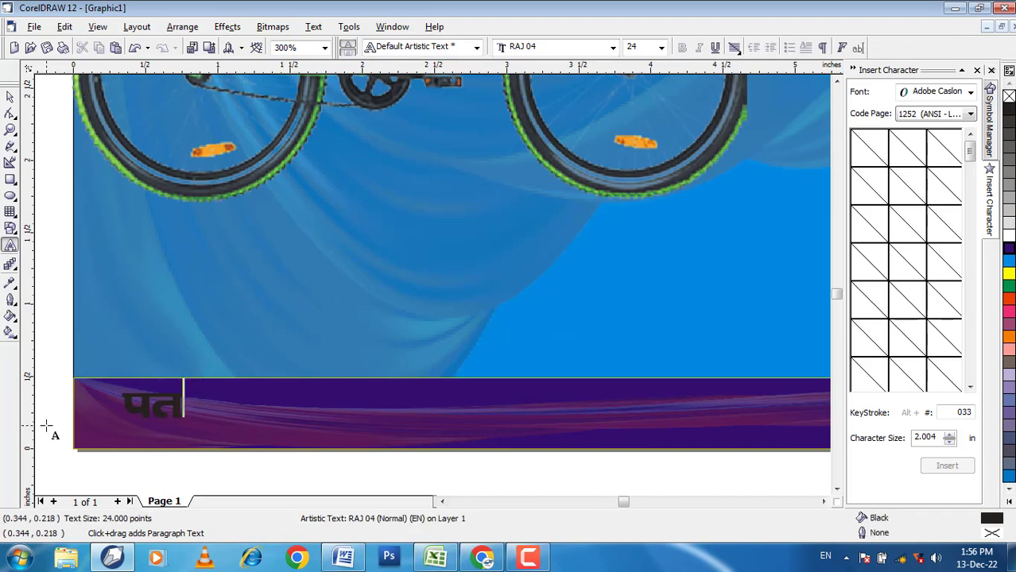
key("BackSpace")
type("-")
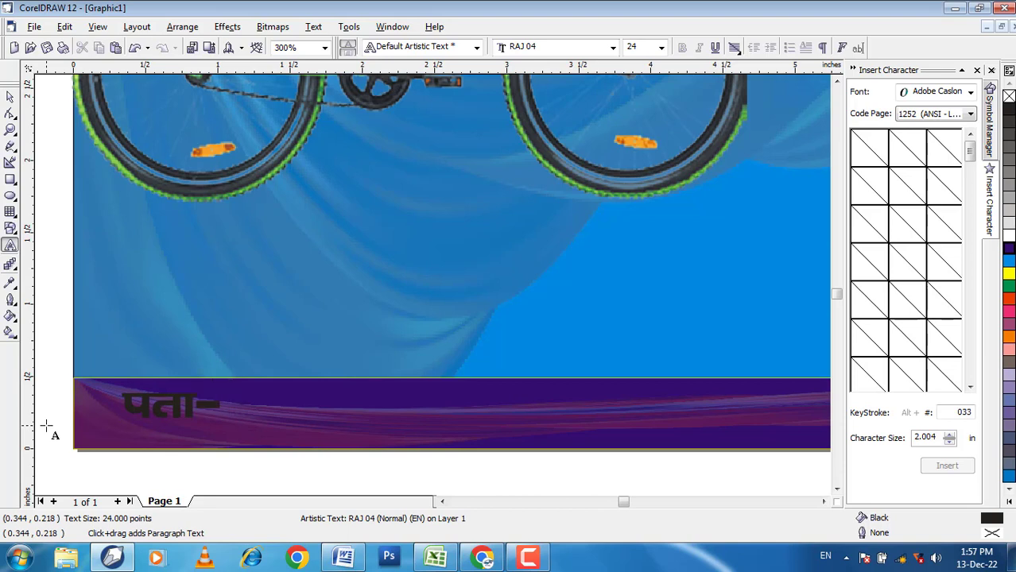
type(" ड")
Step: Complete the line in the dark strip with the shop's address in Hindi after the label
key("BackSpace")
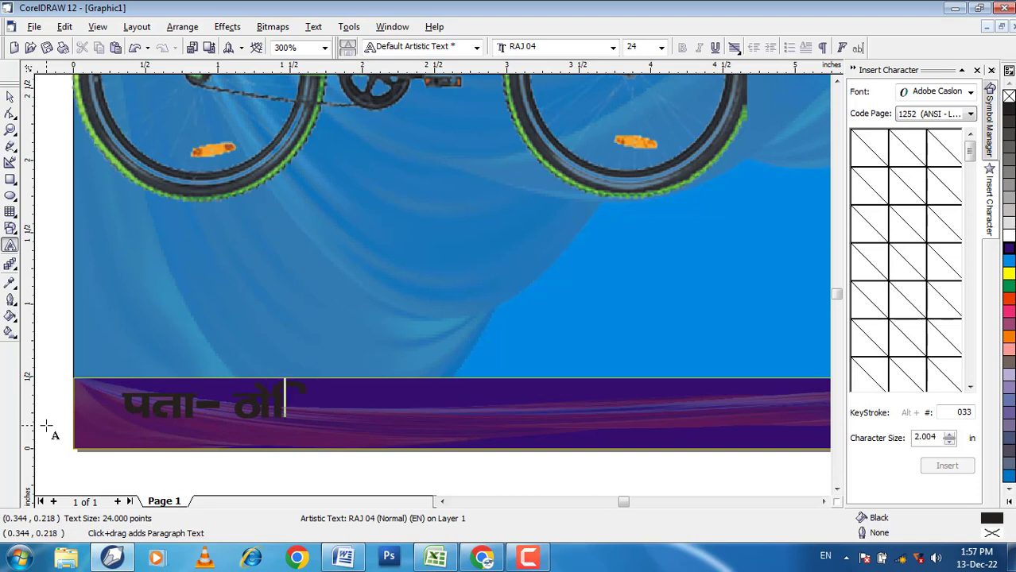
key("BackSpace")
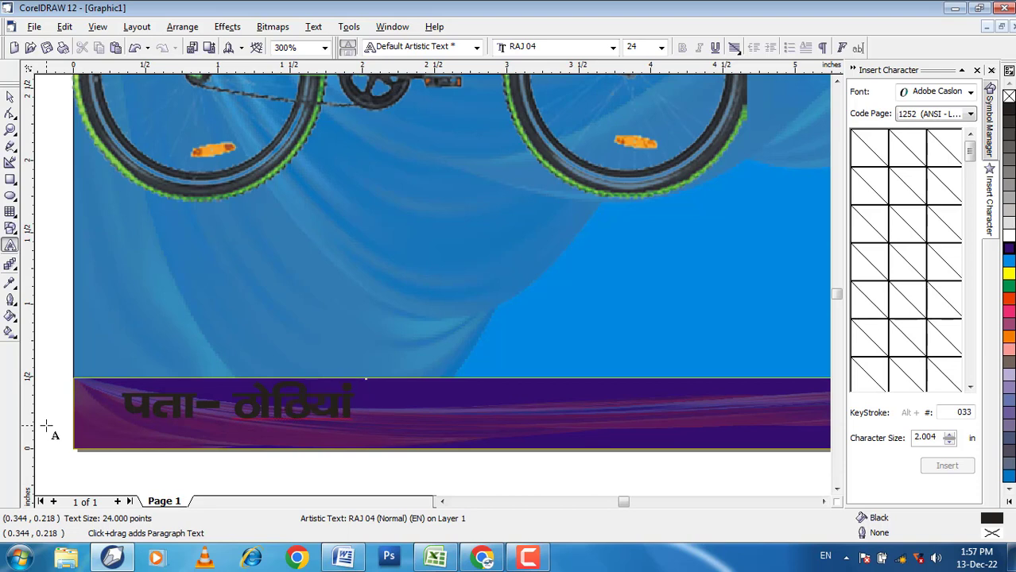
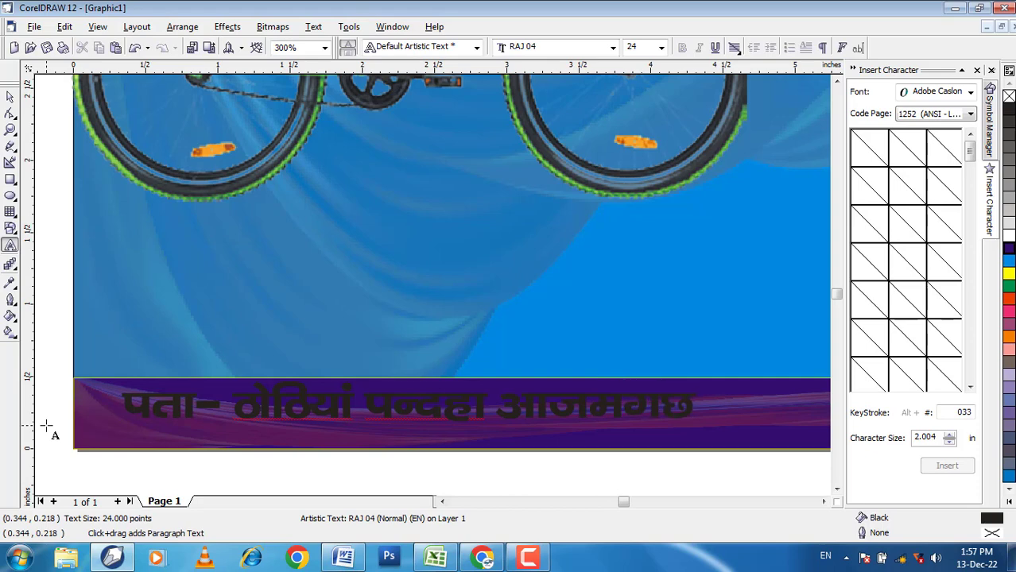
key("BackSpace")
scroll(222, 472, "down", 1)
left_click(10, 99)
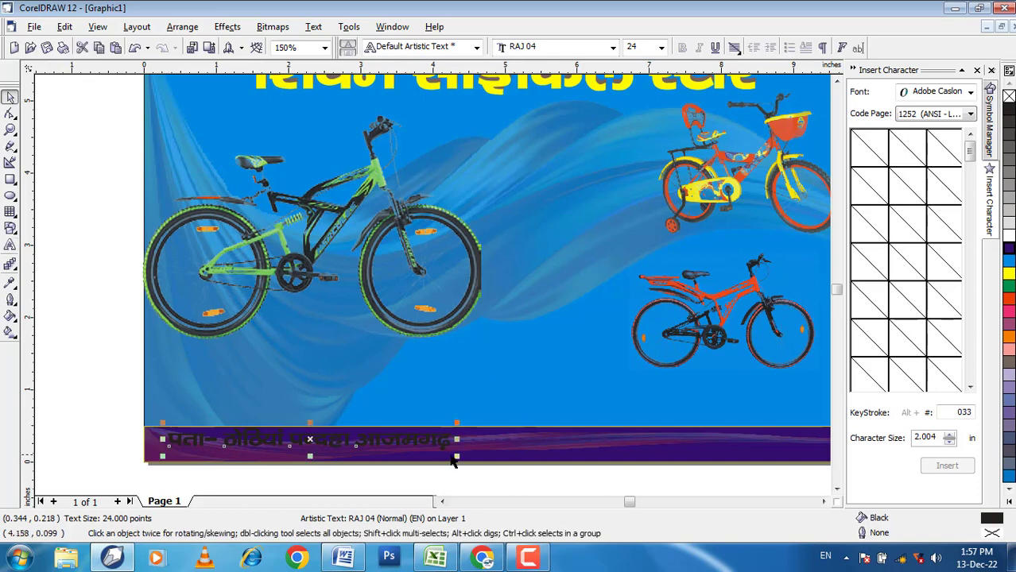
Step: Enlarge the address line to about 35 points and fill it with white
left_click(624, 462)
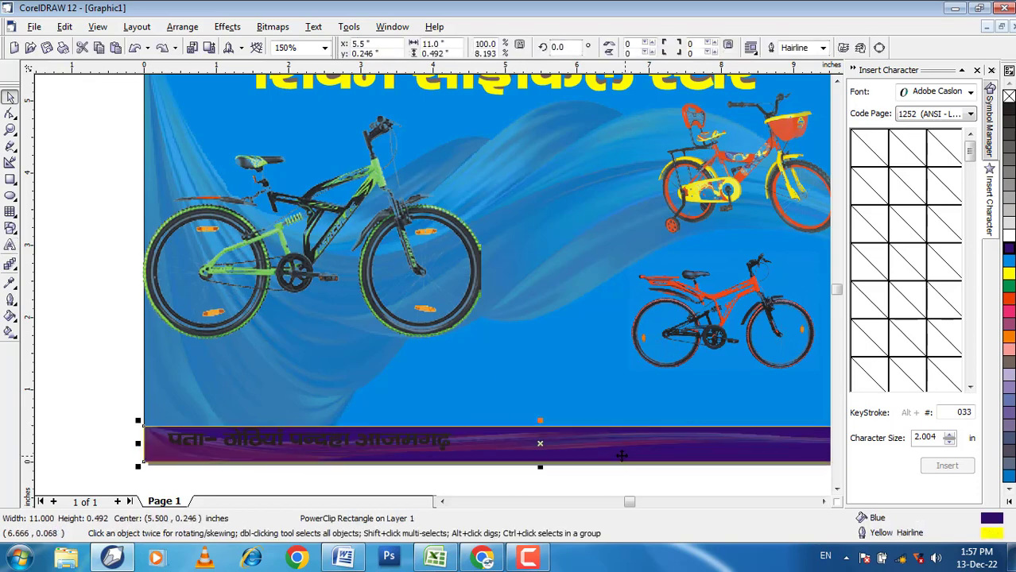
scroll(103, 377, "down", 1)
left_click(322, 424)
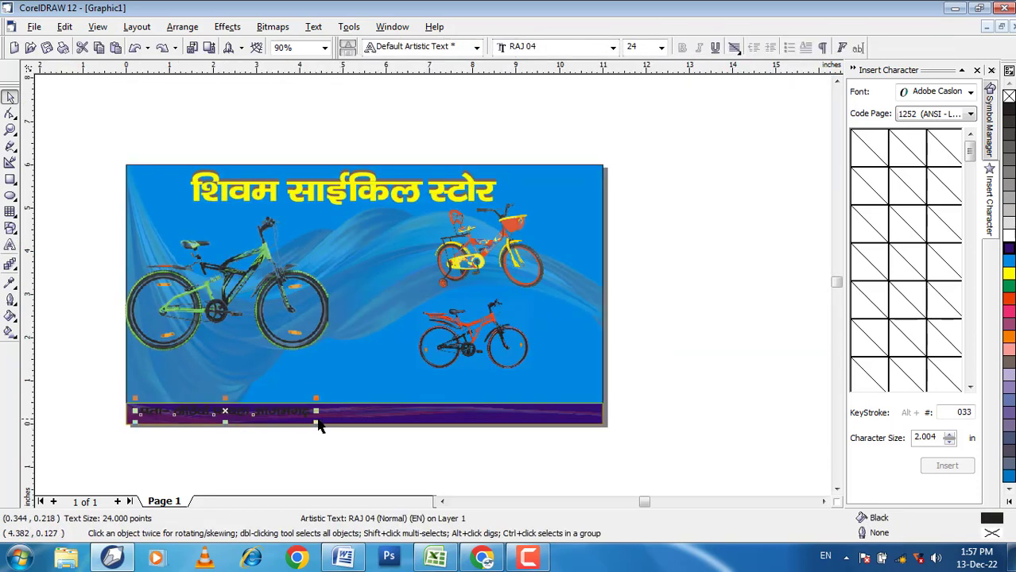
left_click_drag(386, 437, 532, 430)
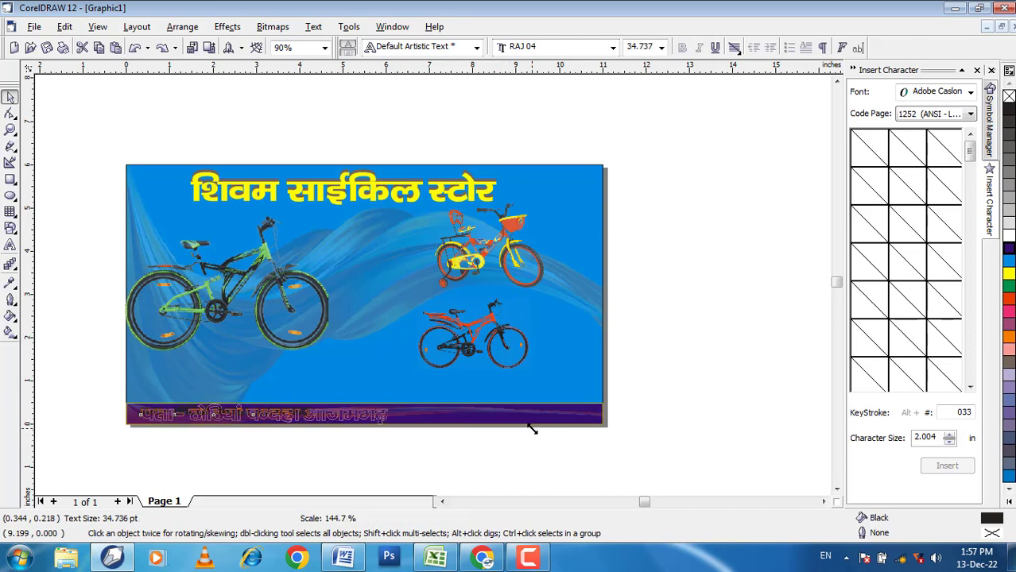
left_click(1009, 235)
left_click(357, 455)
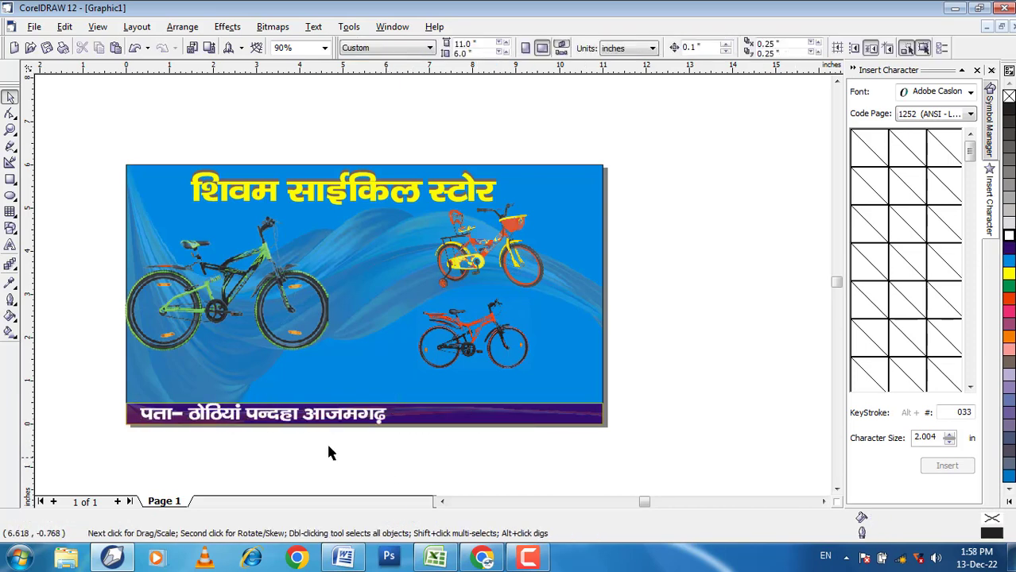
Step: Nudge the address line sideways until it sits near the centre of the dark strip
left_click_drag(96, 388, 411, 452)
key("Right")
key("Right")
key("Right")
key("Right")
key("Right")
key("Right")
key("Right")
key("Right")
key("Right")
key("Right")
key("Right")
key("Right")
key("Right")
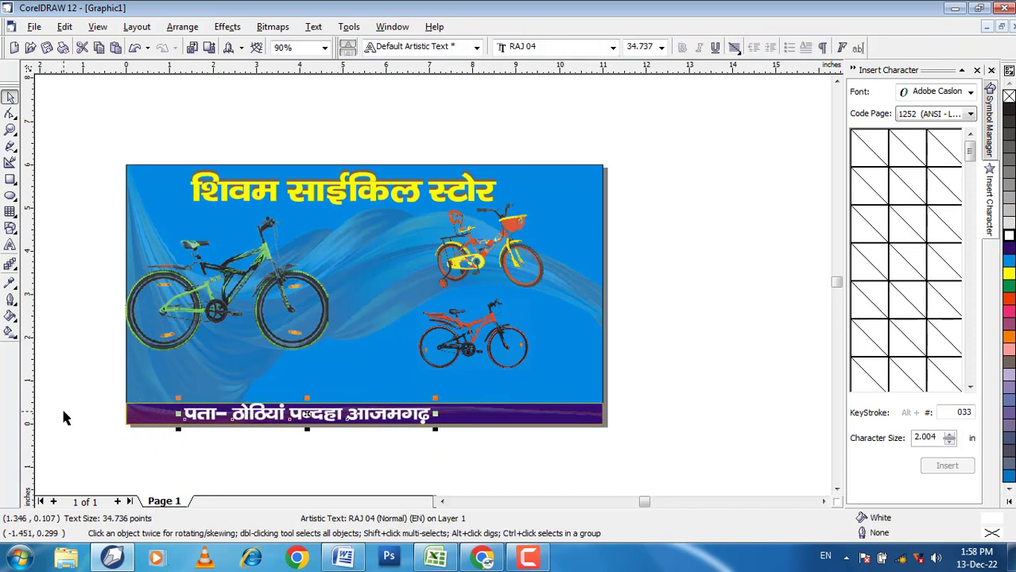
key("Right")
key("Right")
key("Right")
key("Right")
key("Right")
left_click(435, 470)
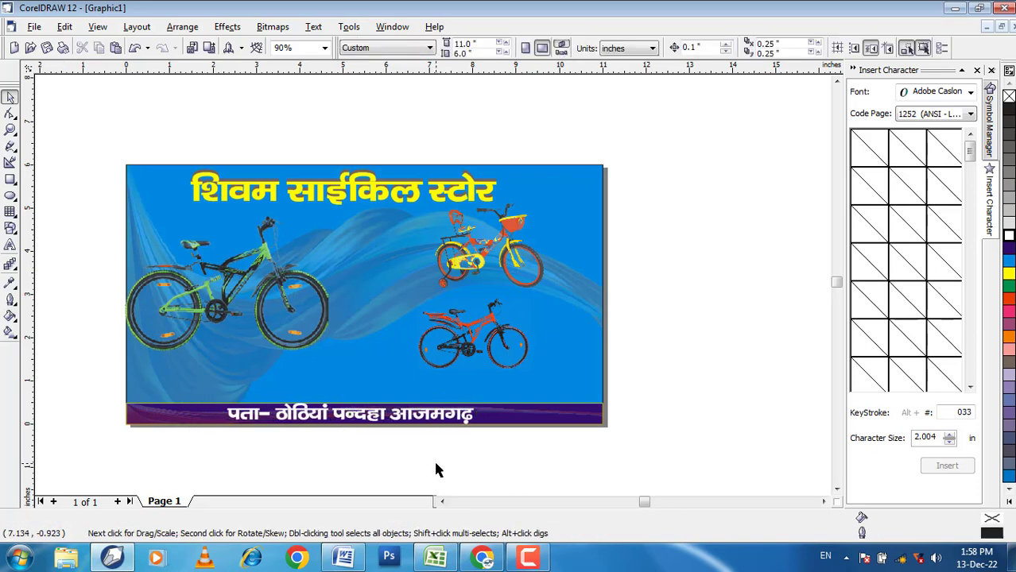
Step: Shrink the green bicycle picture to about 3.07 × 2.02 inches
left_click(336, 306)
left_click_drag(332, 354, 262, 309)
left_click(627, 360)
Step: Mirror the green bicycle picture horizontally so it faces the opposite way while staying upright
left_click(240, 276)
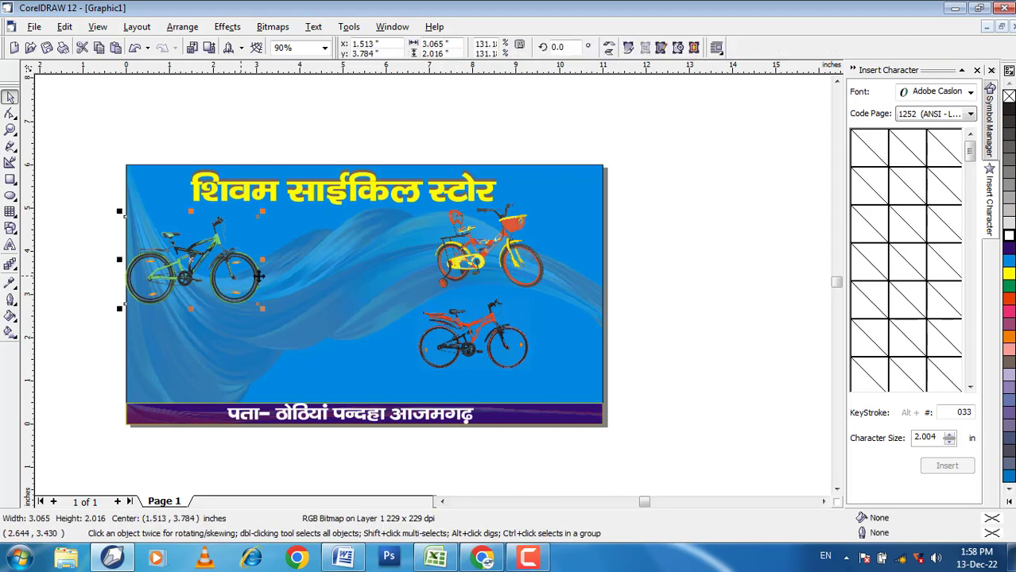
left_click(609, 52)
left_click(609, 44)
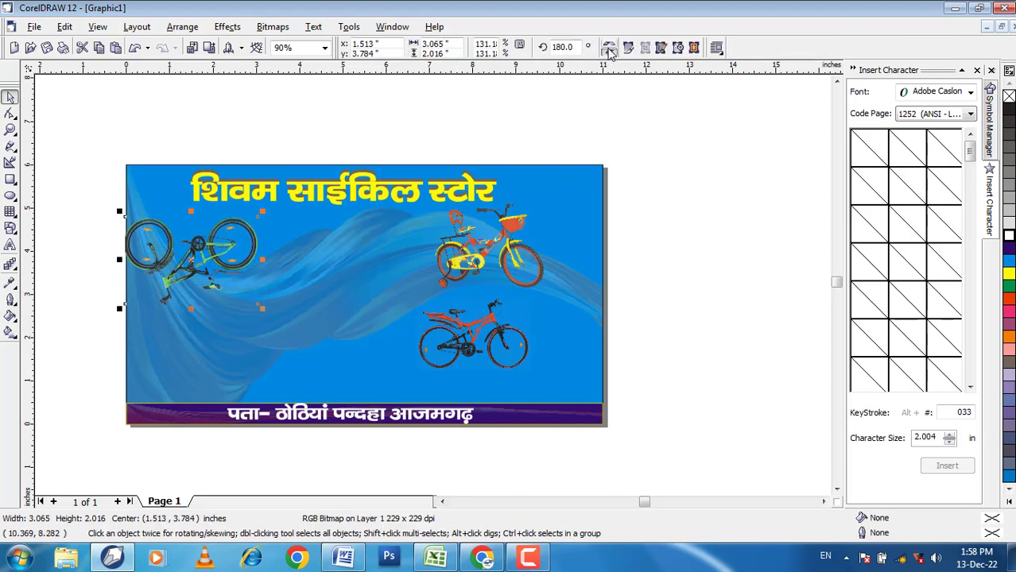
left_click(609, 52)
Step: Move the red bicycle picture directly below the green bicycle
left_click(473, 334)
left_click_drag(473, 333, 195, 346)
left_click(665, 321)
Step: Shrink the yellow bicycle picture to about 1.72 × 1.34 inches and place it beside the red bicycle
left_click(493, 267)
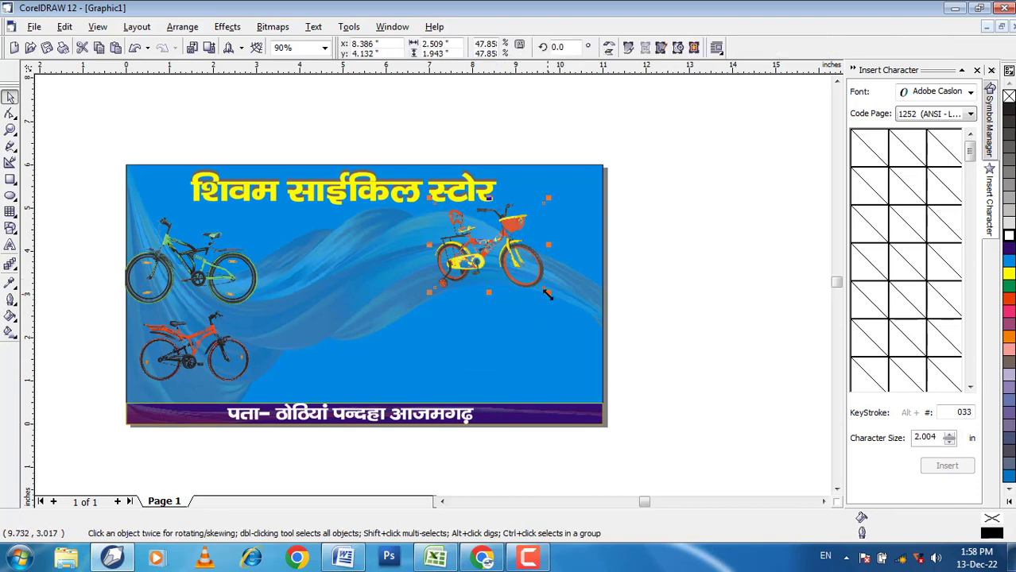
left_click_drag(546, 292, 269, 327)
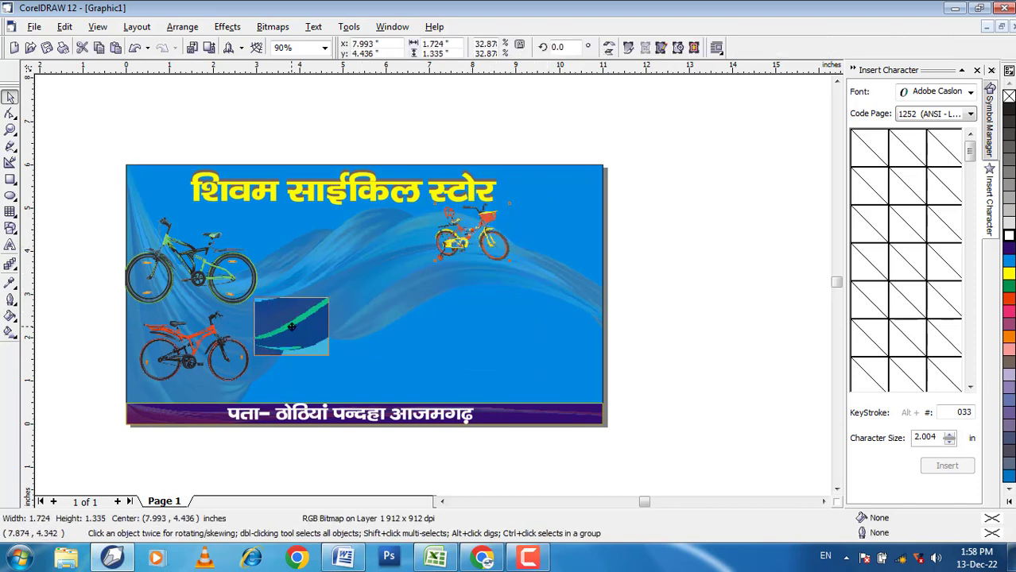
left_click(733, 326)
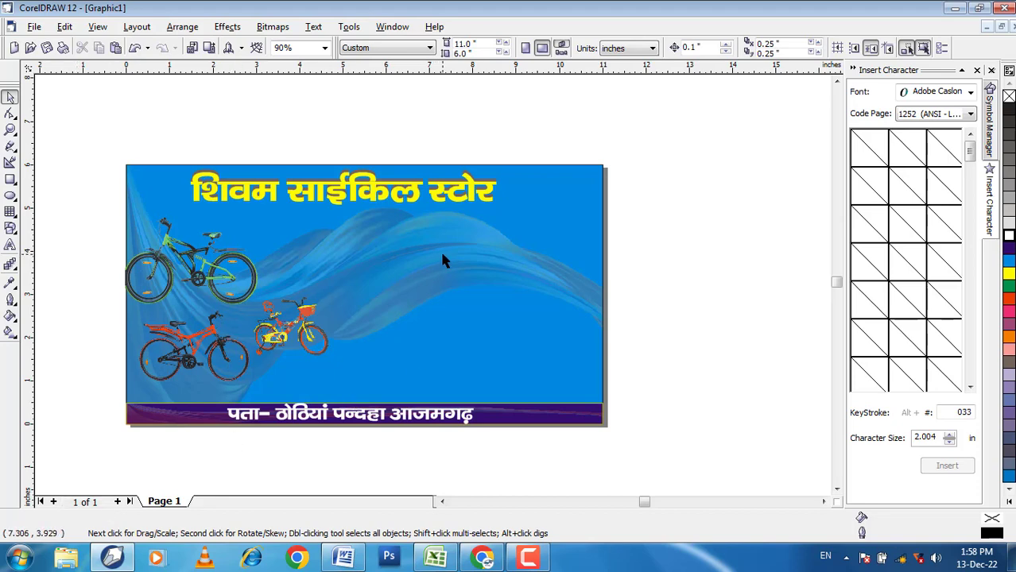
Step: Place a copy of the white address line in the middle of the banner
scroll(492, 330, "up", 1)
left_click_drag(400, 430, 472, 277)
right_click(472, 277)
Step: Replace the text of the address copy in the middle of the banner with "हमारे यहाँ"
left_click(11, 245)
key("ctrl+a")
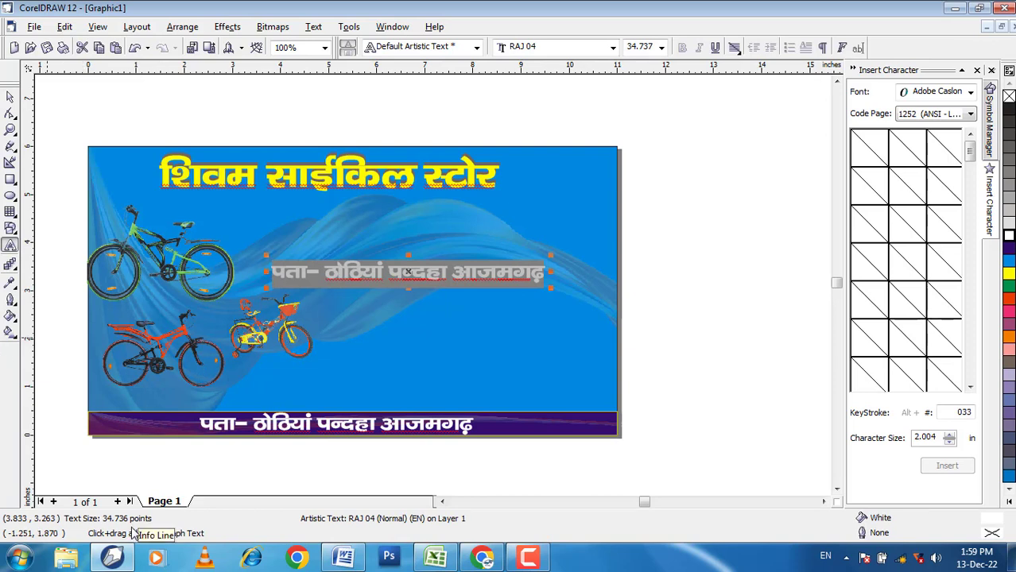
type("ge~")
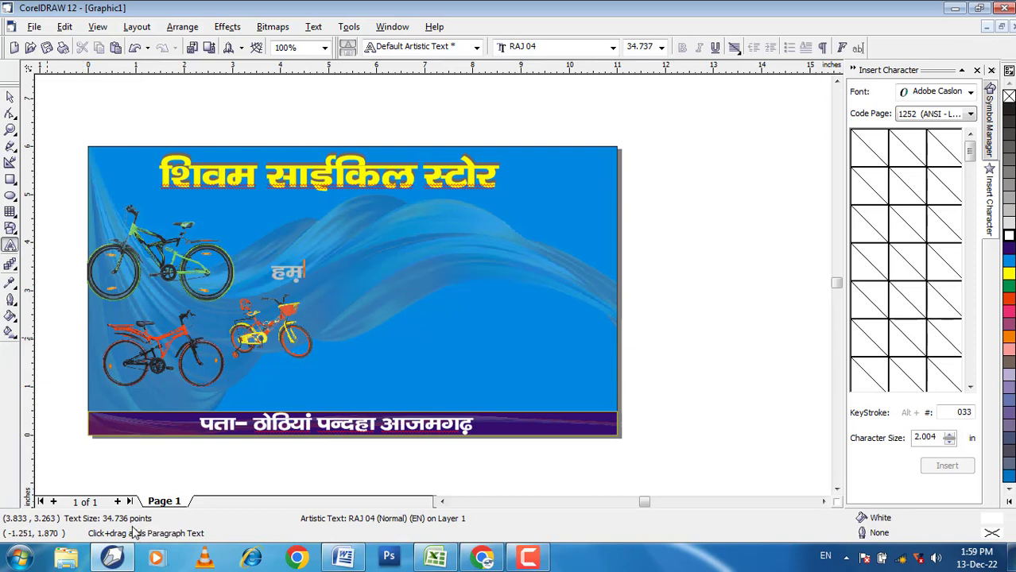
type("kjd")
key("BackSpace")
type("s ;~")
key("Left")
key("Left")
key("BackSpace")
key("BackSpace")
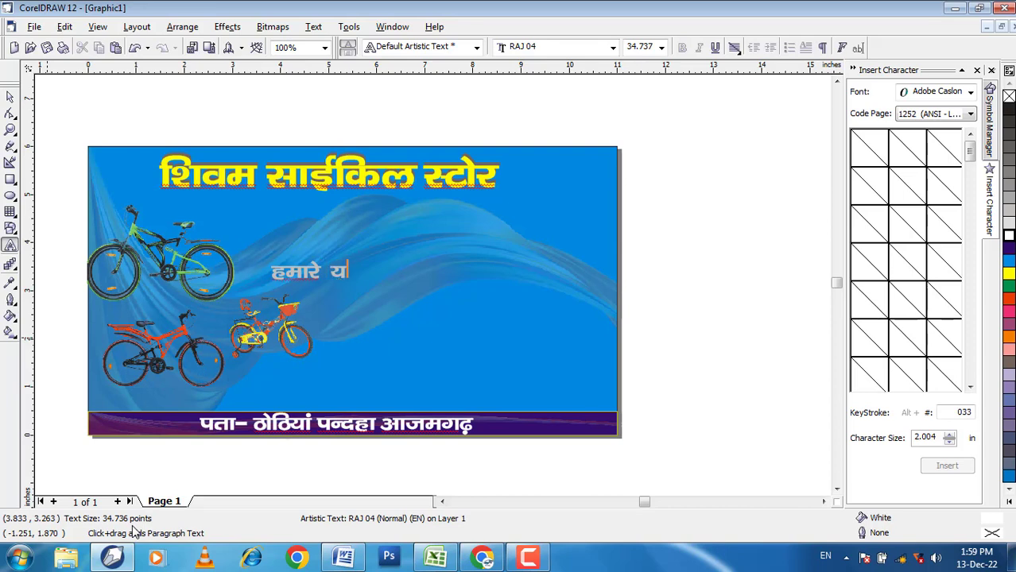
key("BackSpace")
type("हाँ न")
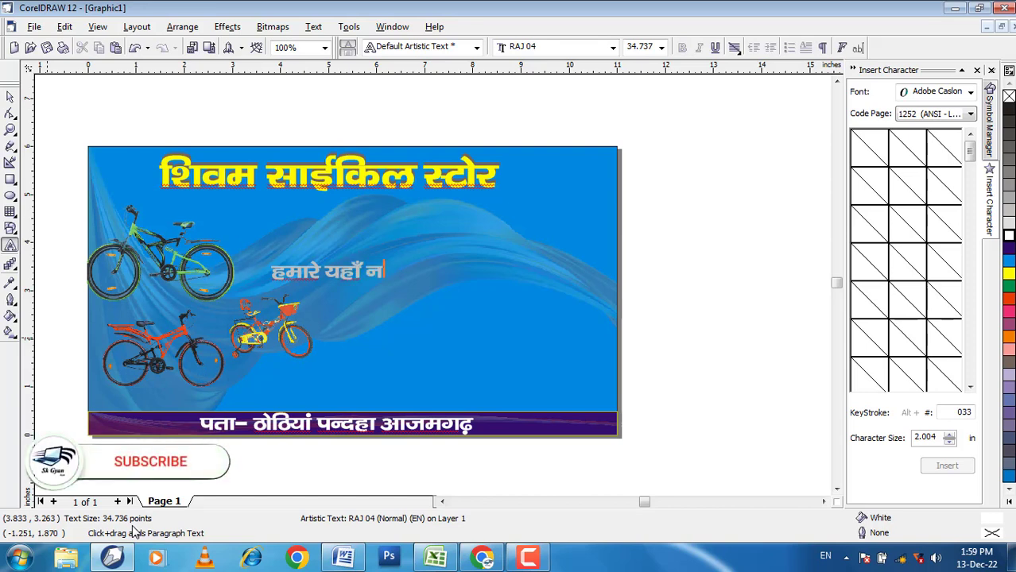
type("ए")
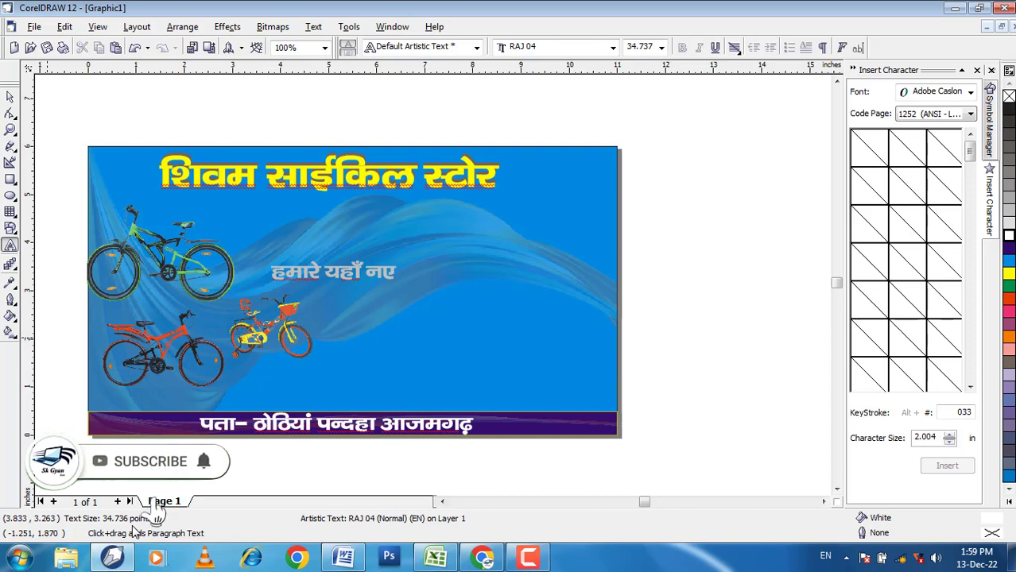
Step: Continue the middle text line with the words "नयी साइकिल"
key("BackSpace")
type("ण्")
key("BackSpace")
type("या")
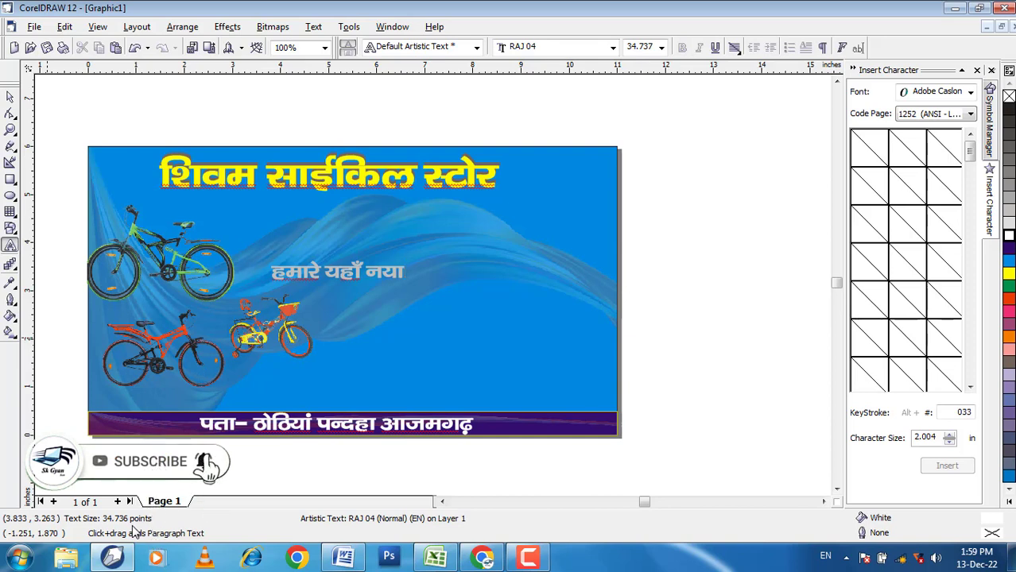
key("BackSpace")
type("ी")
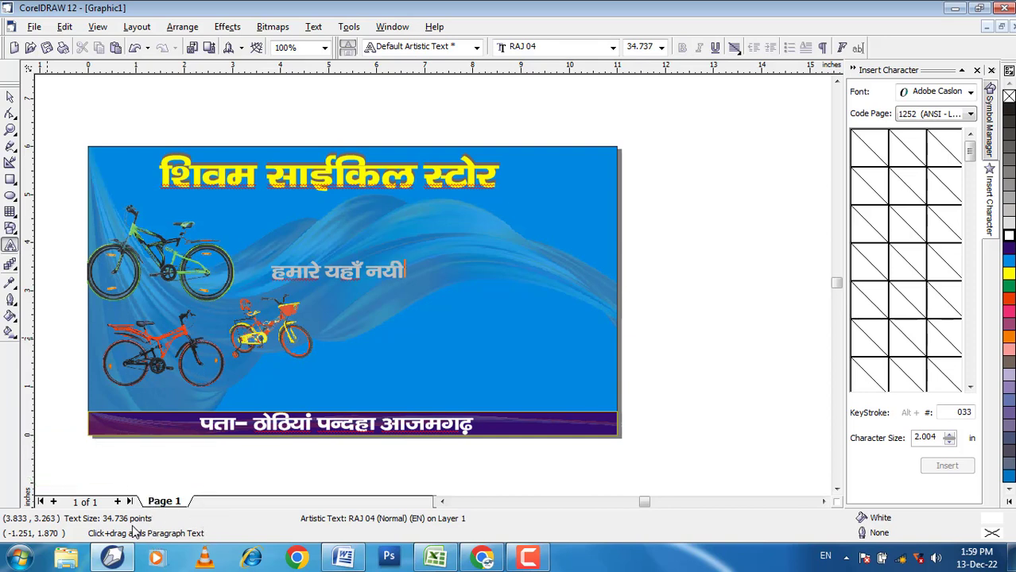
type(" सा")
type("त")
key("BackSpace")
type("इ")
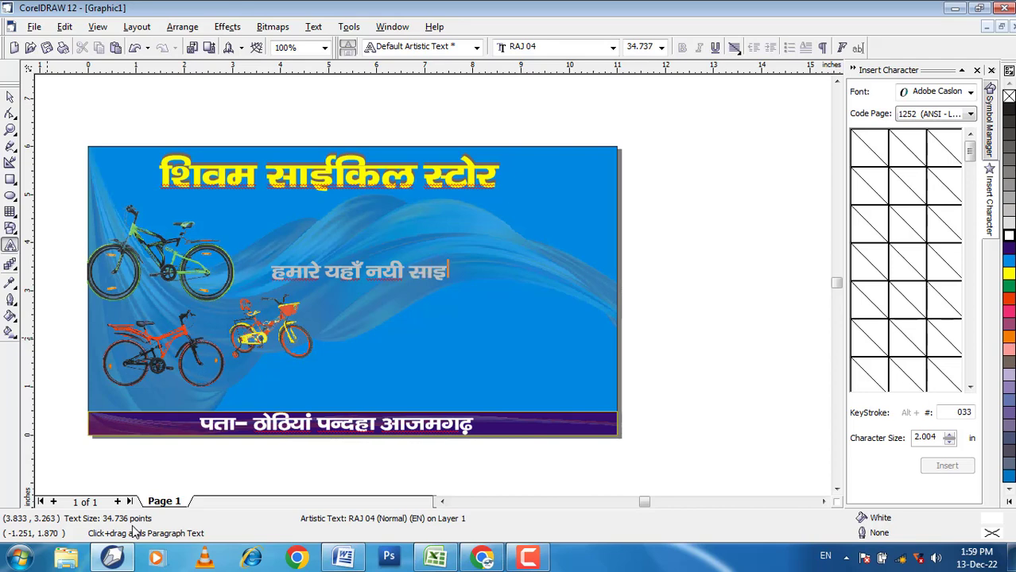
type("किल भ")
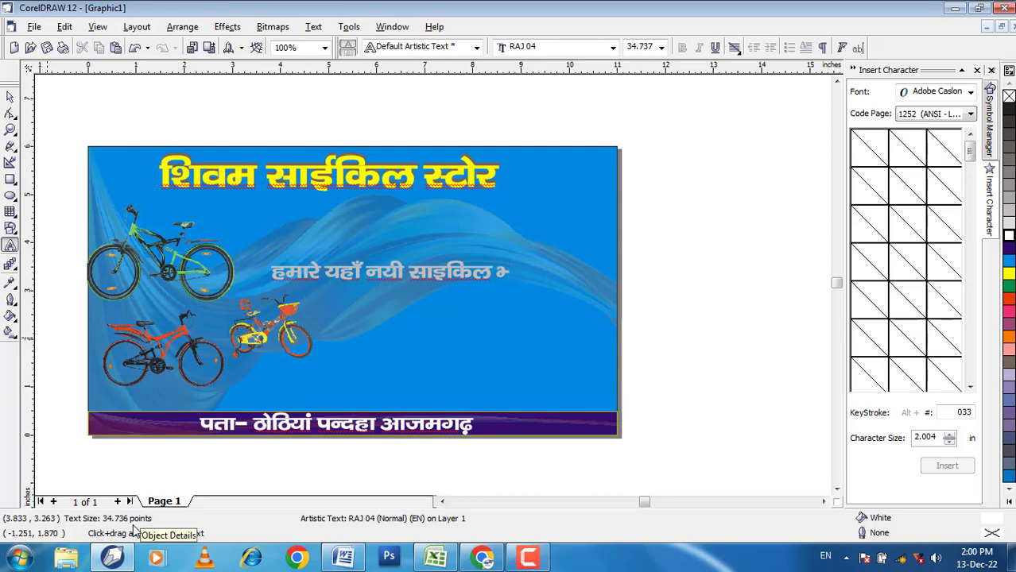
Step: Extend the middle text line with "भी उचित"
type("e")
key("BackSpace")
type("fey")
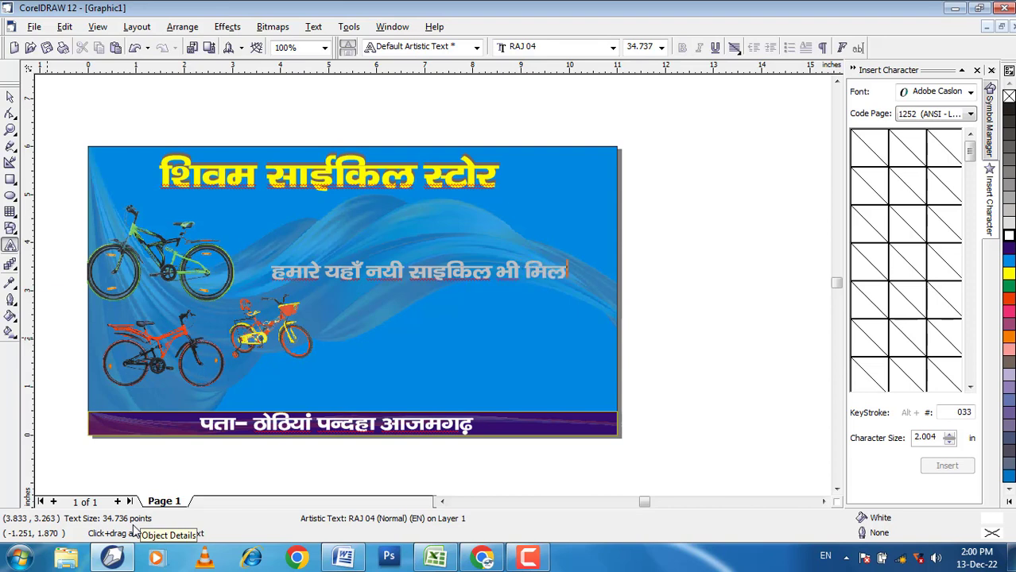
key("BackSpace")
key("BackSpace")
type(",fpe")
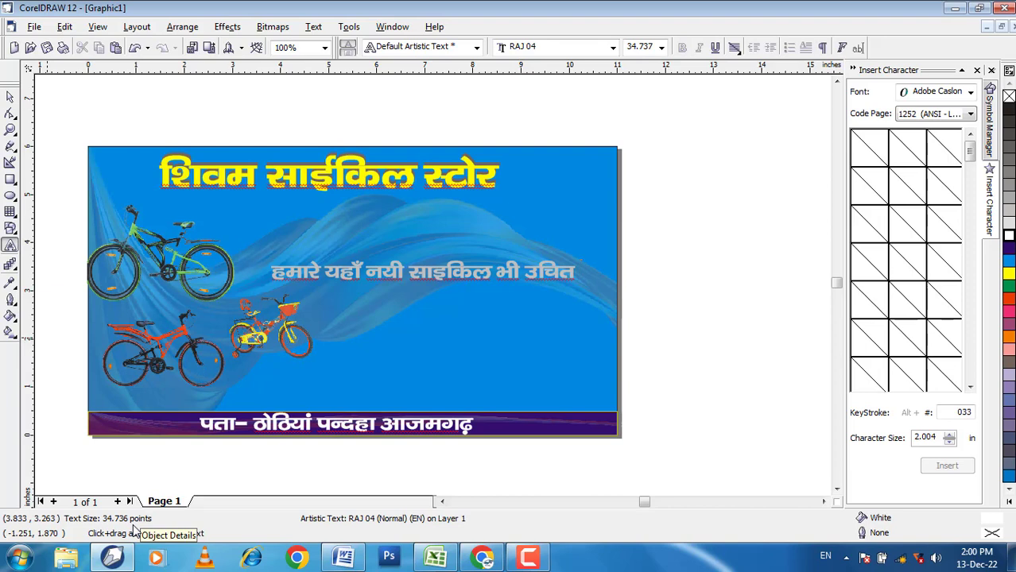
type(" jsV")
key("BackSpace")
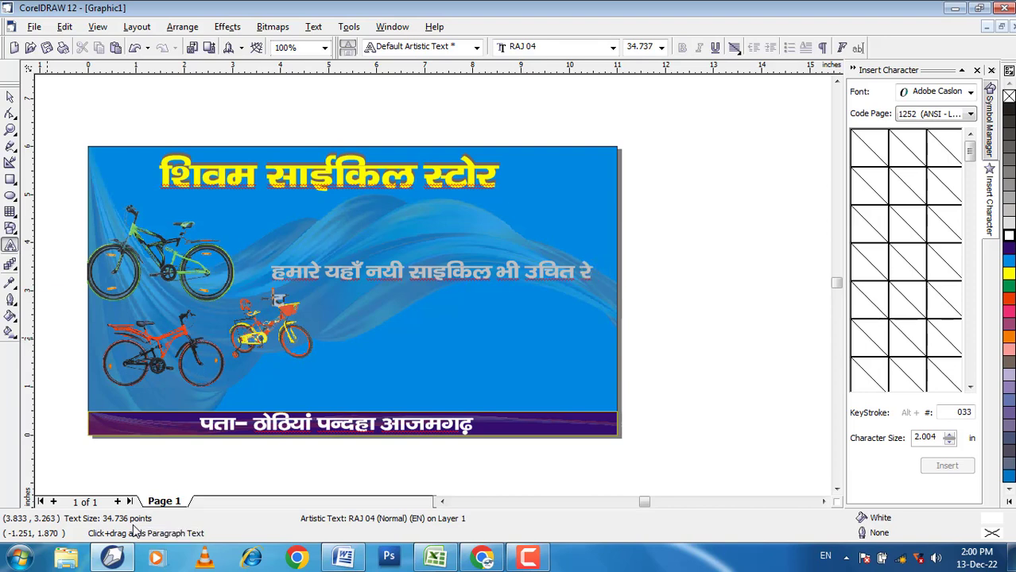
type("V")
key("Left")
key("BackSpace")
Step: Add the word "मुल्य" at the end of the middle text line
key("BackSpace")
key("Delete")
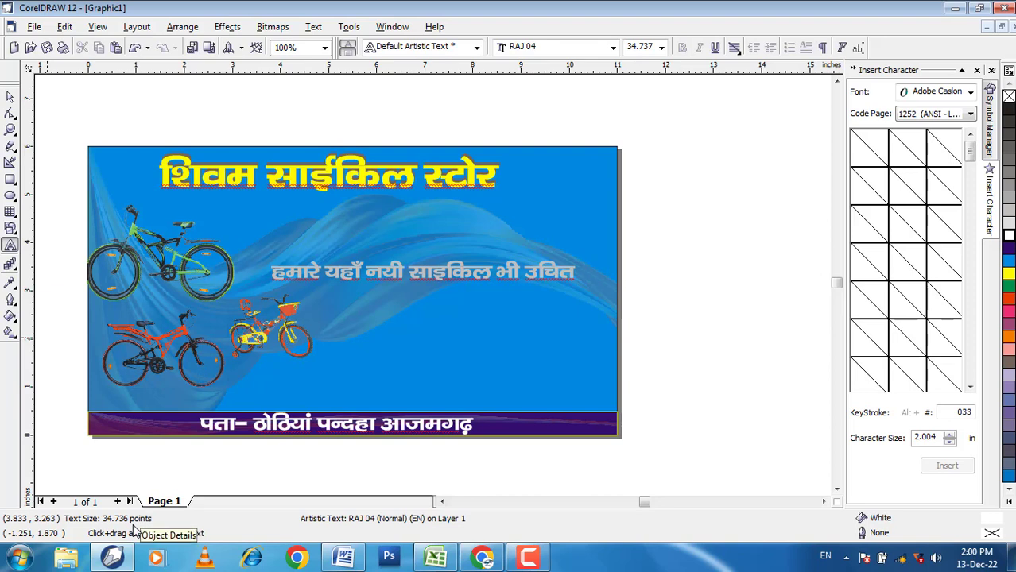
type("eqU")
key("BackSpace")
type("y~;")
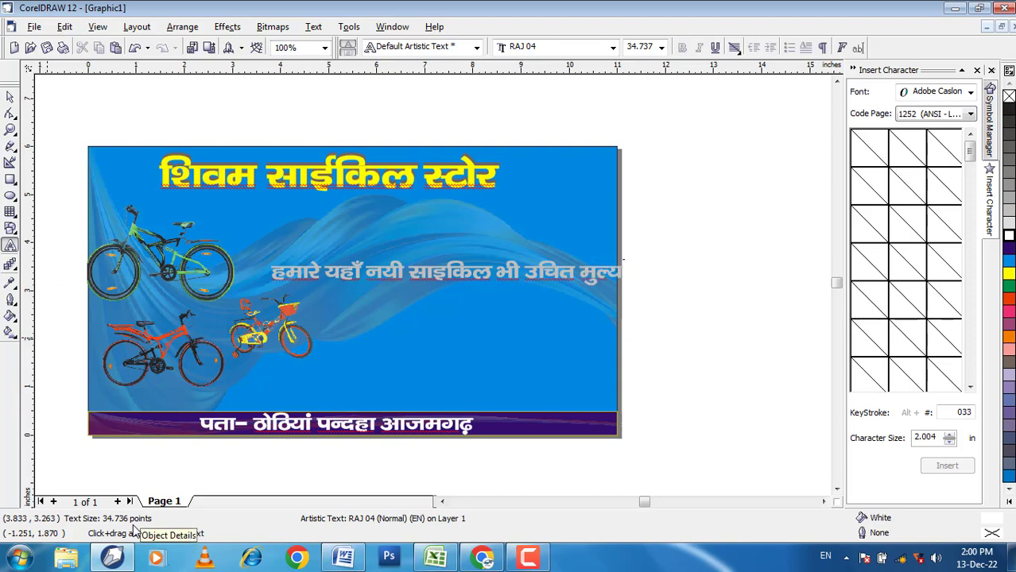
Step: Break the line before "भी" and finish the second line with "पर मिलती है॥"
left_click(495, 272)
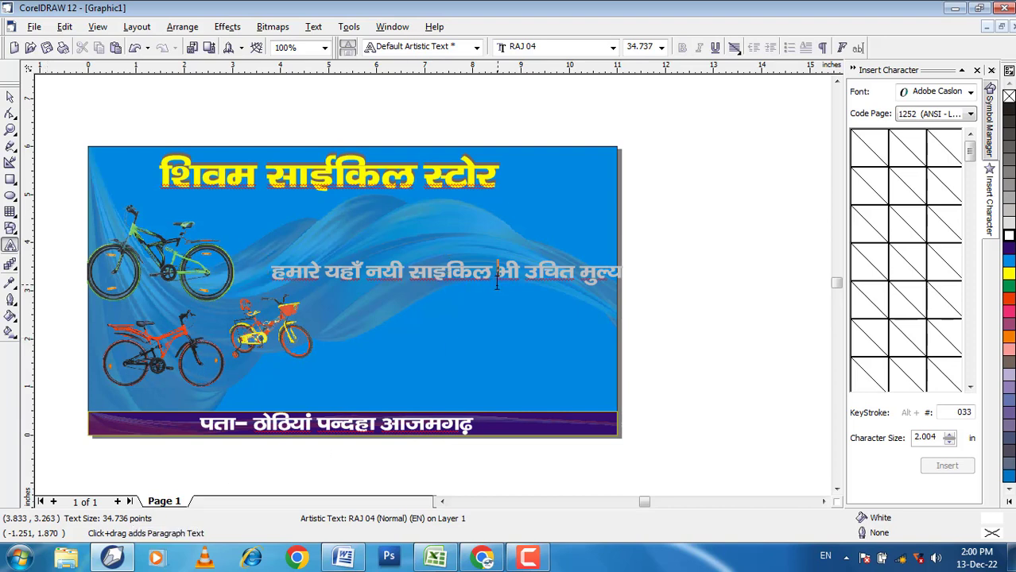
key("Return")
type("u")
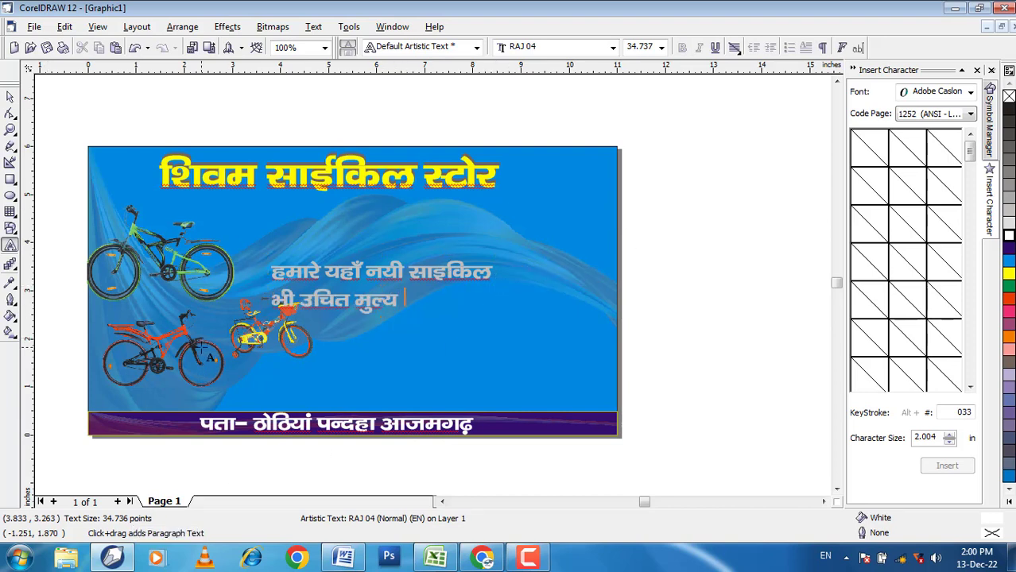
type("IJ")
key("BackSpace")
type("ij fey")
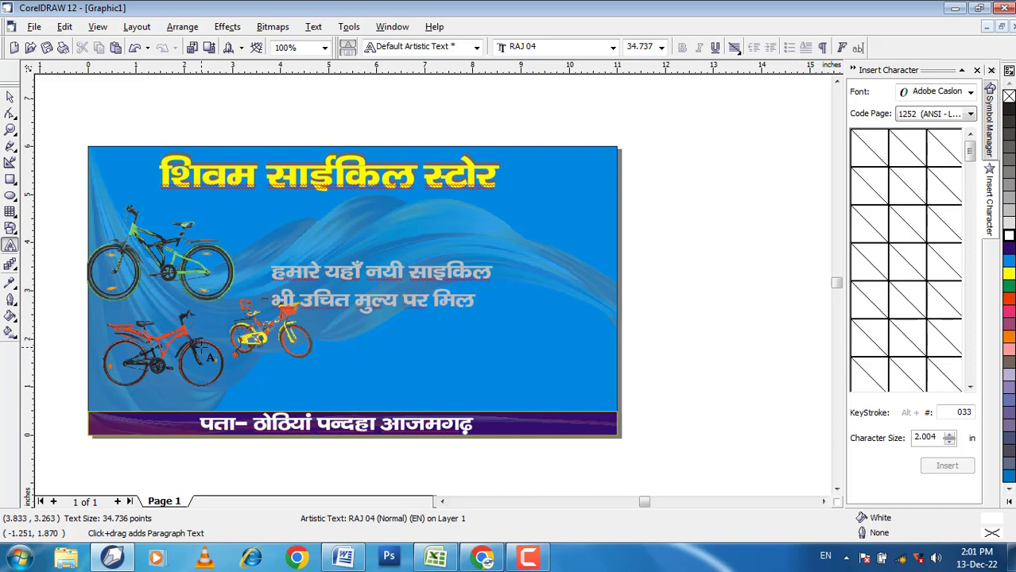
type("rh gSAA")
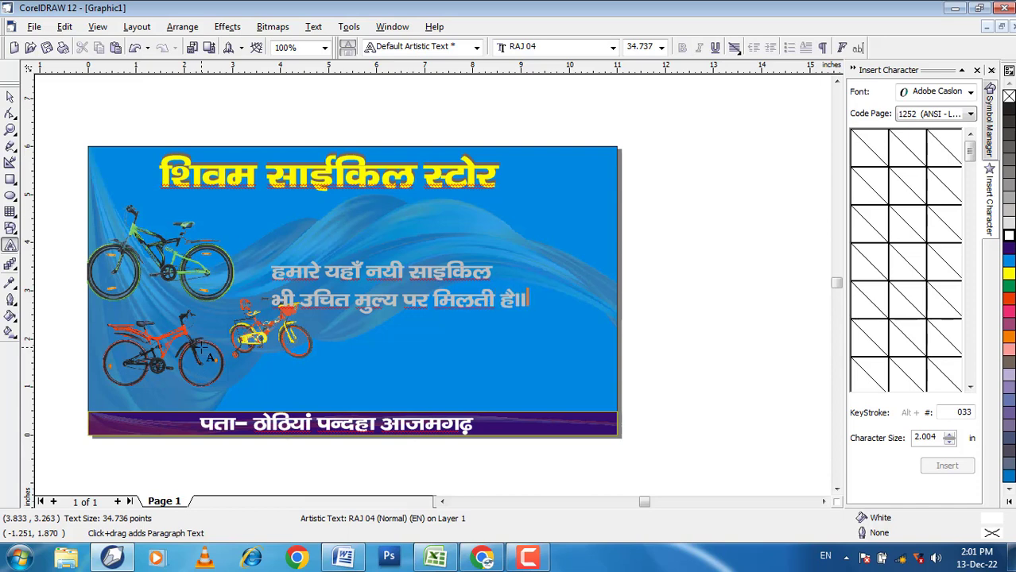
Step: Centre-align the two-line text, enlarge it to about 41.8 points and position it below the title beside the green bicycle
left_click(10, 97)
left_click_drag(446, 303, 476, 280)
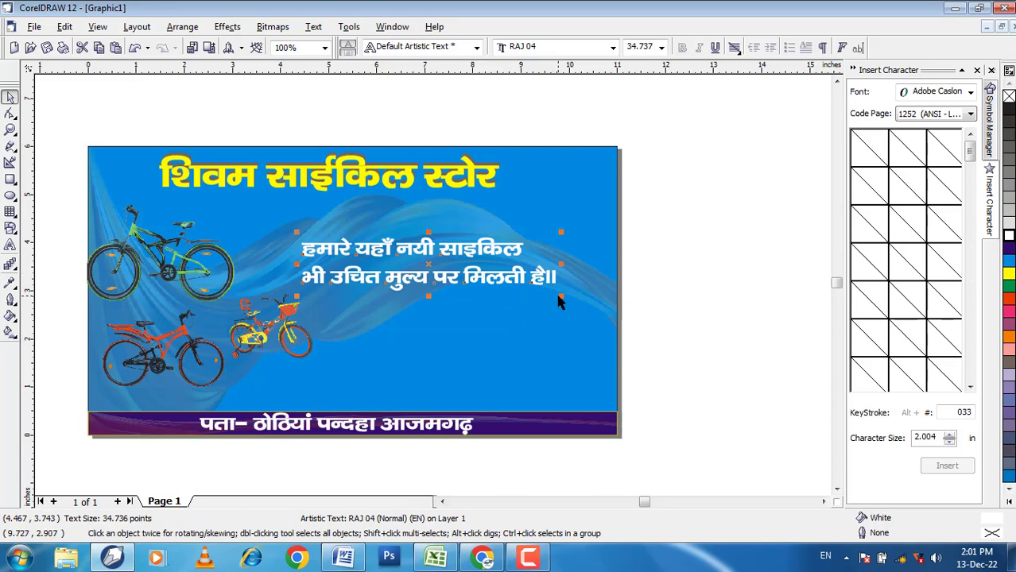
left_click(735, 48)
left_click(756, 93)
left_click_drag(364, 265, 465, 238)
left_click_drag(559, 284, 590, 291)
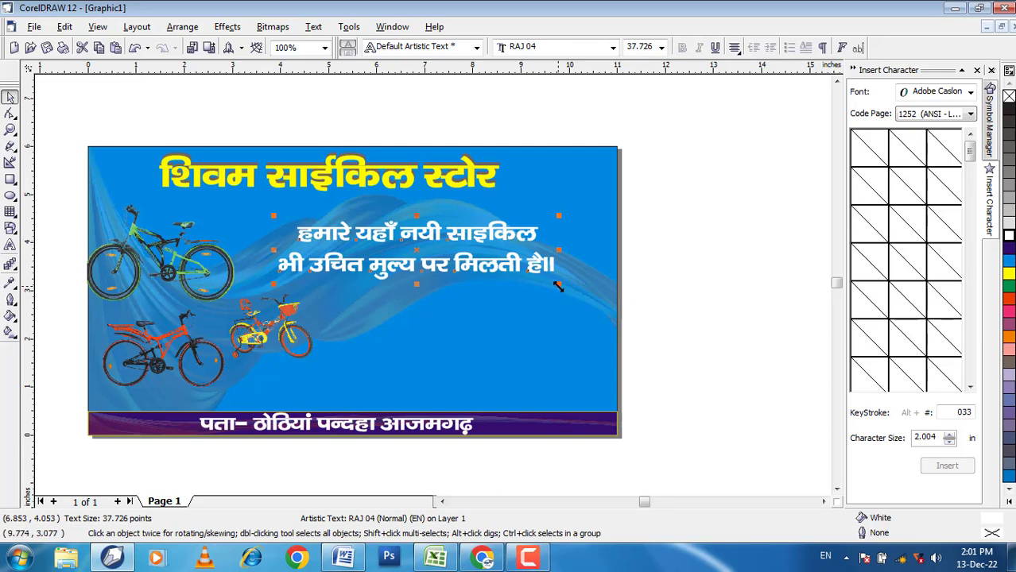
left_click(733, 318)
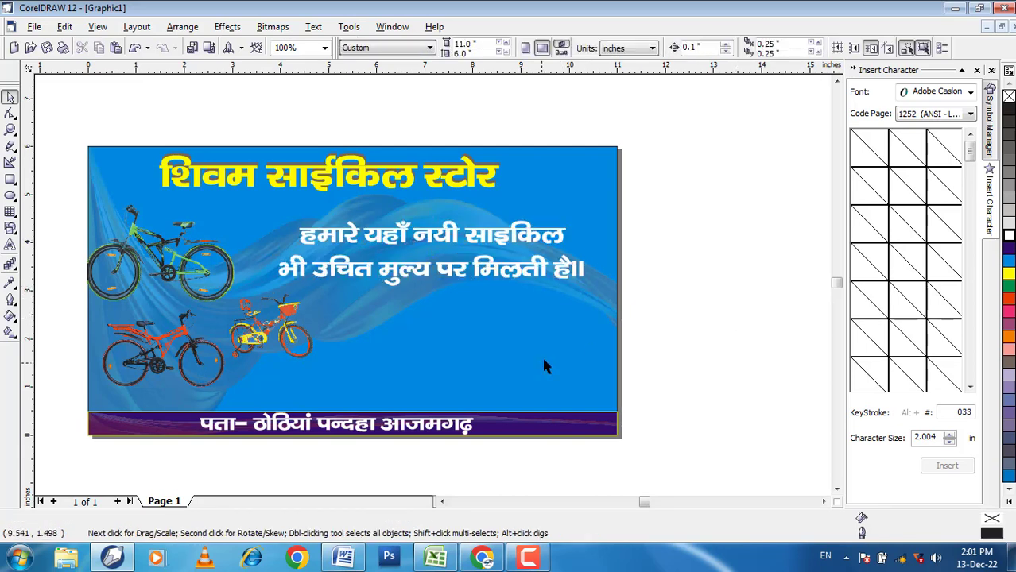
Step: Place a copy of the two-line white text in the empty area above the address strip
left_click(9, 245)
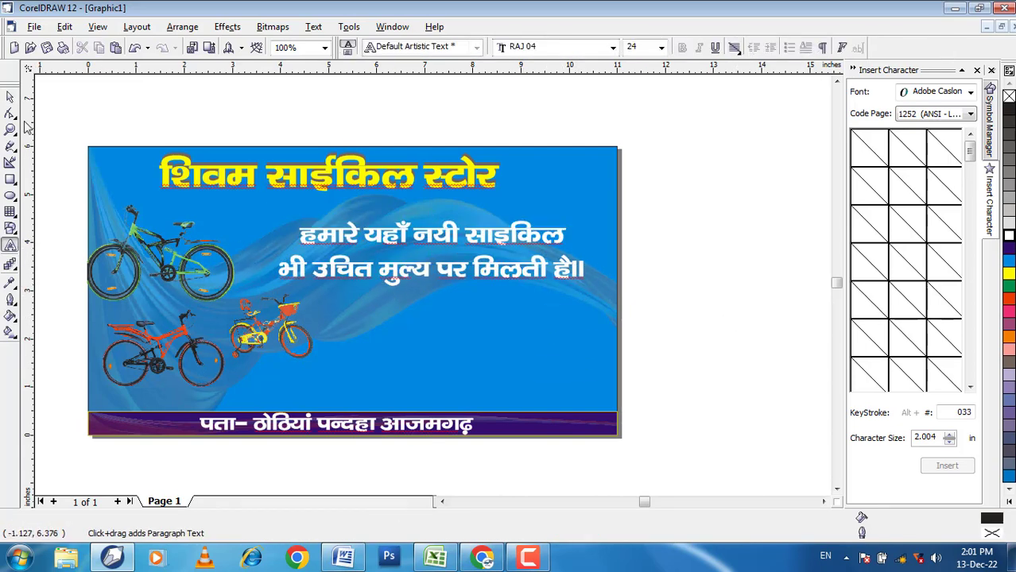
left_click(10, 97)
left_click_drag(431, 269, 468, 372)
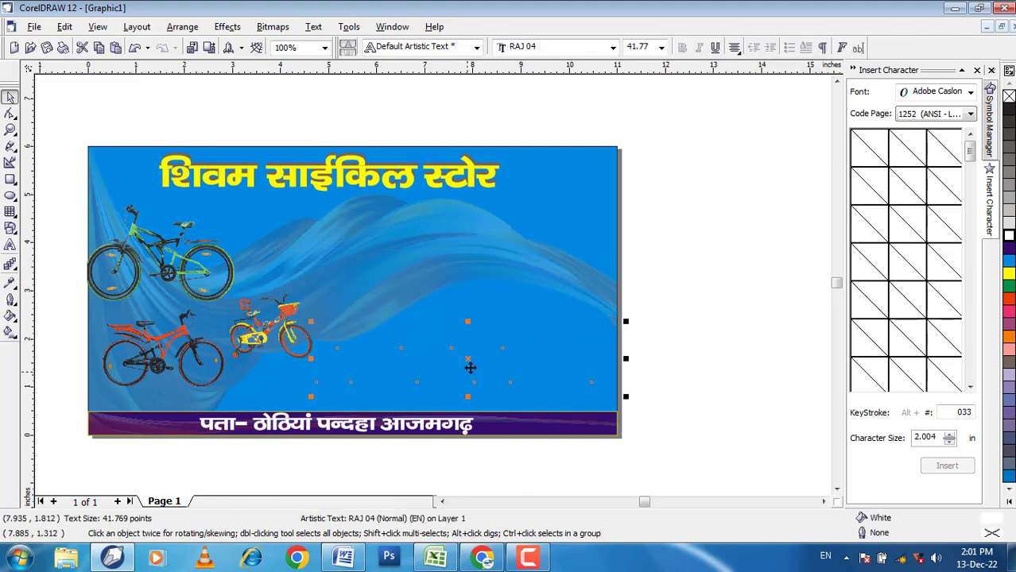
Step: Replace the whole text of the lower copy with "सेवा- 24"
scroll(471, 367, "up", 1)
left_click(9, 246)
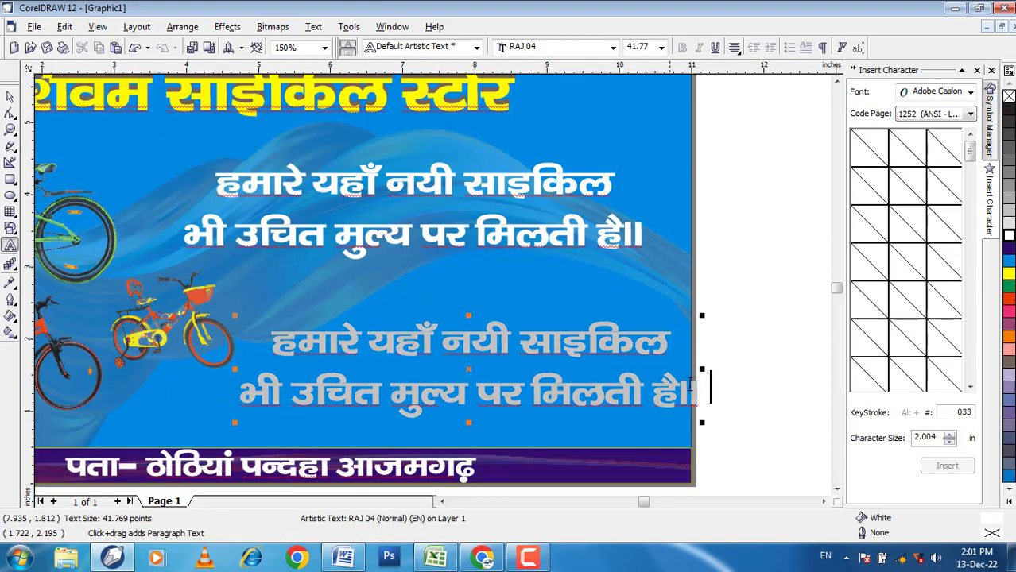
left_click_drag(711, 387, 287, 324)
type("l")
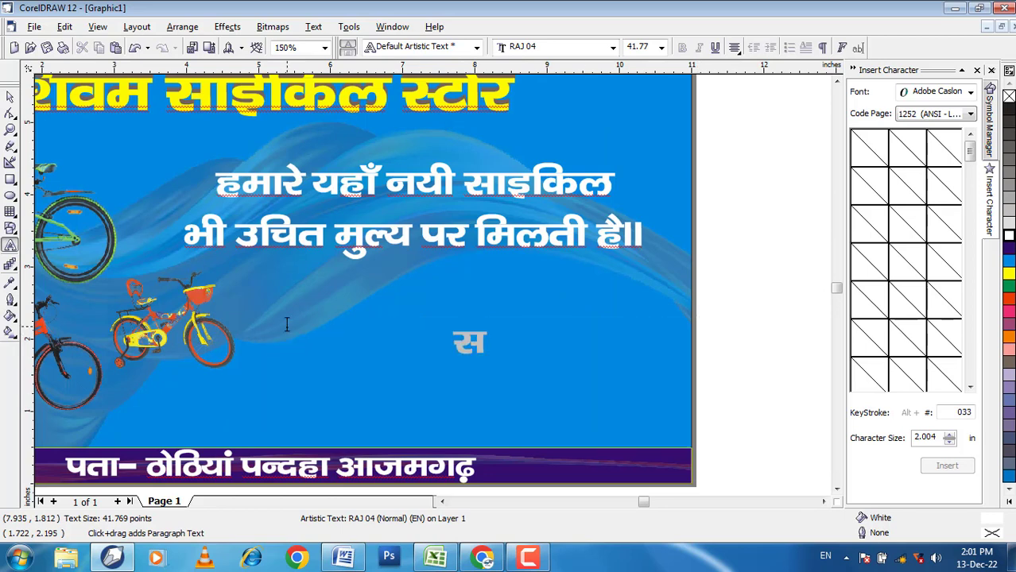
type("som")
key("BackSpace")
type("k")
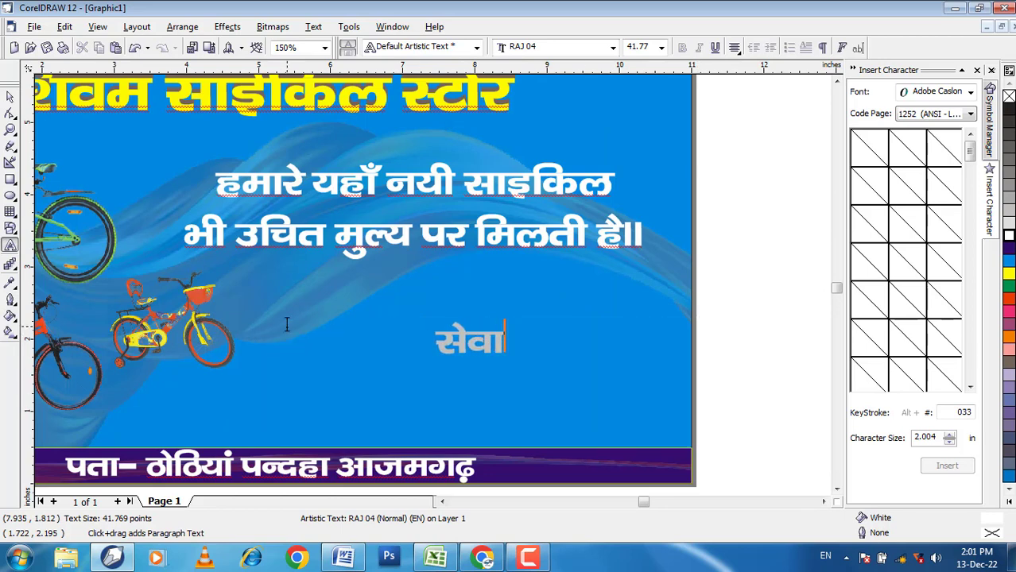
type("-")
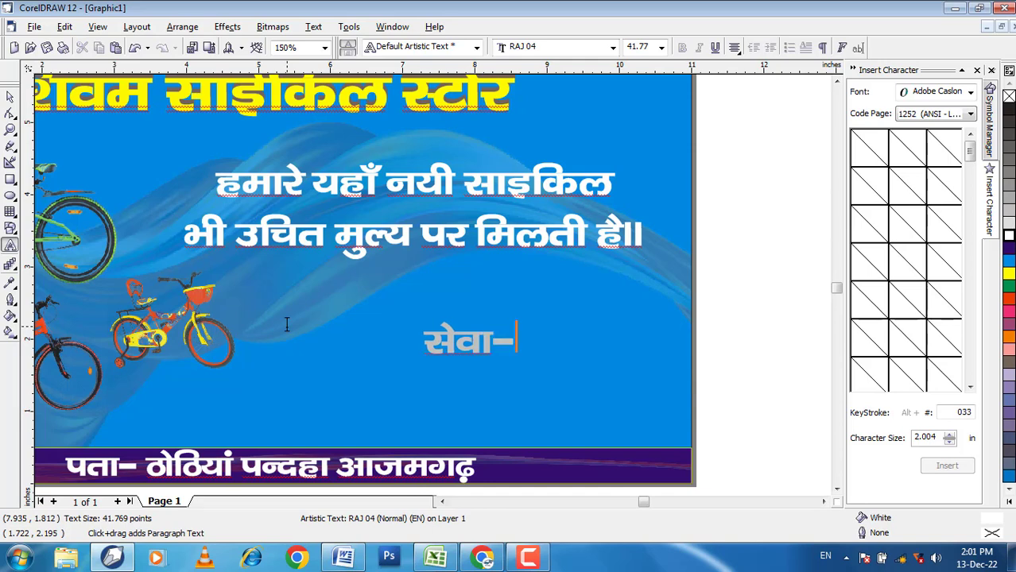
type(" 24 ,")
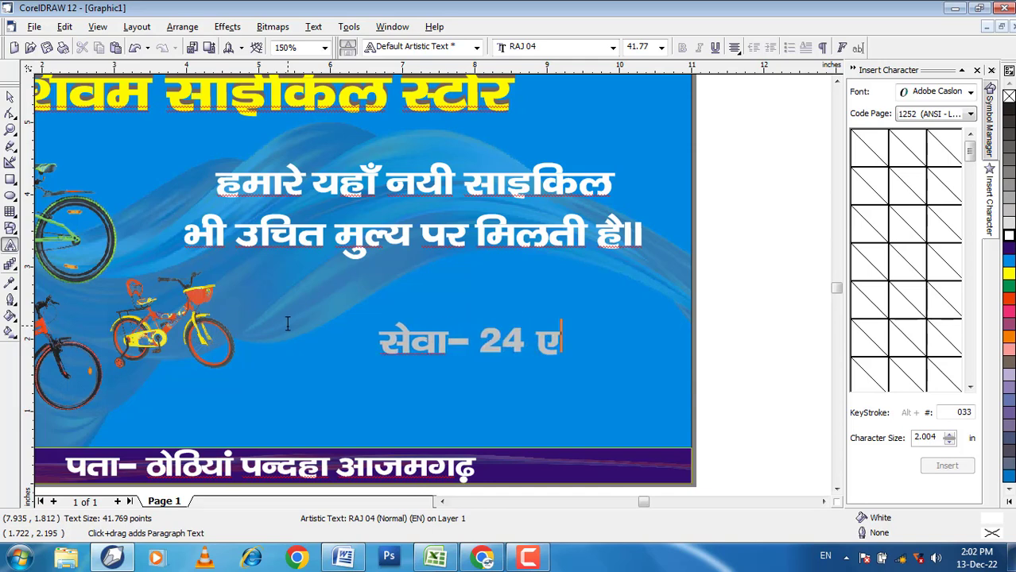
key("BackSpace")
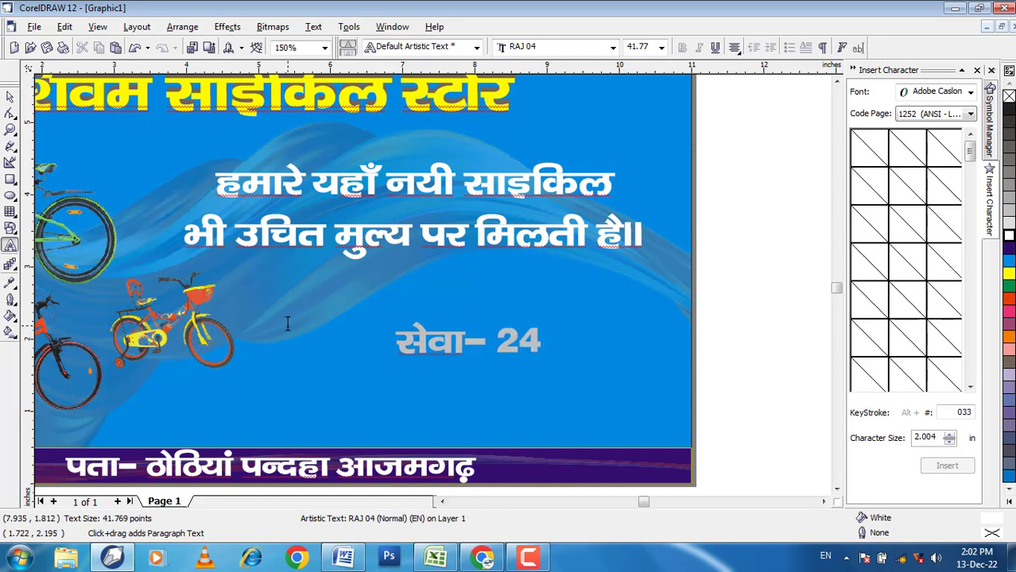
type("\\")
key("BackSpace")
type("]")
key("BackSpace")
type("[")
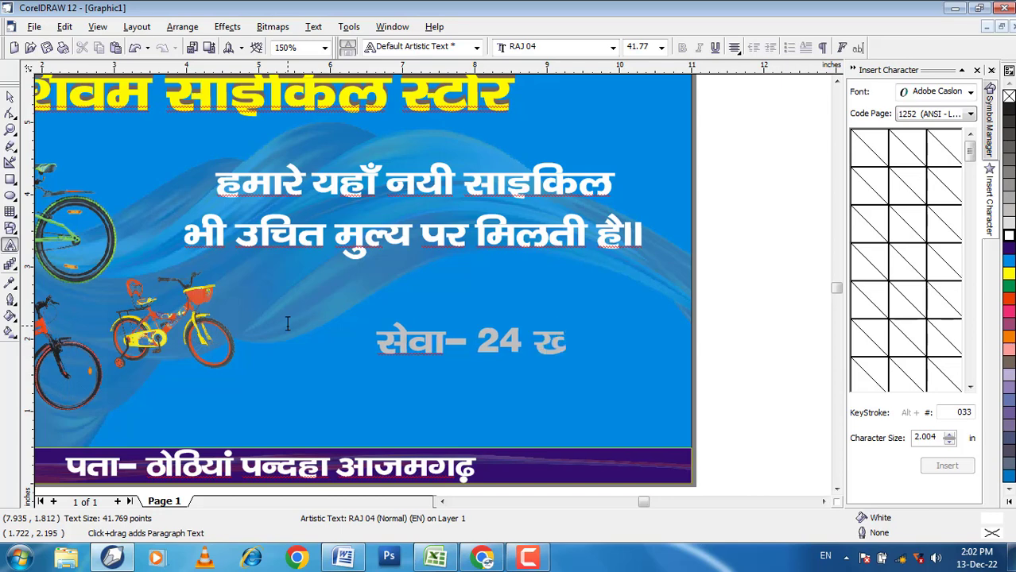
key("BackSpace")
type("<.")
key("BackSpace")
key("BackSpace")
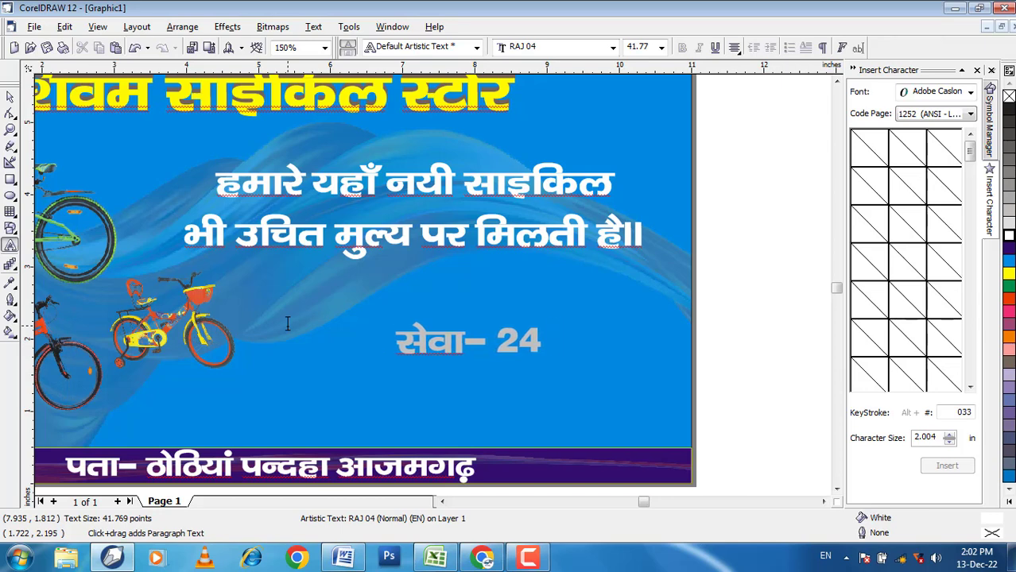
type(",")
key("BackSpace")
type("]")
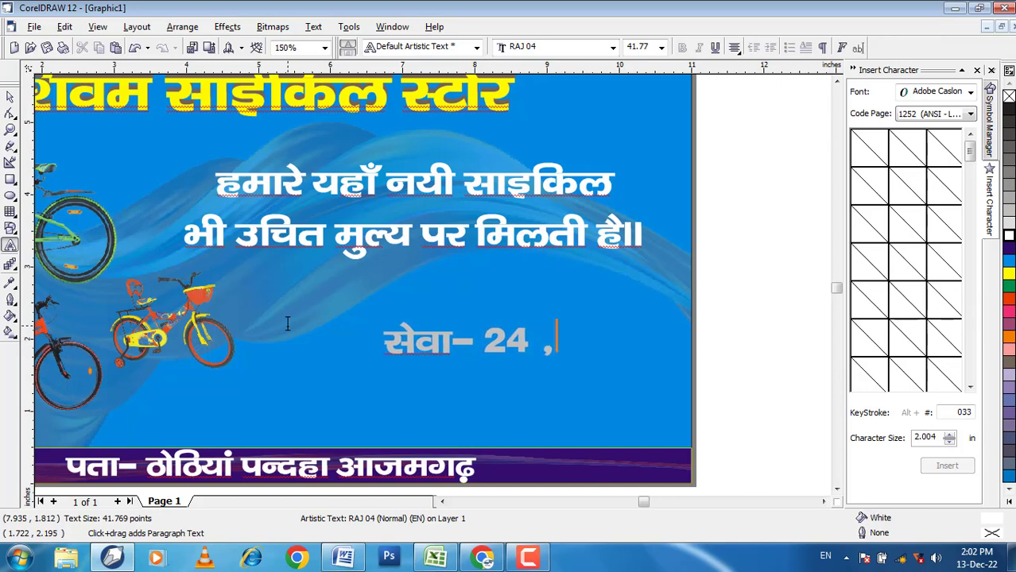
key("BackSpace")
type("p")
key("BackSpace")
type("{")
key("BackSpace")
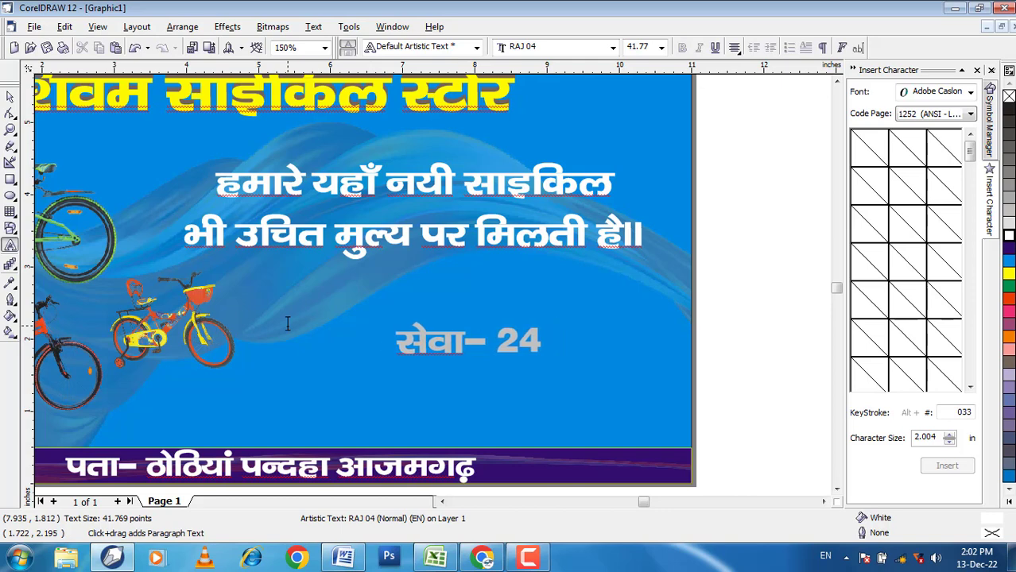
type("|")
key("BackSpace")
type("';")
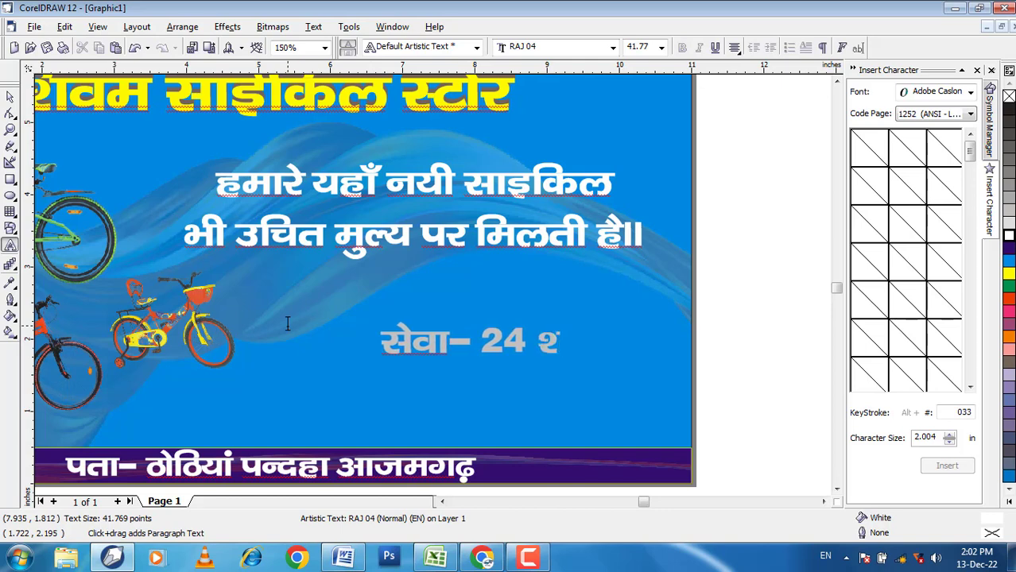
type("./")
key("BackSpace")
key("BackSpace")
key("BackSpace")
key("BackSpace")
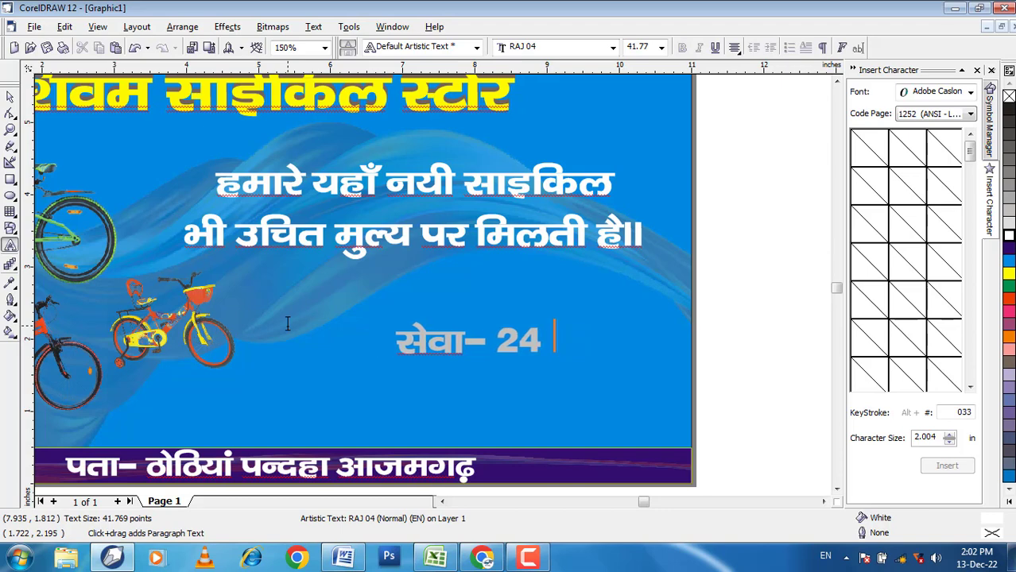
Step: Add the word "घण्टें" after "सेवा- 24" in the lower text
type("?k")
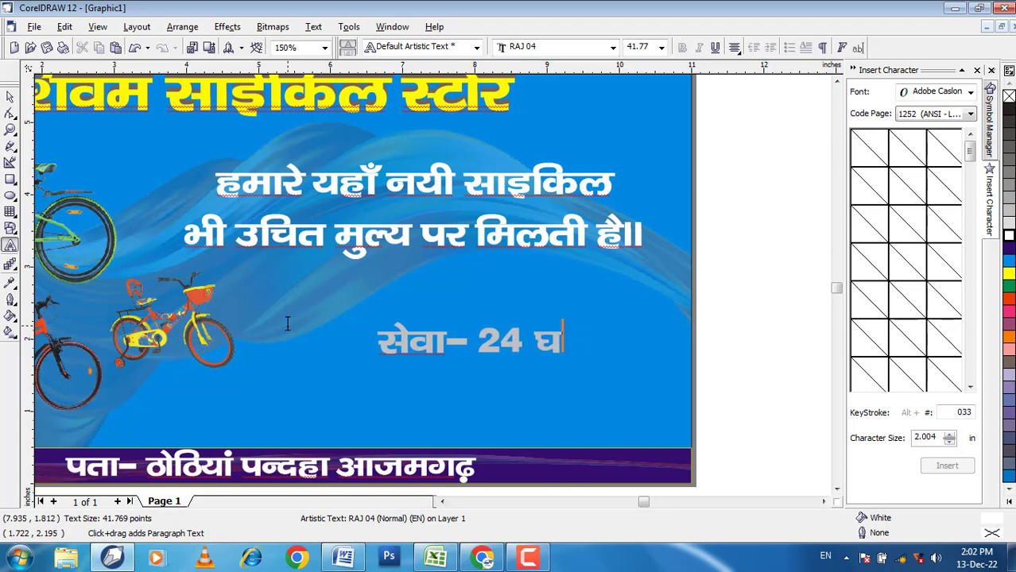
type("<")
key("BackSpace")
type(">")
key("BackSpace")
type(".Vsa")
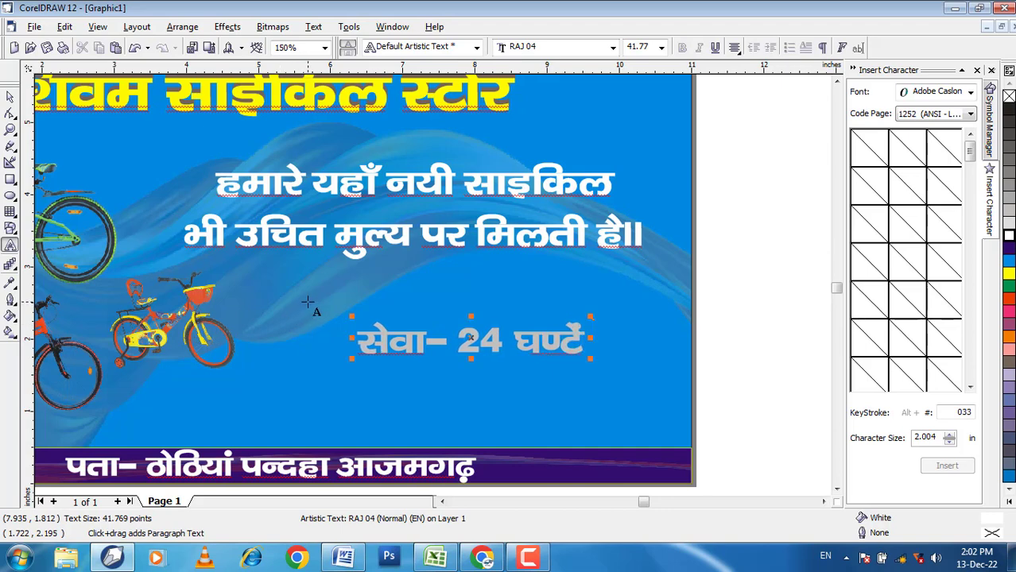
type("n")
Step: Complete the lower text with "उपलब्ध" so the line reads "सेवा- 24 घण्टें उपलब्ध"
key("BackSpace")
type("mi")
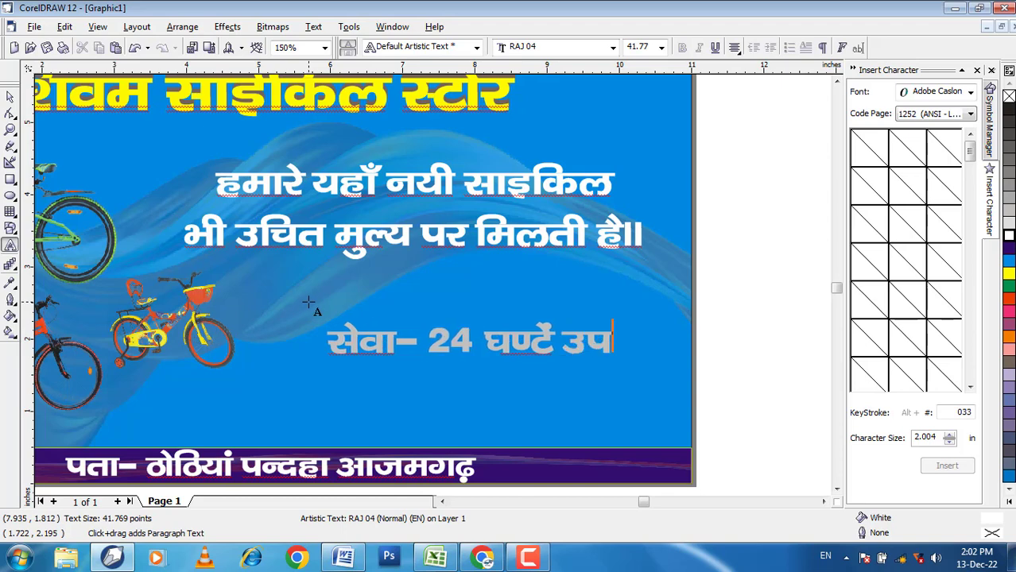
type("yC")
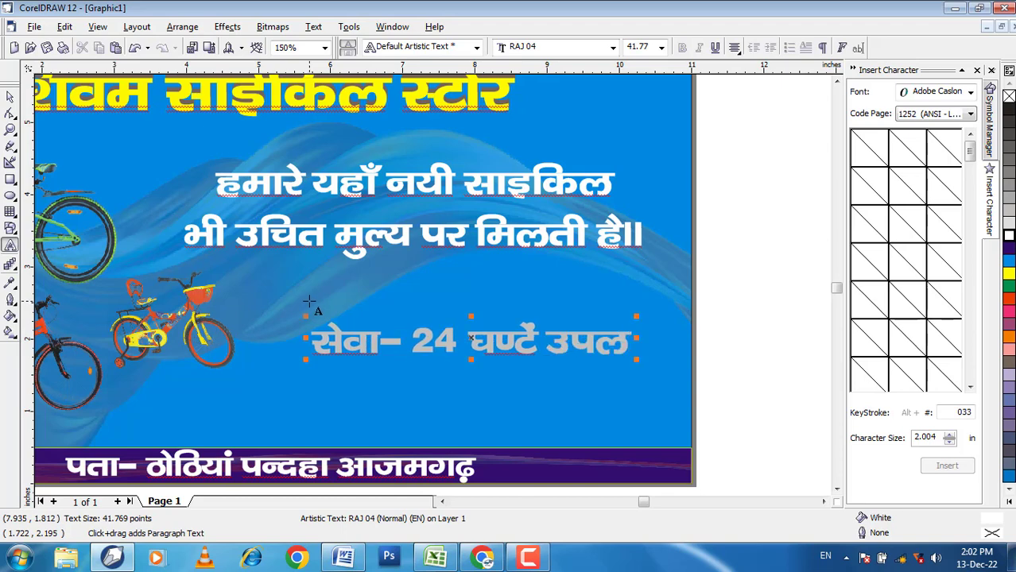
key("BackSpace")
type("C/k")
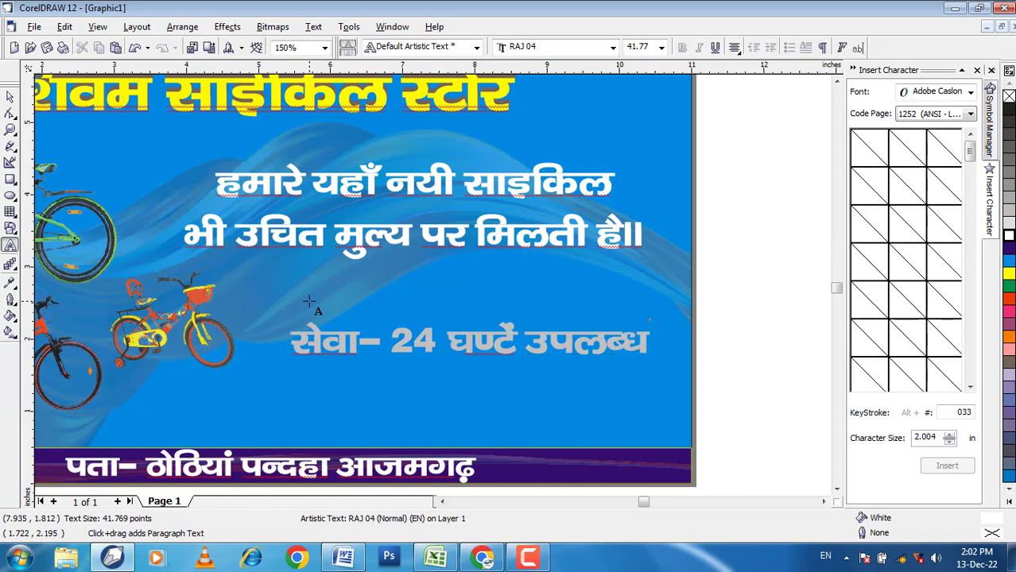
Step: Try a yellow fill on the service line with a slightly offset shadow copy, first in red and finally in blue
left_click(11, 96)
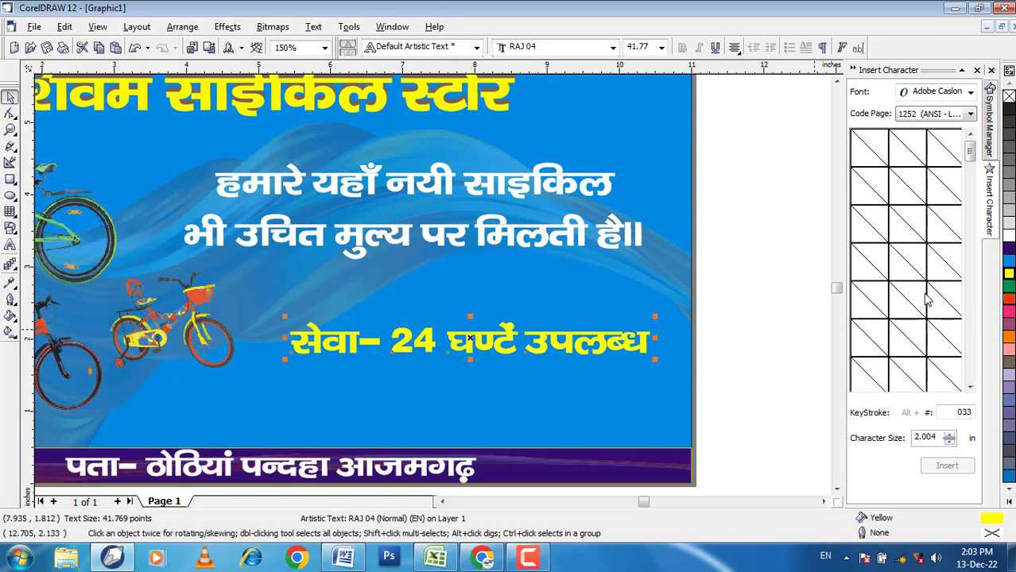
scroll(598, 348, "up", 3)
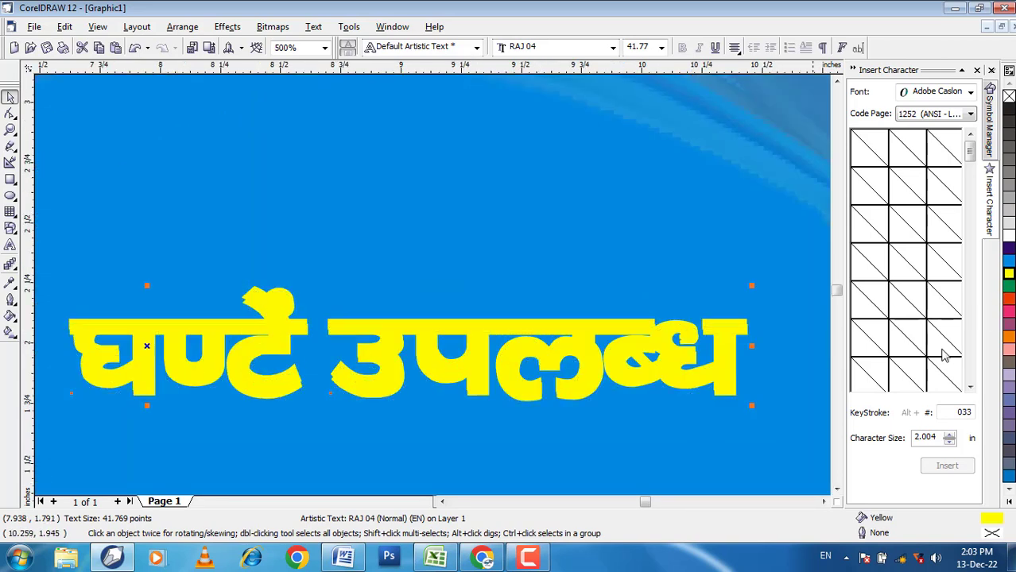
left_click(1008, 299)
scroll(427, 286, "down", 1)
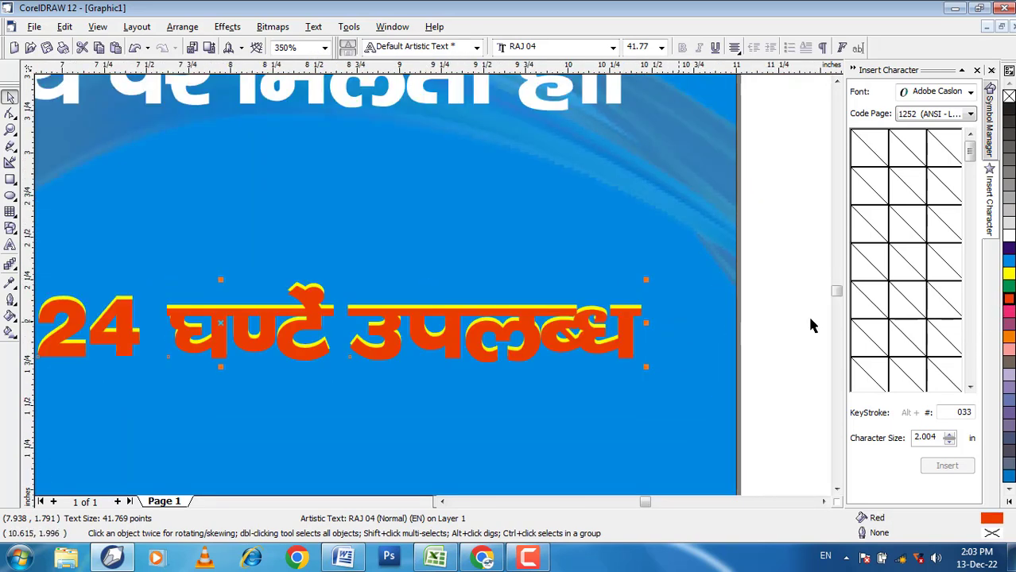
left_click(1008, 262)
left_click(1008, 251)
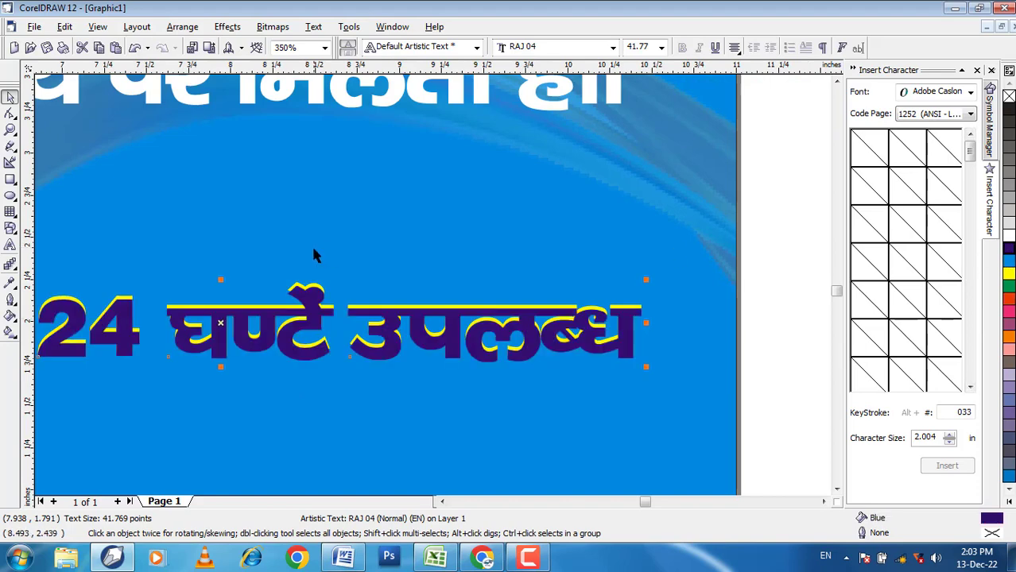
scroll(311, 245, "down", 2)
left_click(620, 326)
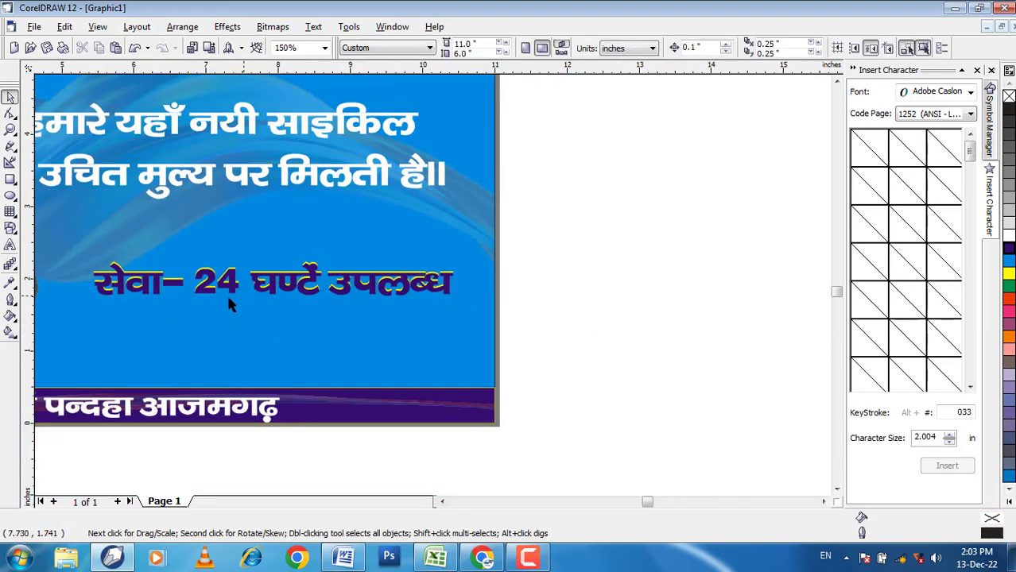
Step: Remove the shadow copy from the service line and restore its white fill
left_click(426, 294)
left_click(1008, 274)
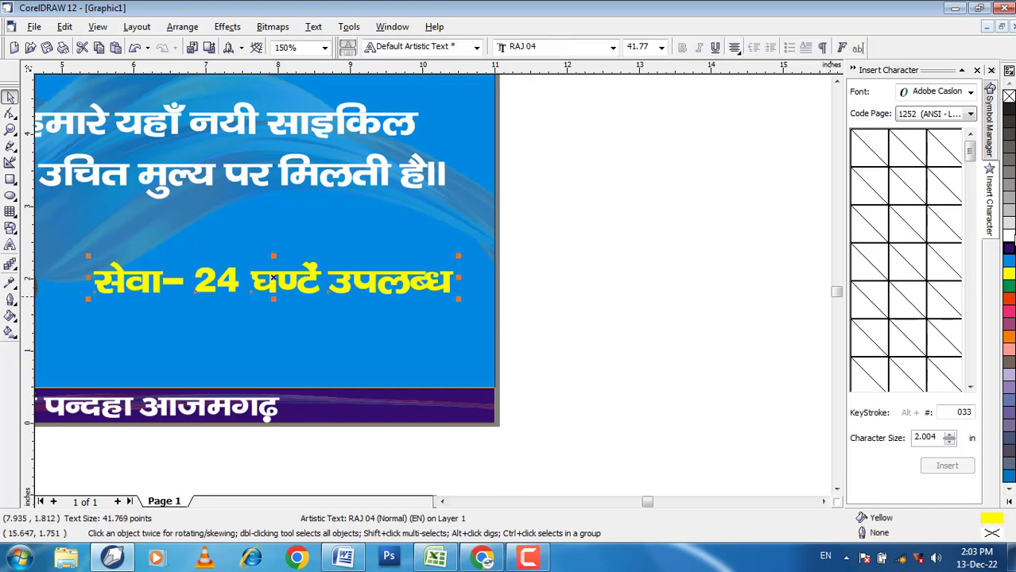
left_click(620, 305)
scroll(620, 305, "down", 1)
scroll(501, 230, "down", 1)
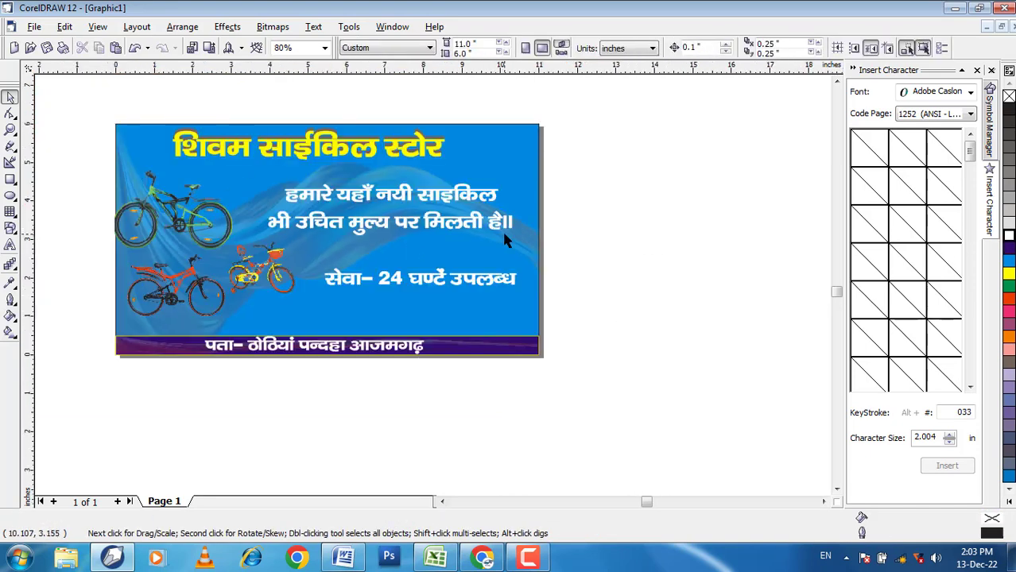
Step: Shift the yellow title together with its shadow slightly to the right
left_click_drag(144, 102, 480, 180)
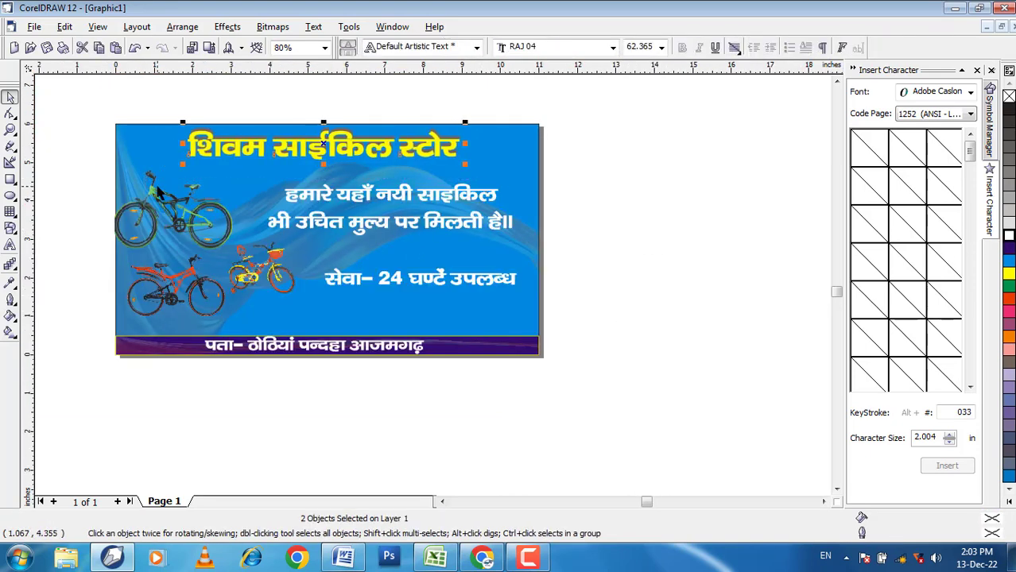
left_click(593, 273)
Step: Reposition the bicycles: green slightly up, large red slightly down, and the small one closer to the large red one
scroll(208, 198, "up", 1)
mouse_move(186, 213)
left_mouse_down()
mouse_move(195, 202)
mouse_move(189, 207)
left_mouse_up()
left_click(163, 288)
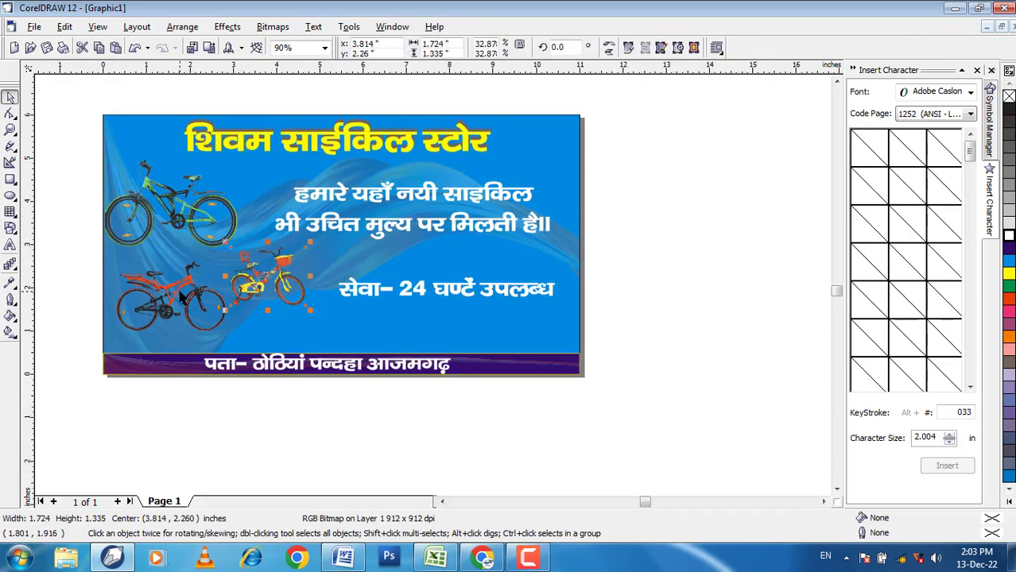
left_click_drag(163, 288, 160, 294)
left_click(266, 279)
left_click_drag(266, 278, 252, 273)
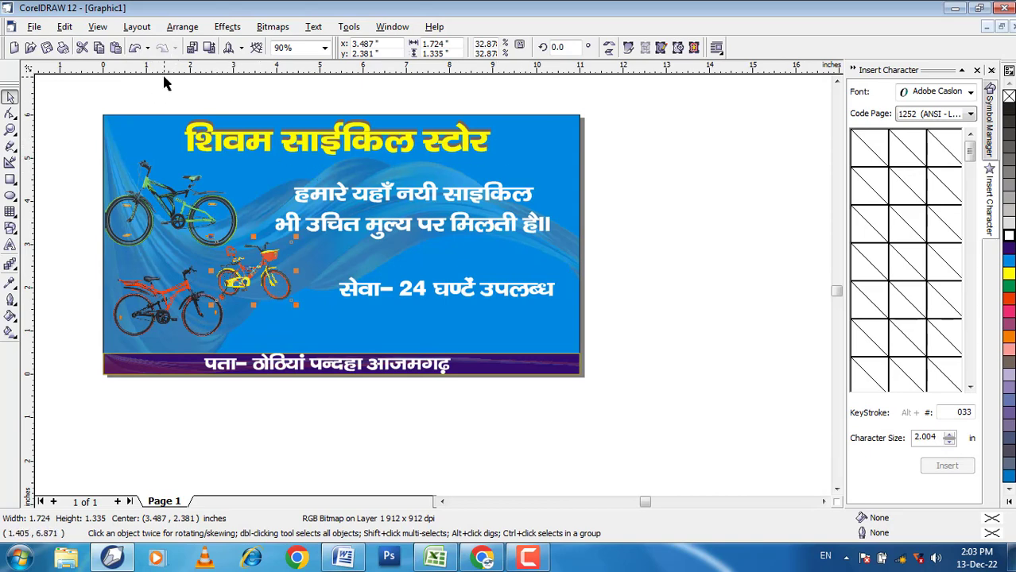
Step: Nudge the yellow title and its shadow a little further right and down
left_click_drag(102, 100, 516, 163)
key("Right")
key("Right")
key("Down")
key("Down")
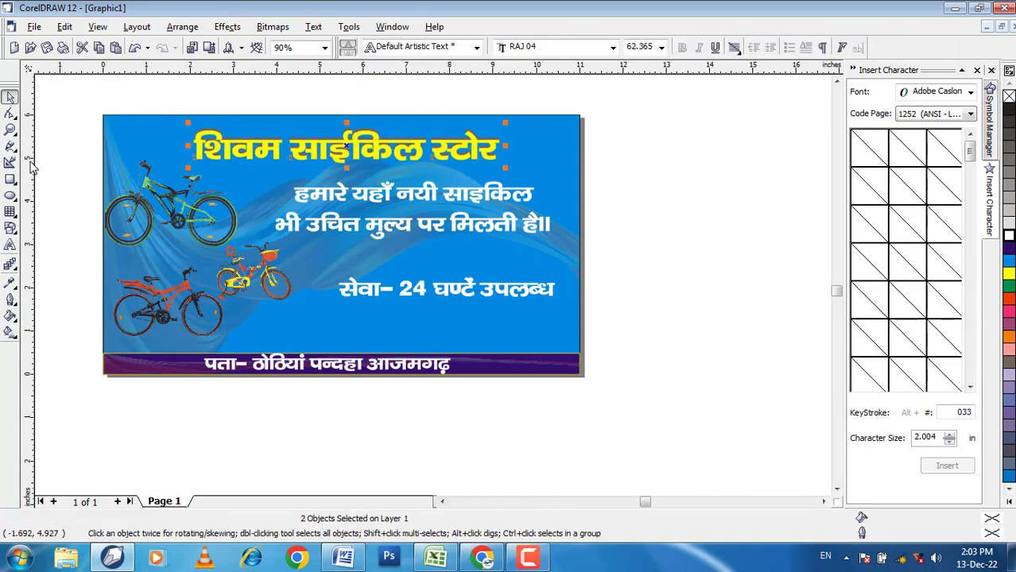
key("Right")
left_click(610, 319)
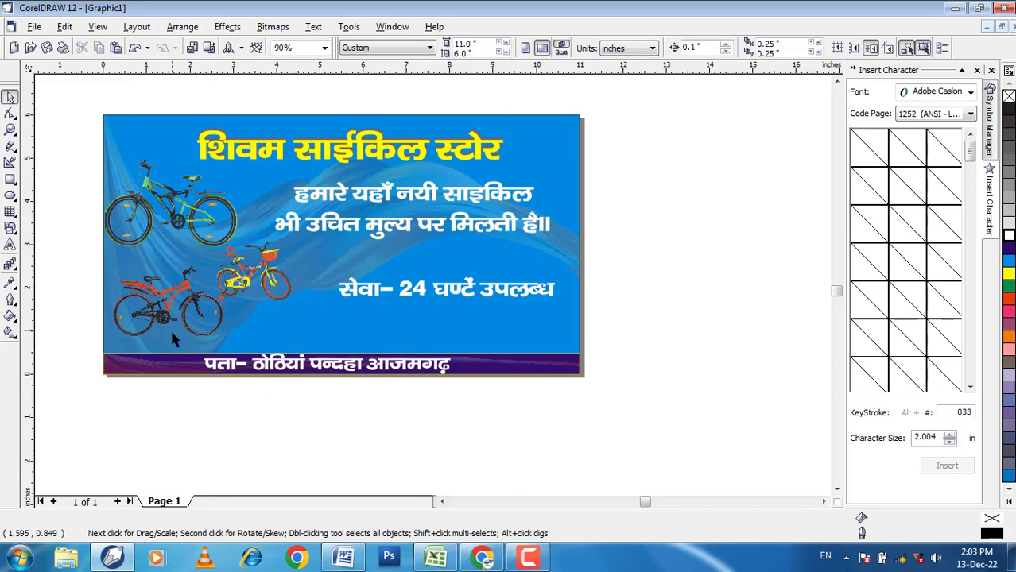
Step: Move the green bicycle slightly right and up, and the large red bicycle slightly up and left
left_click_drag(176, 215, 184, 210)
left_click(181, 303)
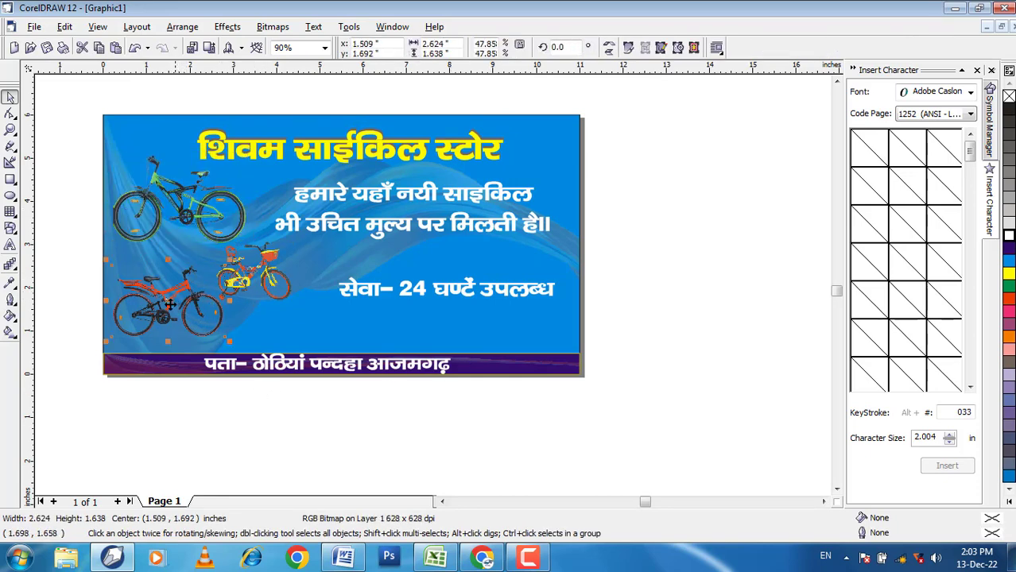
left_click_drag(169, 304, 166, 297)
Step: Scale the small red-and-yellow bicycle down proportionally
left_click(254, 278)
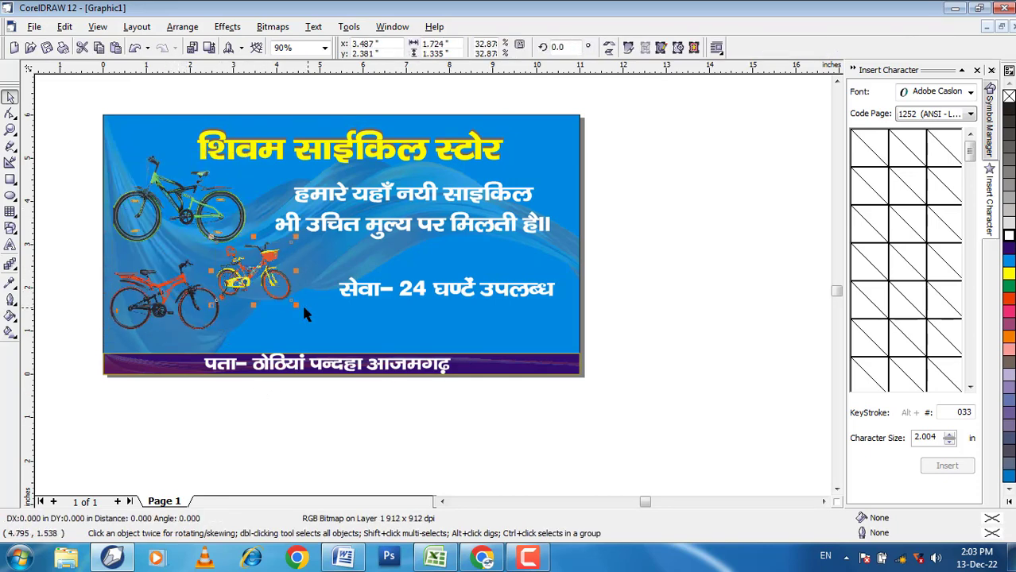
left_click_drag(304, 310, 278, 296)
left_click(652, 332)
Step: Shrink the green bicycle to about 2.80 × 1.84 inches and shift it slightly down
left_click(206, 231)
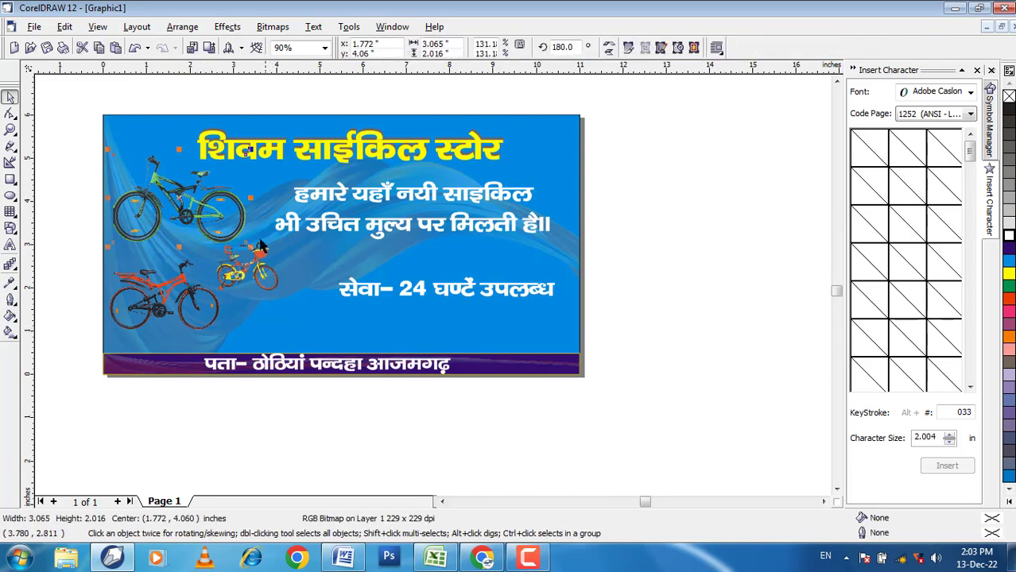
left_click_drag(250, 248, 242, 241)
left_click_drag(191, 199, 189, 206)
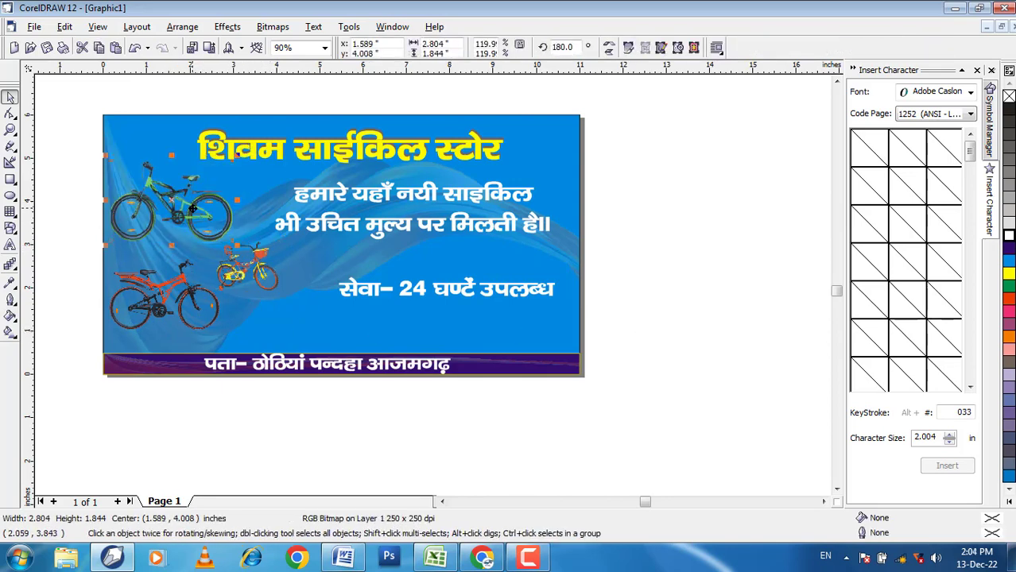
left_click(606, 388)
left_click(10, 246)
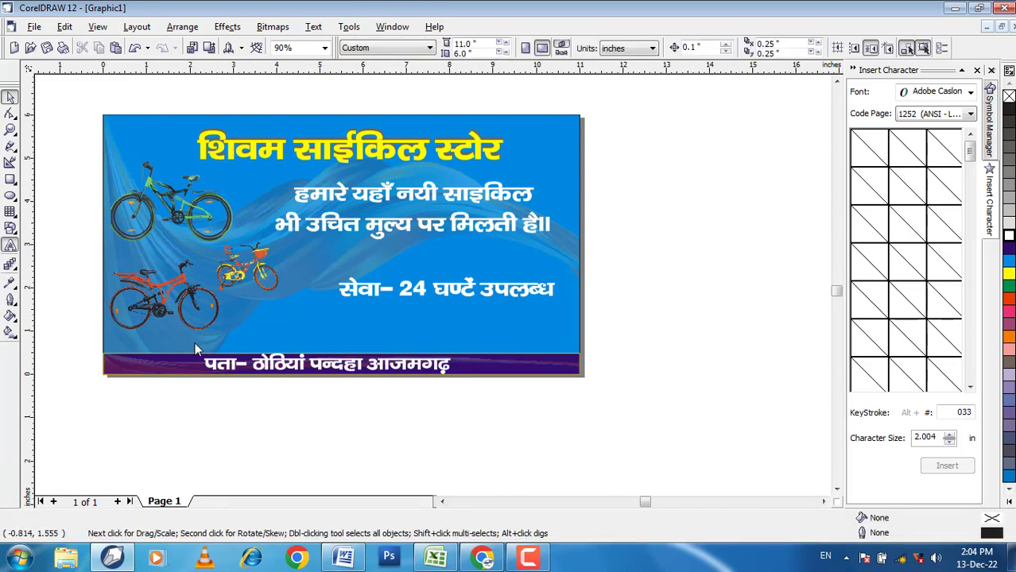
scroll(179, 337, "up", 1)
left_click(113, 366)
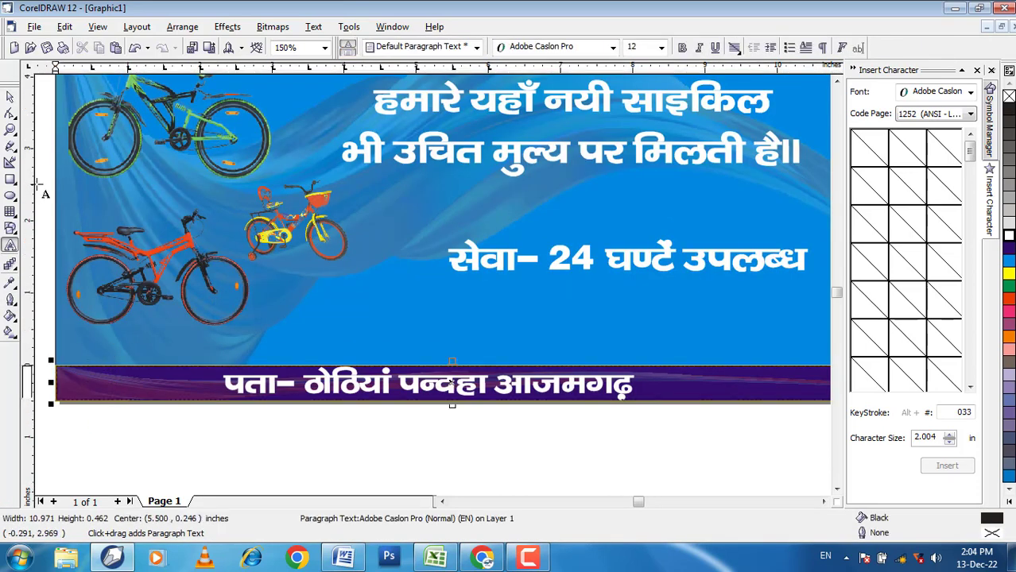
left_click(10, 114)
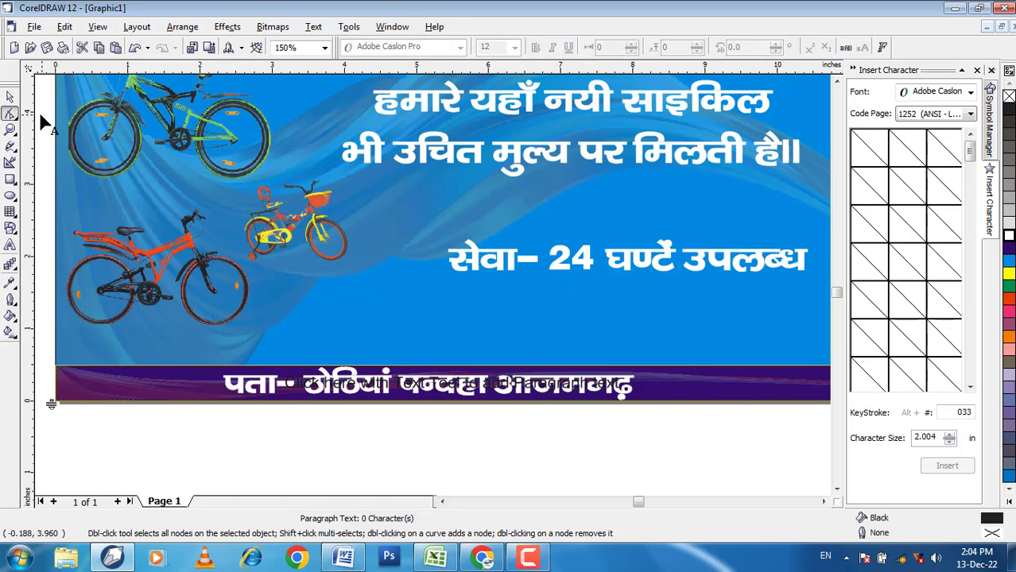
left_click(11, 97)
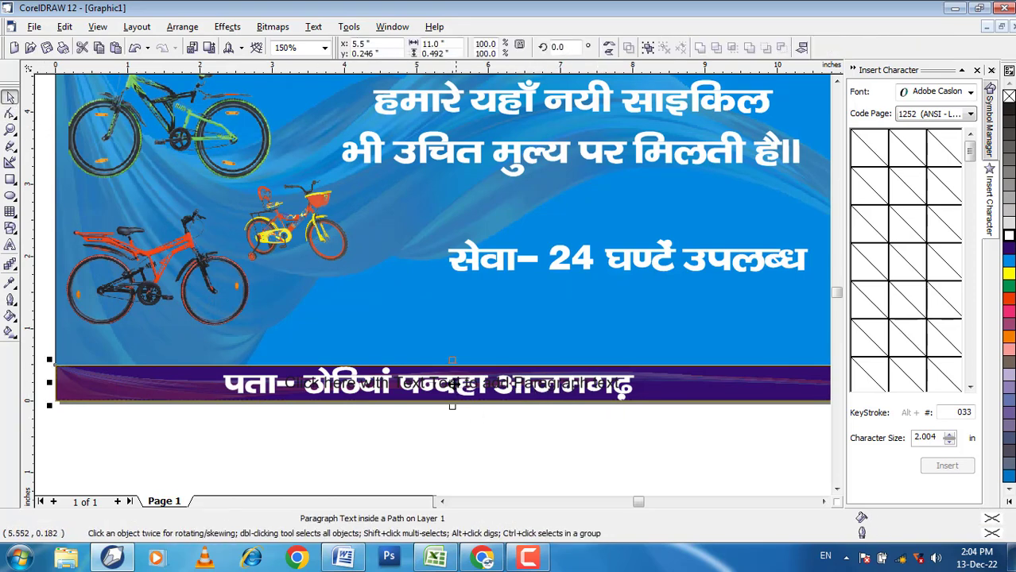
left_click_drag(455, 384, 462, 422)
key("ctrl+z")
key("ctrl+z")
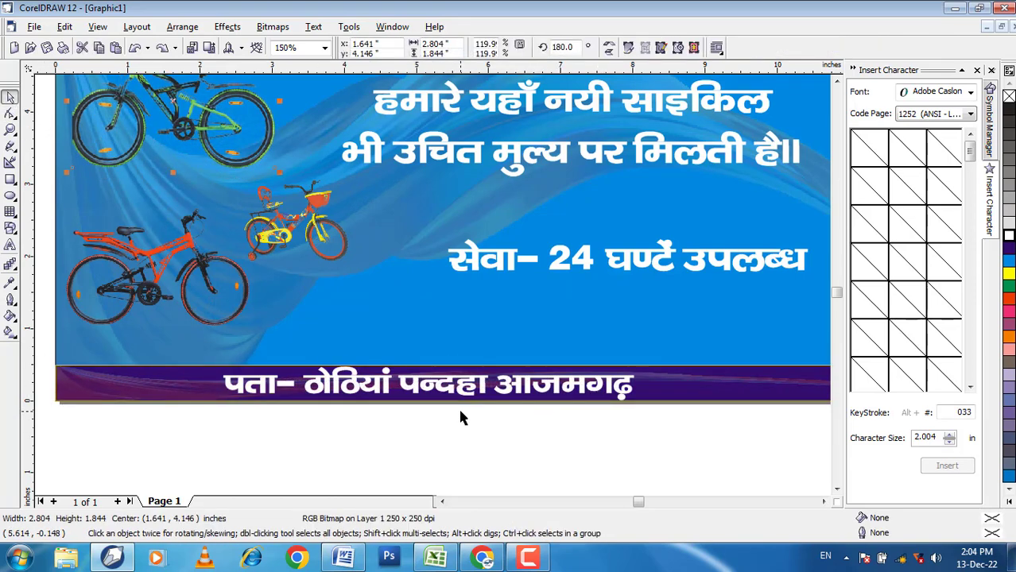
left_click(532, 423)
scroll(528, 414, "down", 1)
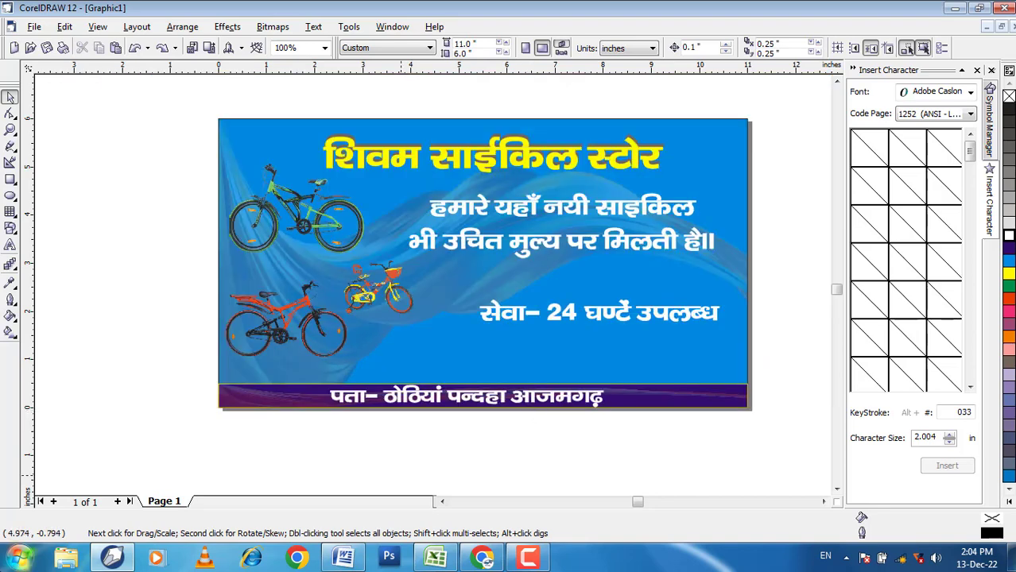
Step: Add an artistic text line in 24 pt RAJ 04 below the red bicycle, with the label प्रो- and the proprietor's name
left_click(10, 245)
scroll(244, 376, "up", 1)
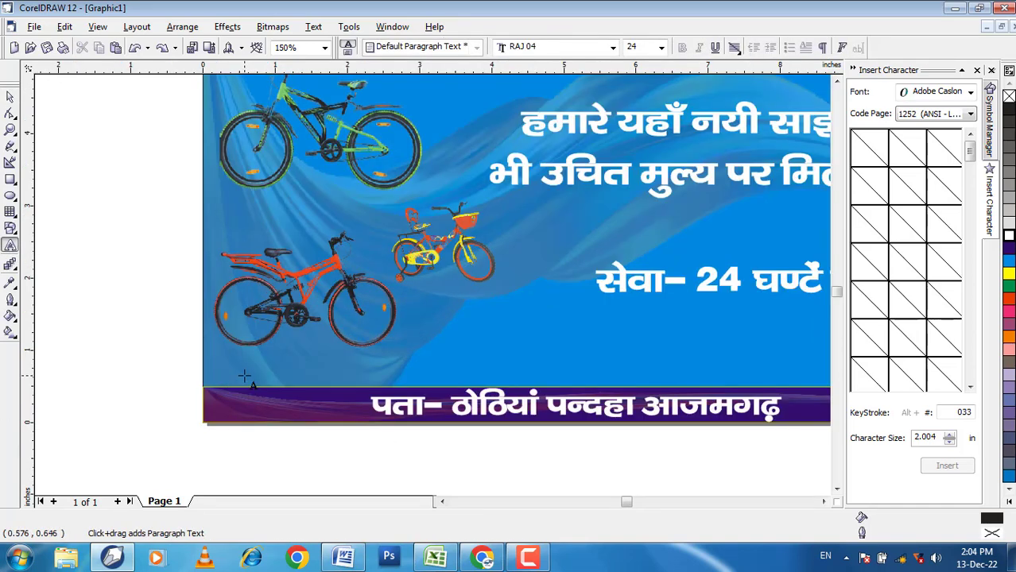
scroll(244, 376, "up", 2)
left_click(251, 369)
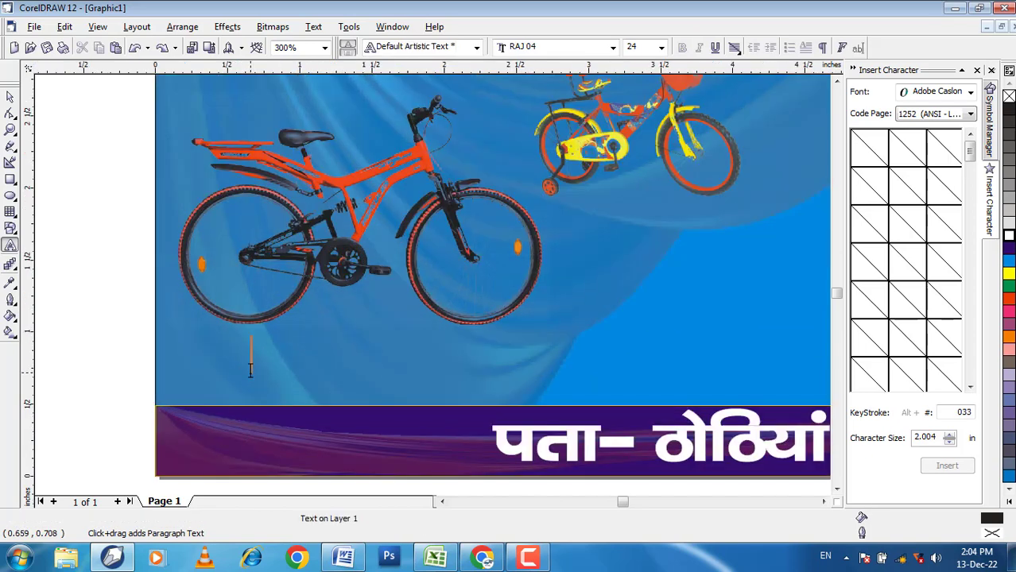
type("प")
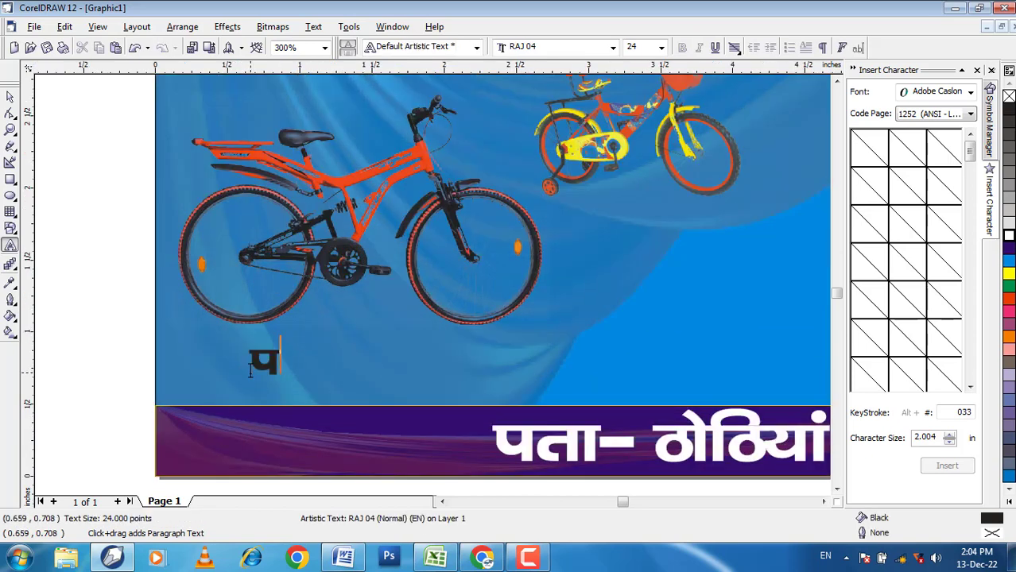
type("ks")
key("BackSpace")
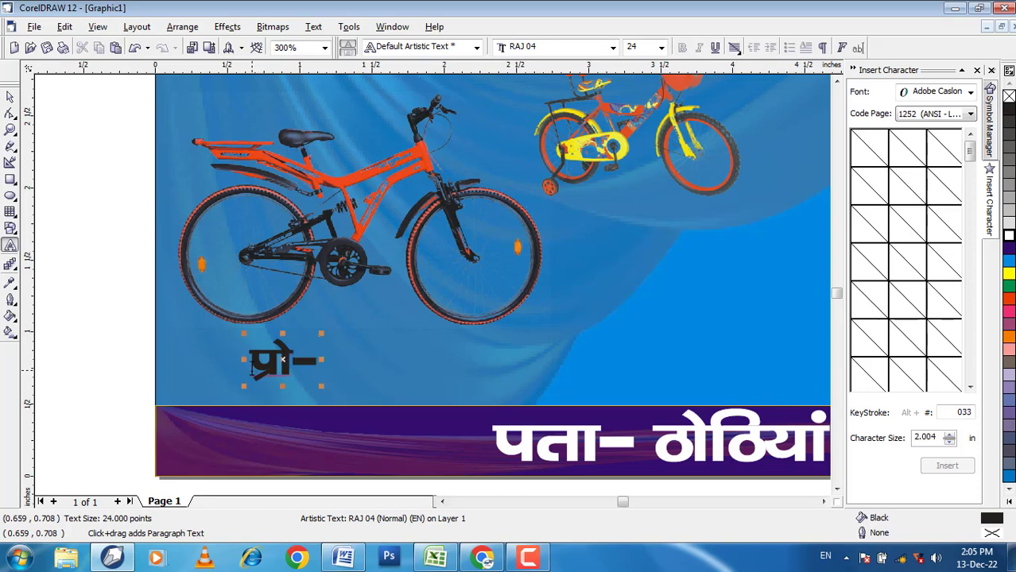
type("&f;")
key("BackSpace")
type("'")
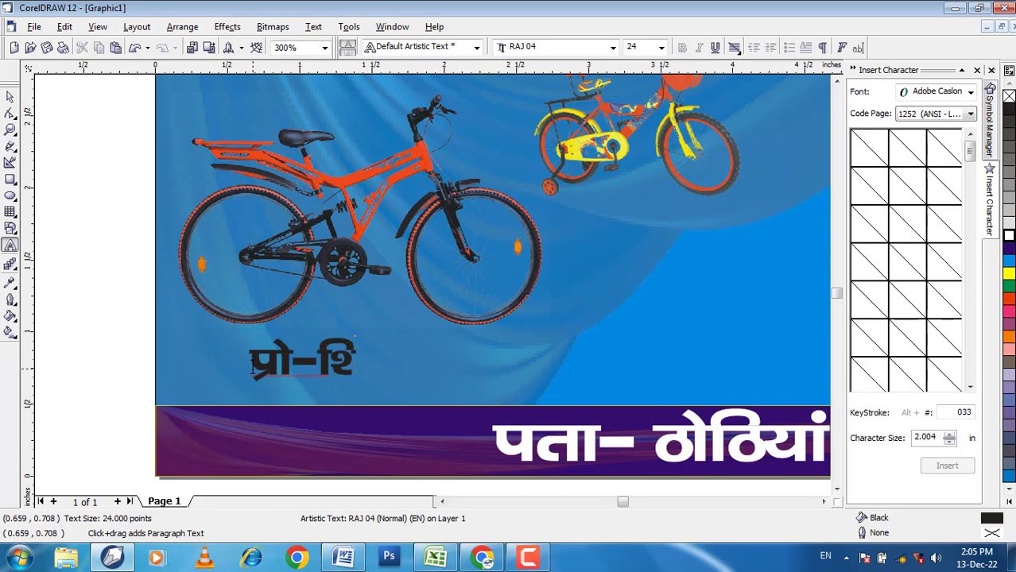
type("oe")
key("ctrl+space")
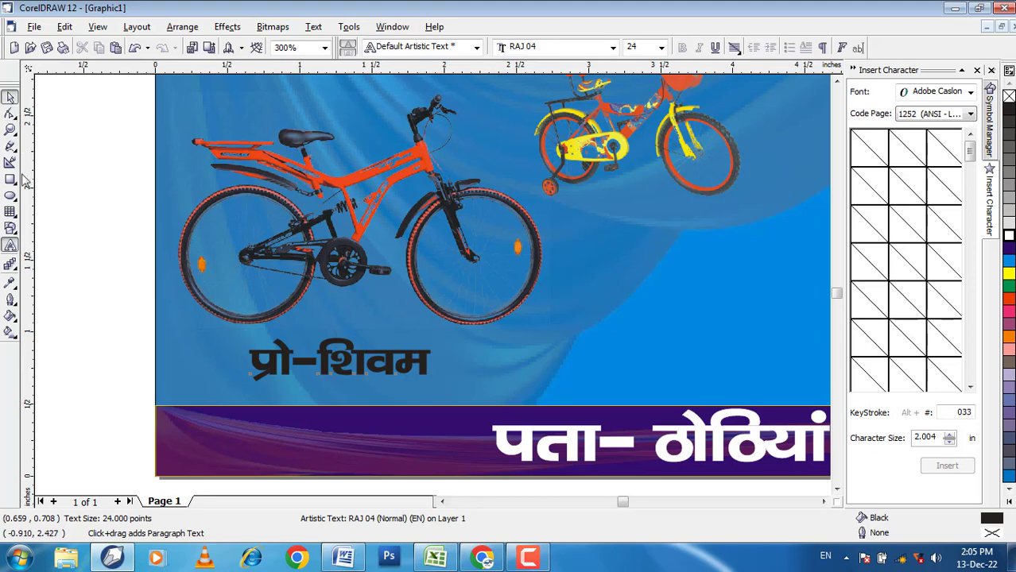
Step: Move the proprietor line from below the red bicycle to the banner's upper-left corner
left_click(131, 330)
left_click(430, 374)
left_click_drag(368, 357, 338, 372)
left_click(90, 345)
scroll(151, 349, "down", 4)
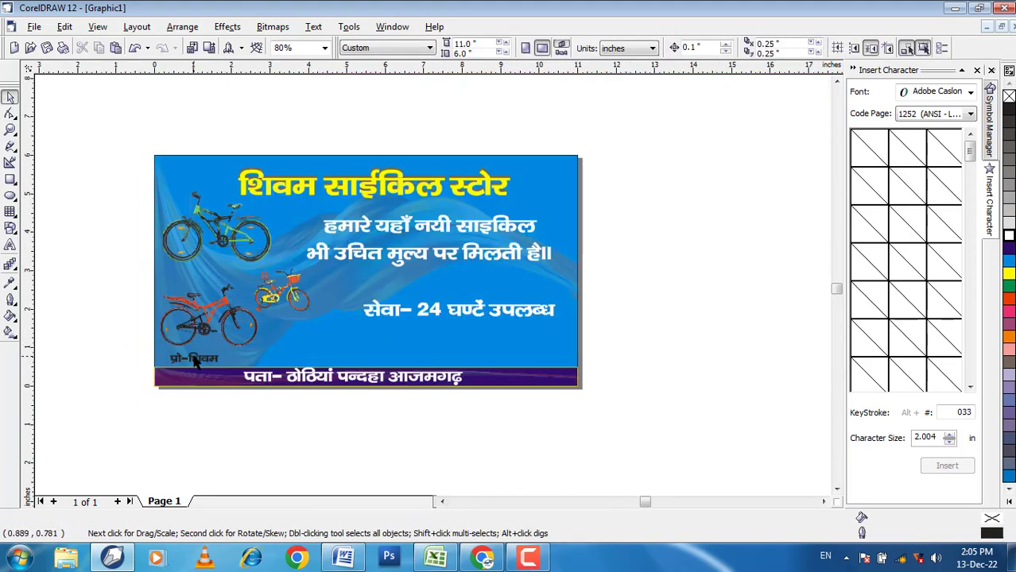
left_click(210, 359)
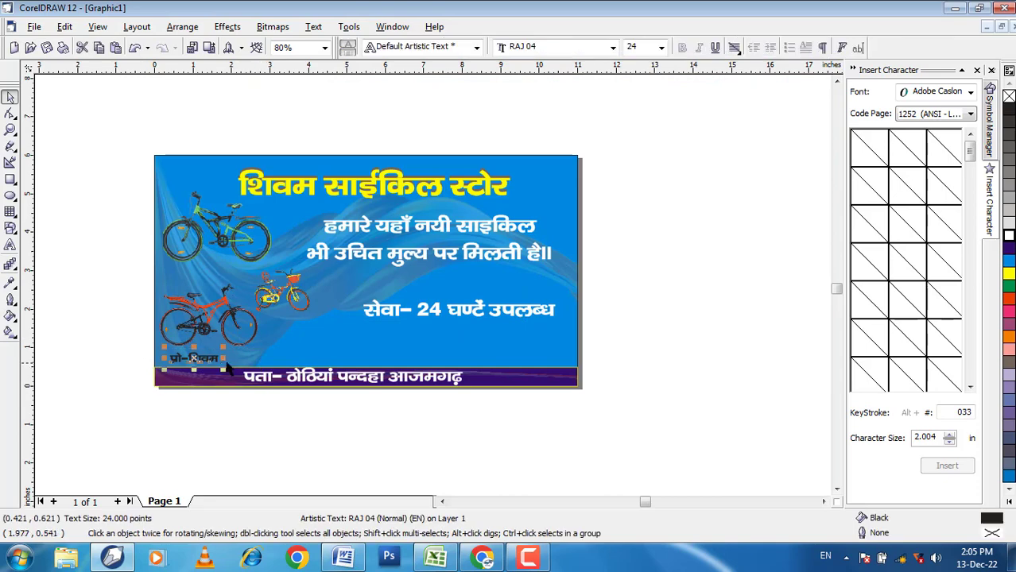
Step: Enlarge the proprietor line to about 35 pt and fill it with white
left_click_drag(209, 172, 248, 185)
left_click(113, 128)
scroll(113, 128, "up", 1)
left_click(191, 164)
left_click(249, 186)
left_click(221, 171)
left_click(1009, 236)
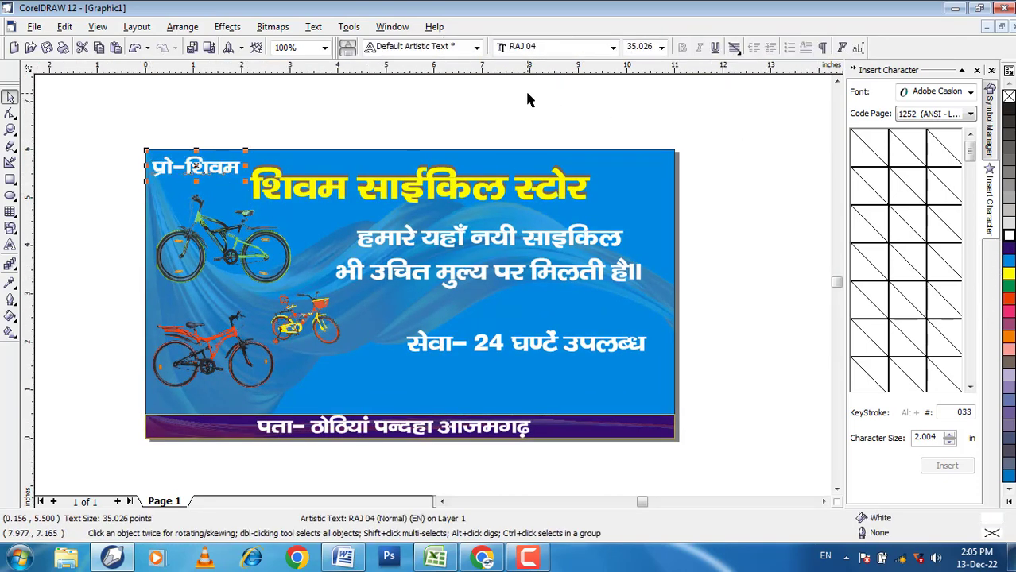
left_click(529, 94)
Step: Place a copy of the proprietor line near the banner's upper-right corner
left_click(203, 169)
left_click_drag(203, 169, 578, 166)
right_click(578, 166)
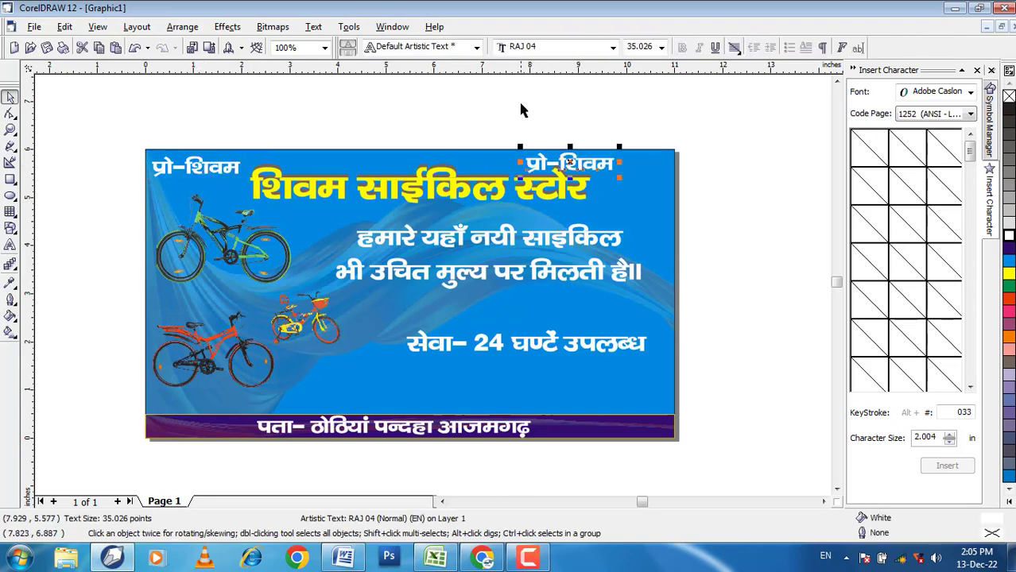
left_click(522, 105)
Step: Replace the copied line's text with the label मो- followed by the shop's mobile number
scroll(621, 150, "up", 4)
left_click(550, 185)
left_click(10, 247)
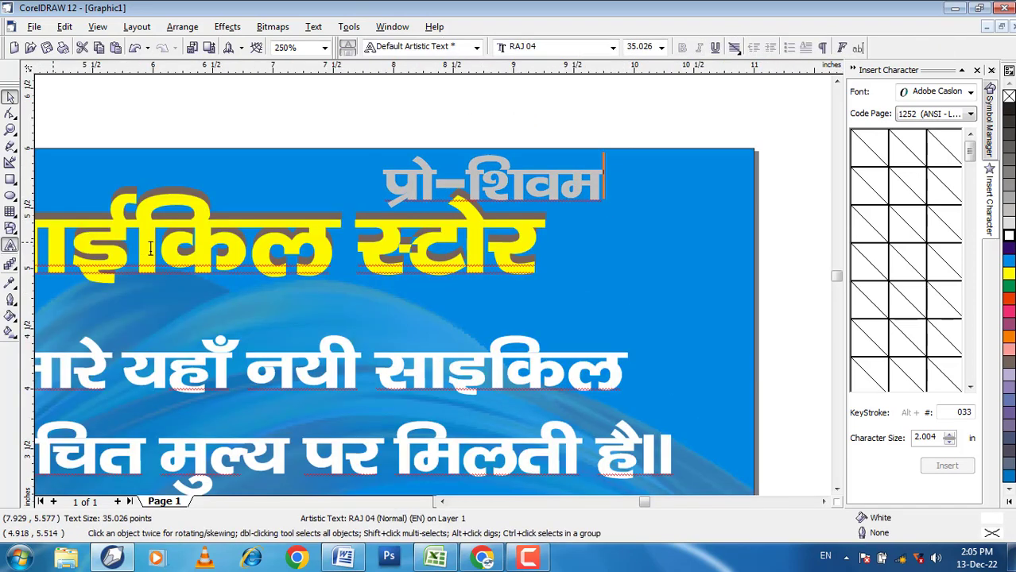
key("BackSpace")
key("BackSpace")
key("BackSpace")
key("BackSpace")
key("BackSpace")
key("BackSpace")
key("BackSpace")
key("BackSpace")
key("BackSpace")
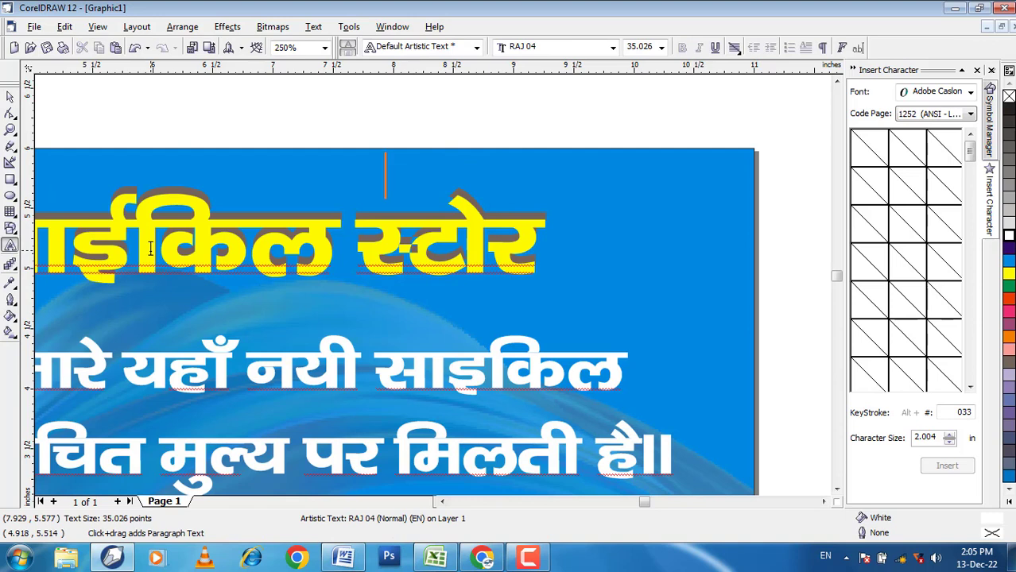
type("मो")
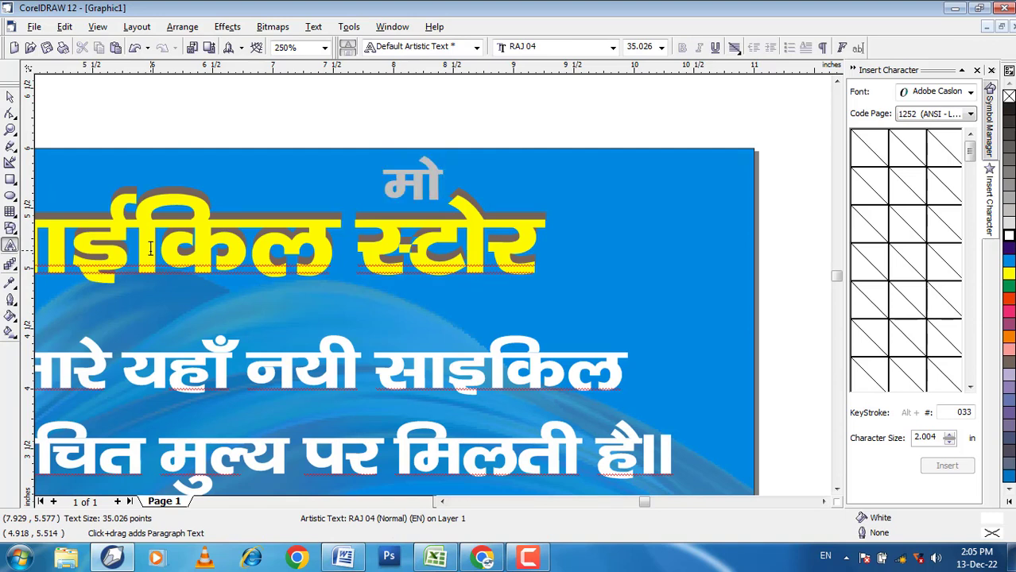
type("-")
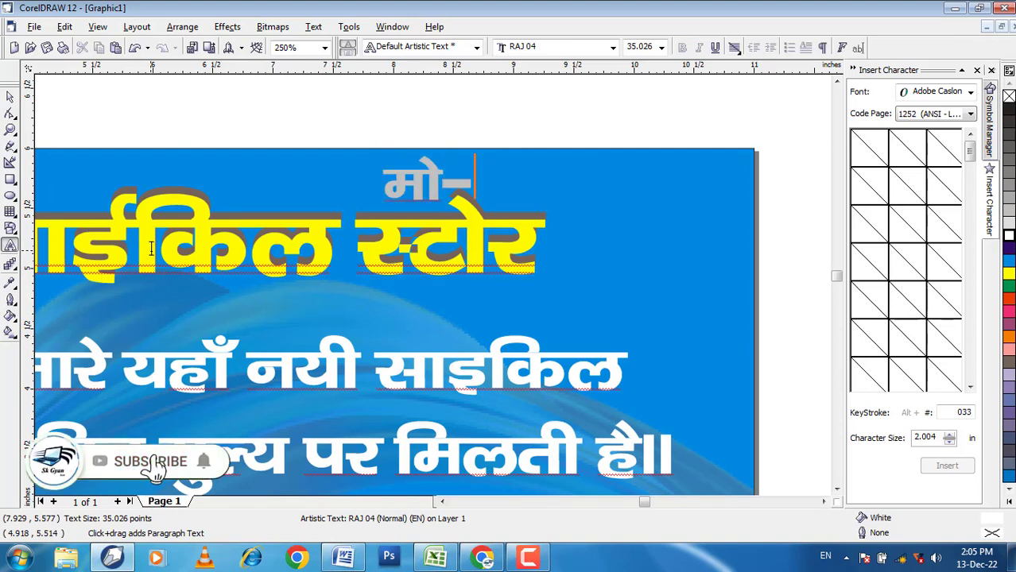
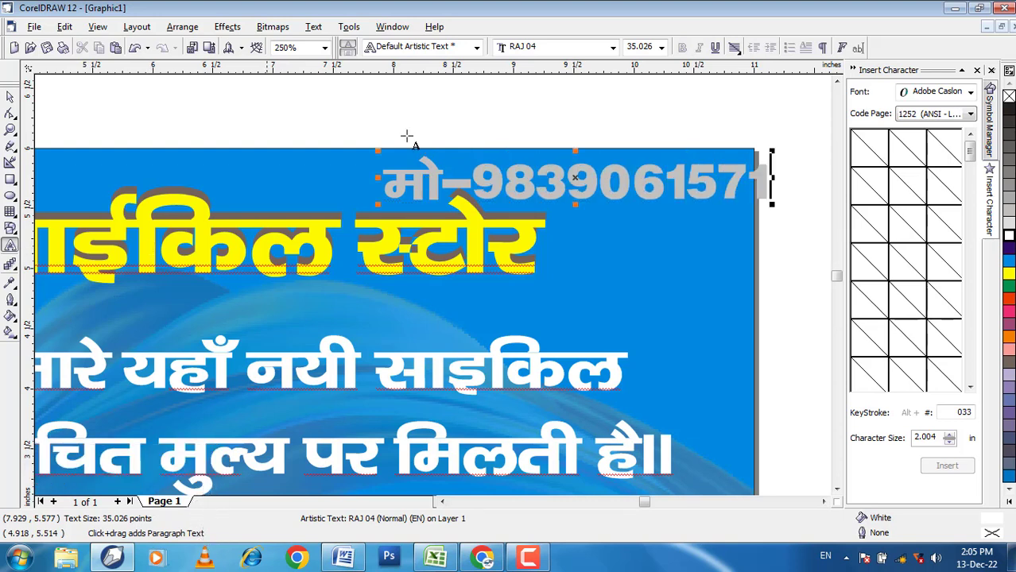
Step: Shrink the mobile-number line to about 32.6 pt and fit it inside the banner's upper-right corner
left_click(10, 96)
left_click_drag(773, 206, 747, 202)
left_click_drag(601, 190, 603, 187)
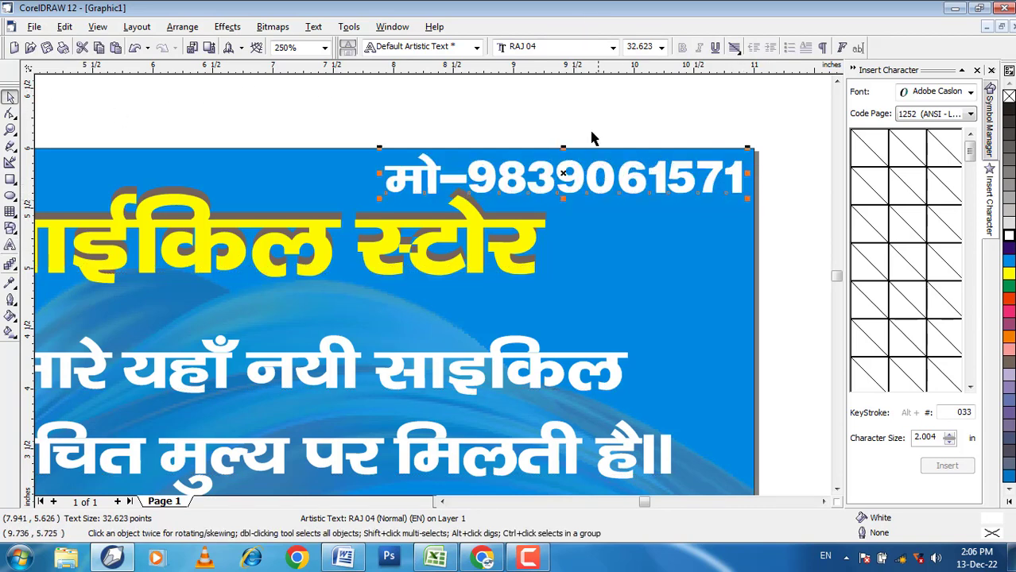
left_click(590, 110)
Step: Move the two-line Hindi text about new bicycles slightly down
scroll(592, 111, "down", 2)
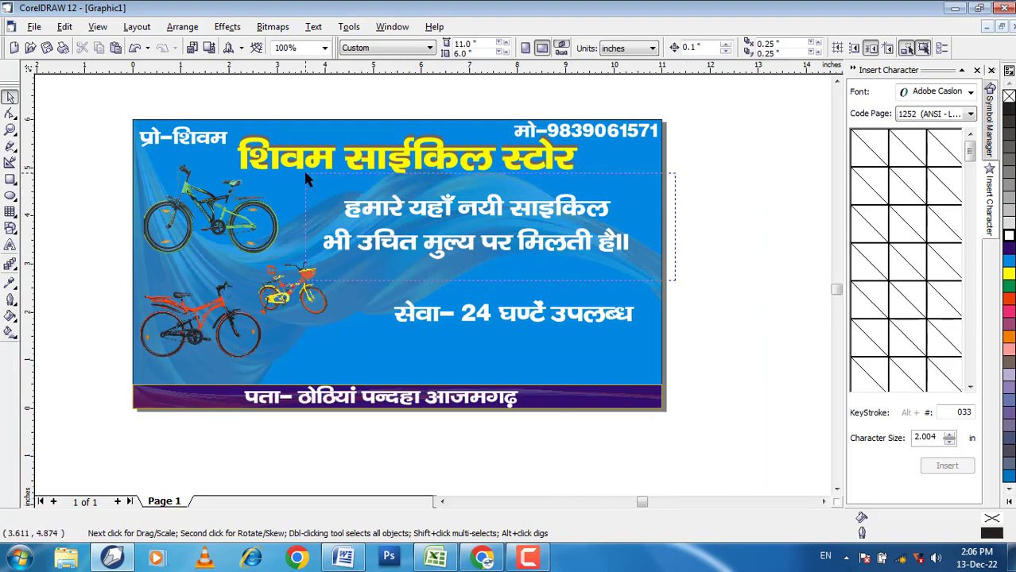
mouse_move(468, 248)
left_mouse_down()
mouse_move(457, 244)
mouse_move(459, 254)
left_mouse_up()
left_click(748, 285)
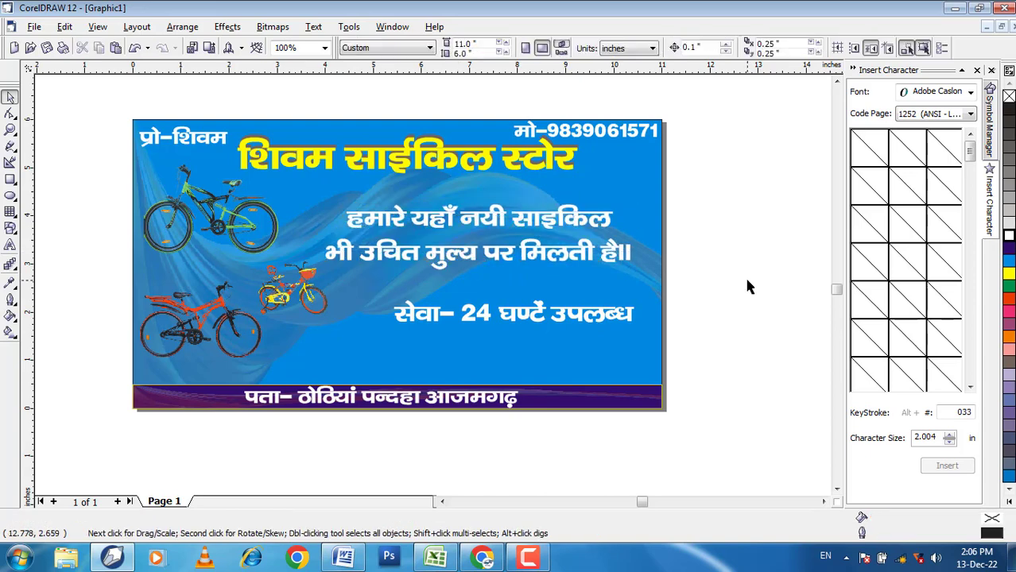
Step: Try white, grey, cyan and blue fills on the banner's background rectangle and settle on Turquoise
left_click(646, 285)
left_click(1009, 233)
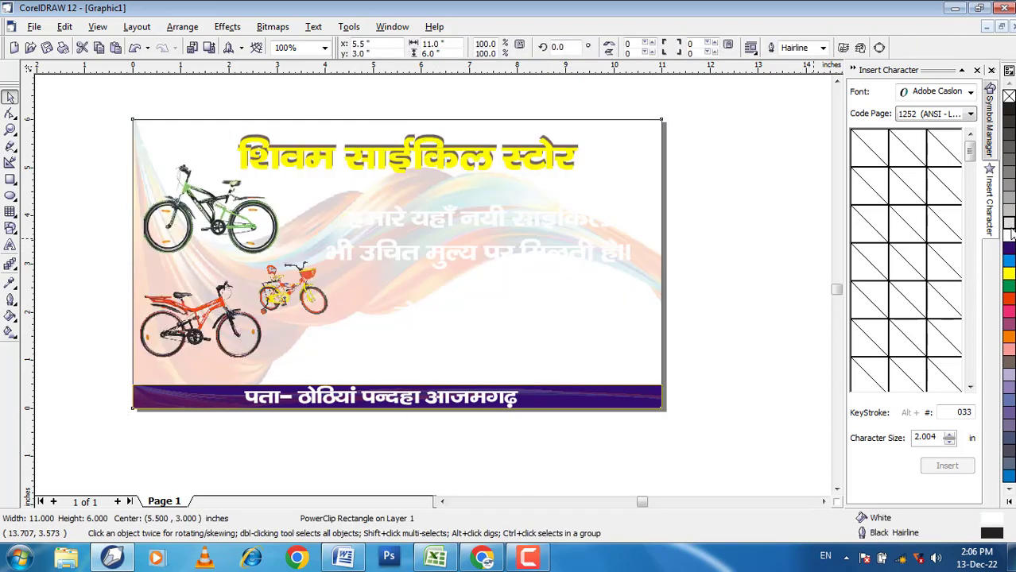
left_click(1009, 216)
left_click(1010, 203)
left_click(1012, 187)
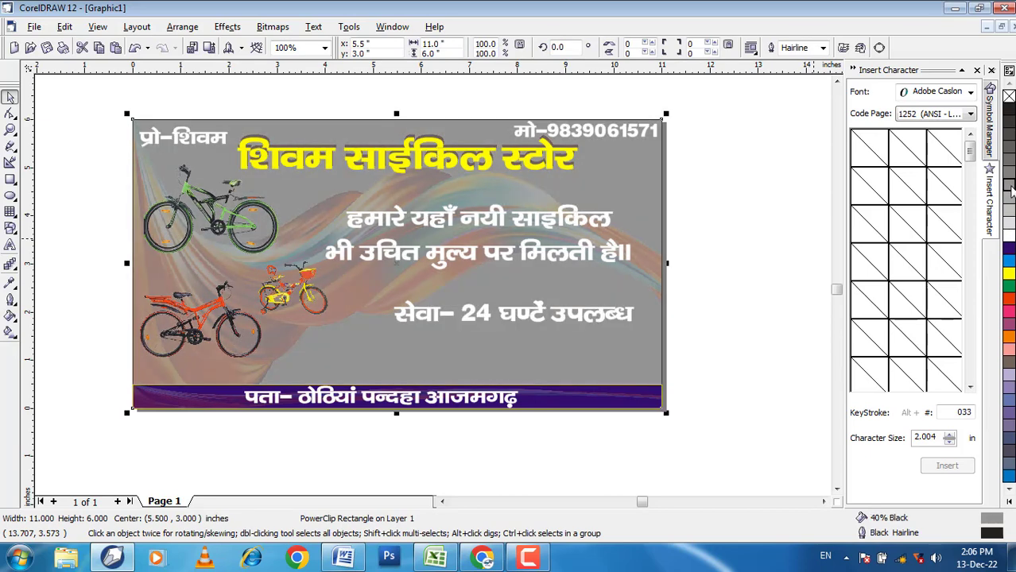
left_click(1009, 336)
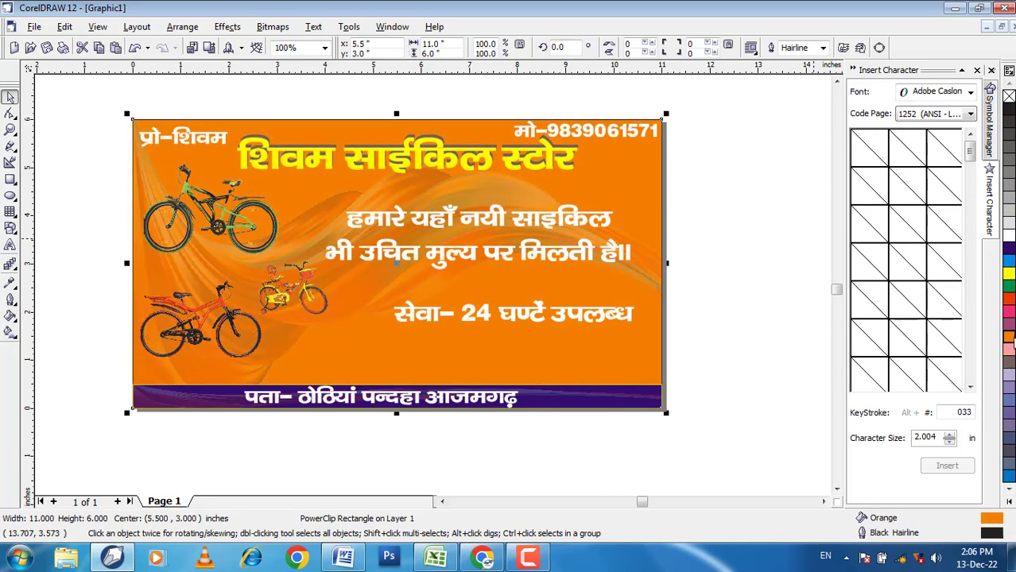
left_click(1009, 262)
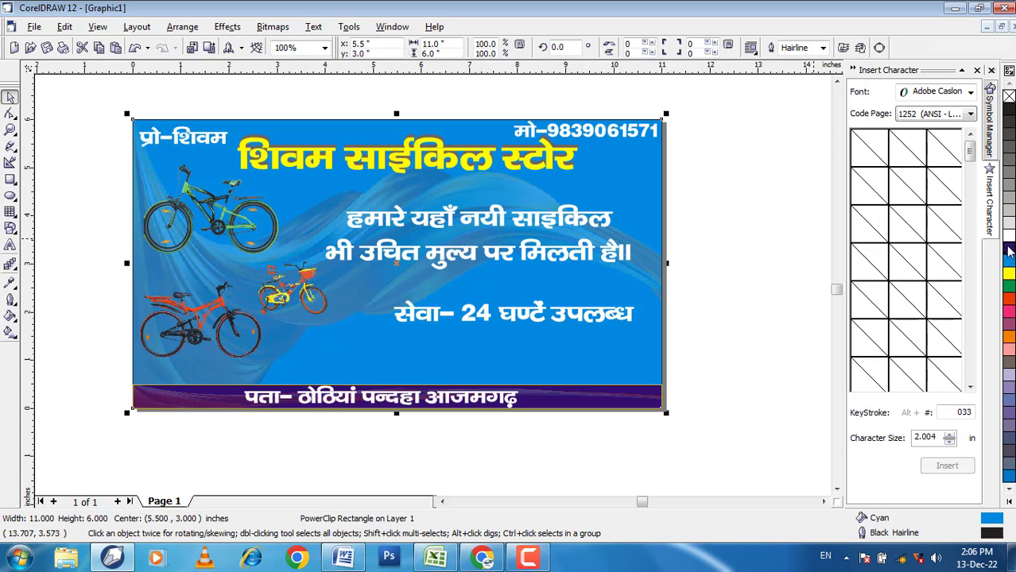
left_click(1009, 250)
left_click(1010, 502)
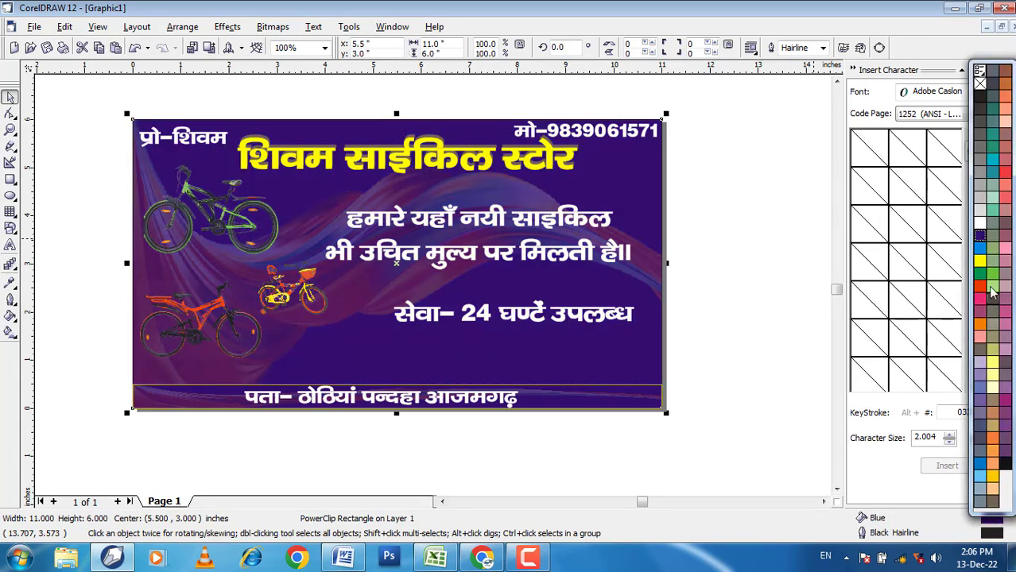
left_click(991, 162)
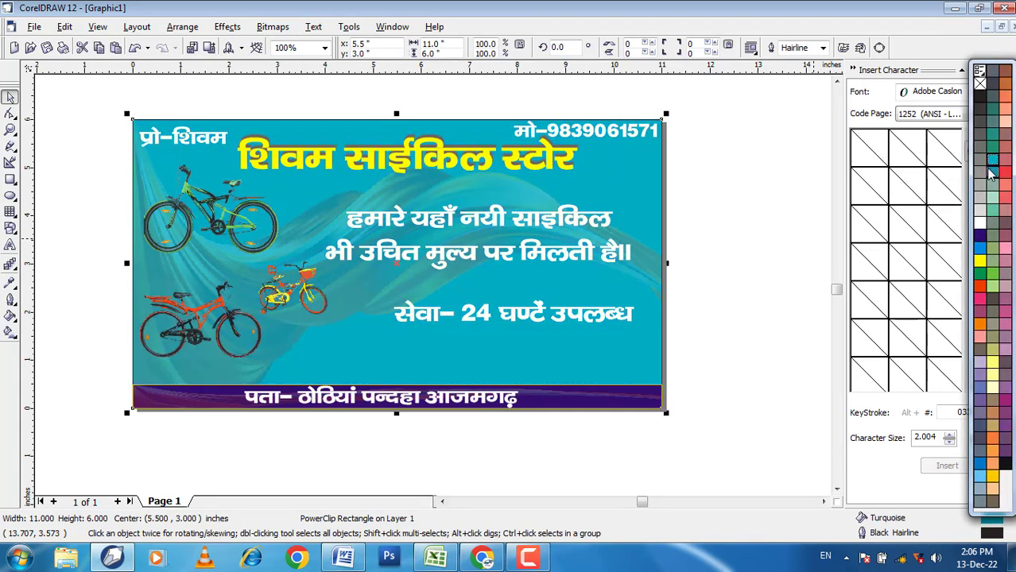
Step: Move the yellow title with its shadow slightly down, and nudge the mobile-number line slightly left and down
left_click_drag(230, 104, 578, 184)
left_click_drag(487, 168, 484, 178)
left_click(609, 135)
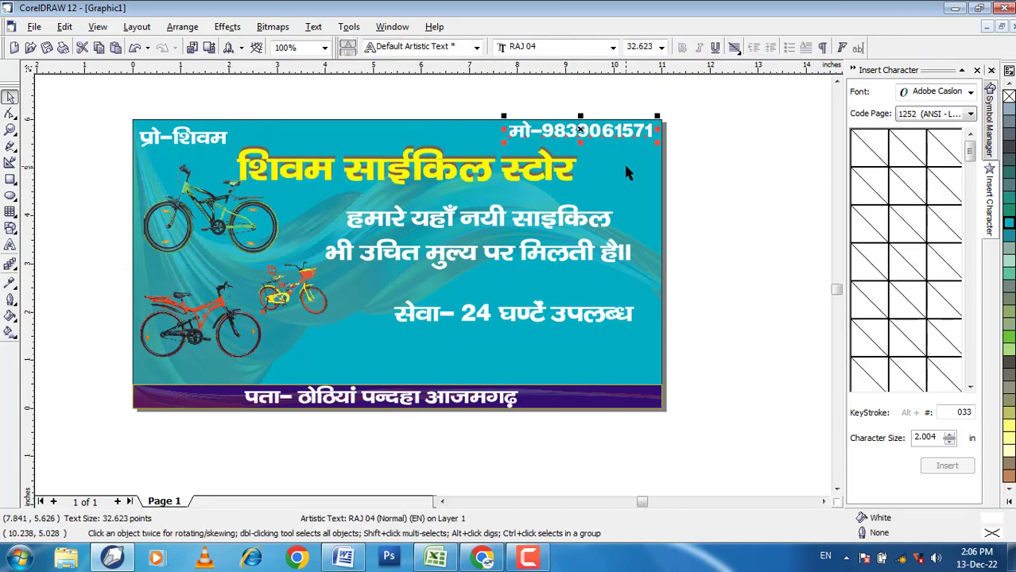
key("Down")
left_click(695, 191)
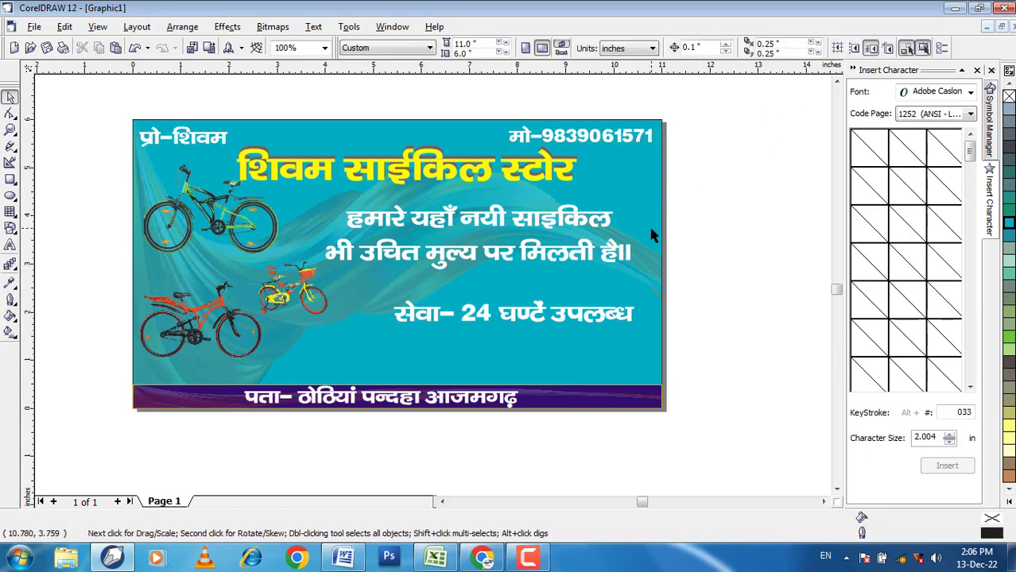
Step: Move the सेवा- 24 घण्टें उपलब्ध line about 0.36 inch down
scroll(643, 312, "up", 3)
left_click(530, 327)
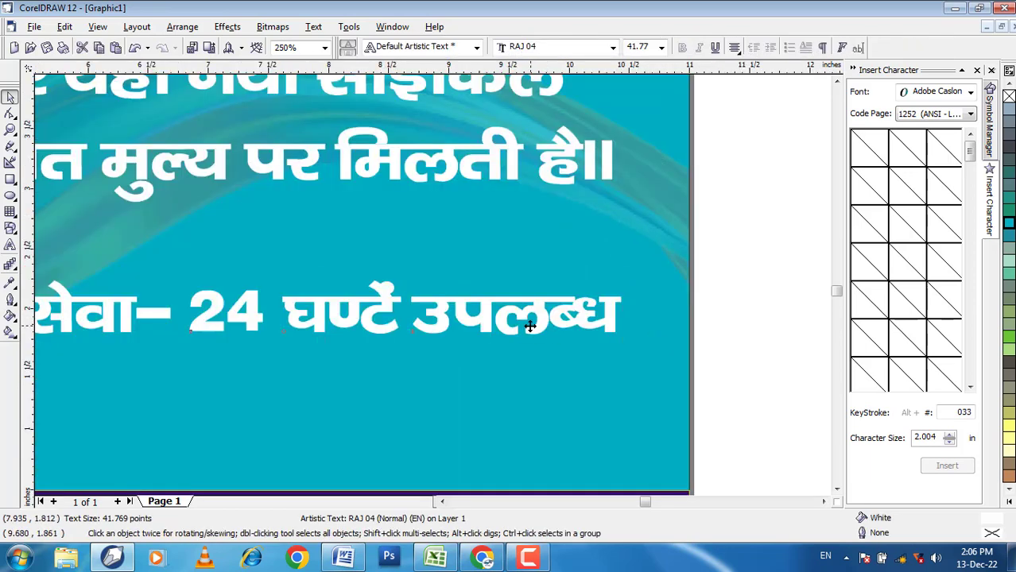
left_click_drag(529, 327, 539, 370)
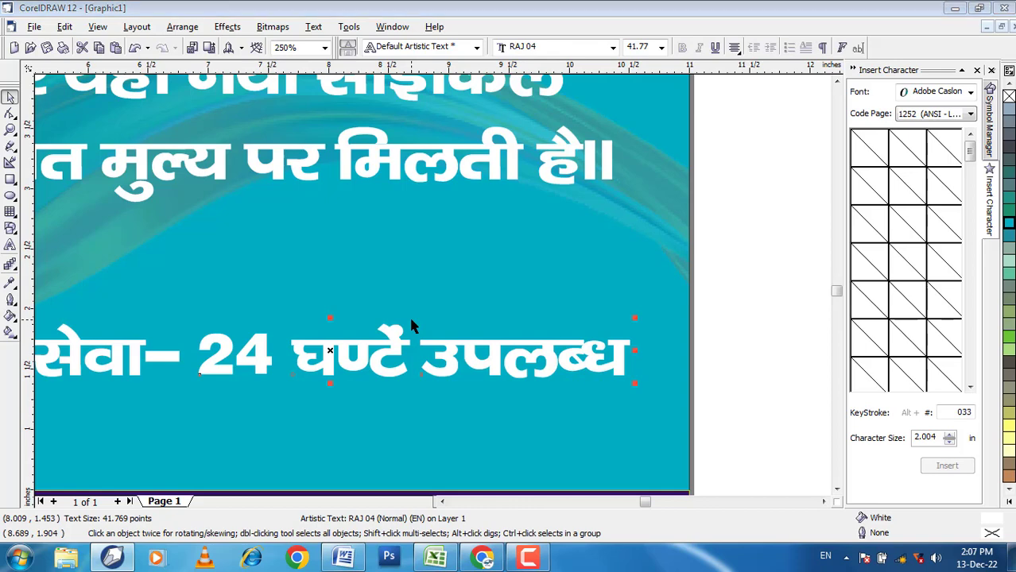
Step: Give the 24-hour service line a black 2 pt outline placed behind the fill and scaled with the image
key("F11")
key("Escape")
key("F12")
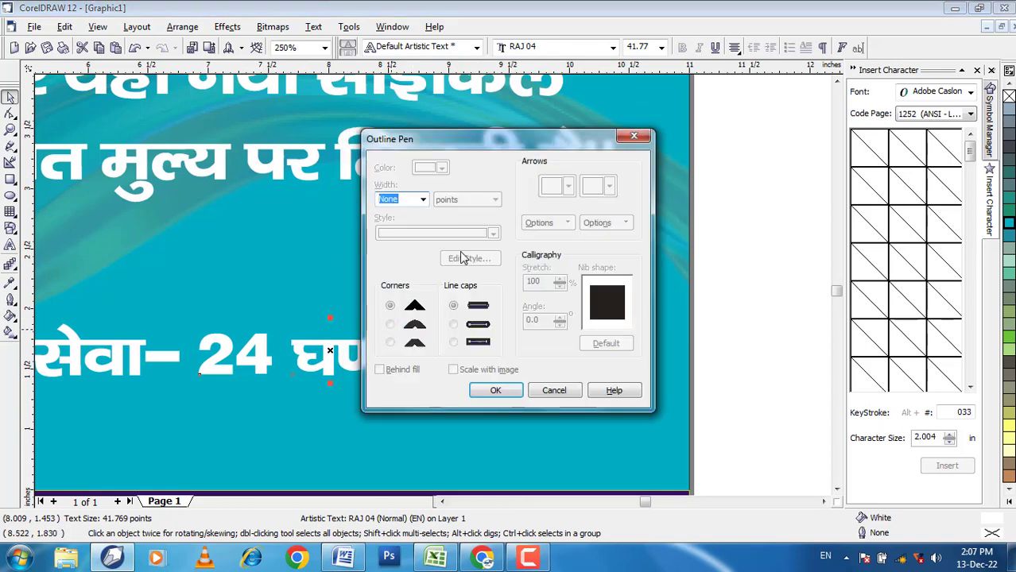
left_click(423, 200)
left_click(401, 254)
left_click(380, 370)
left_click(453, 370)
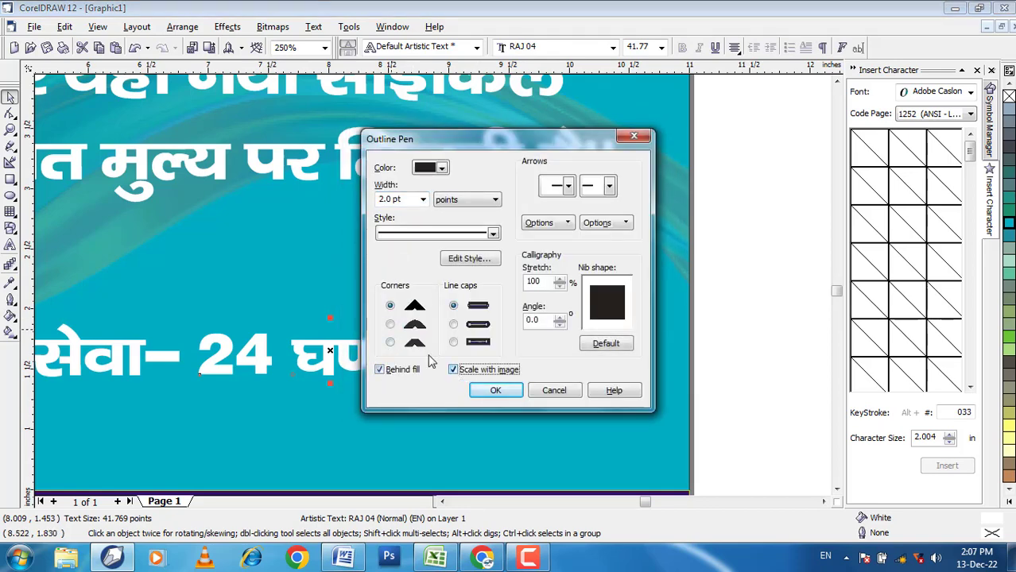
left_click(495, 390)
scroll(460, 300, "down", 3)
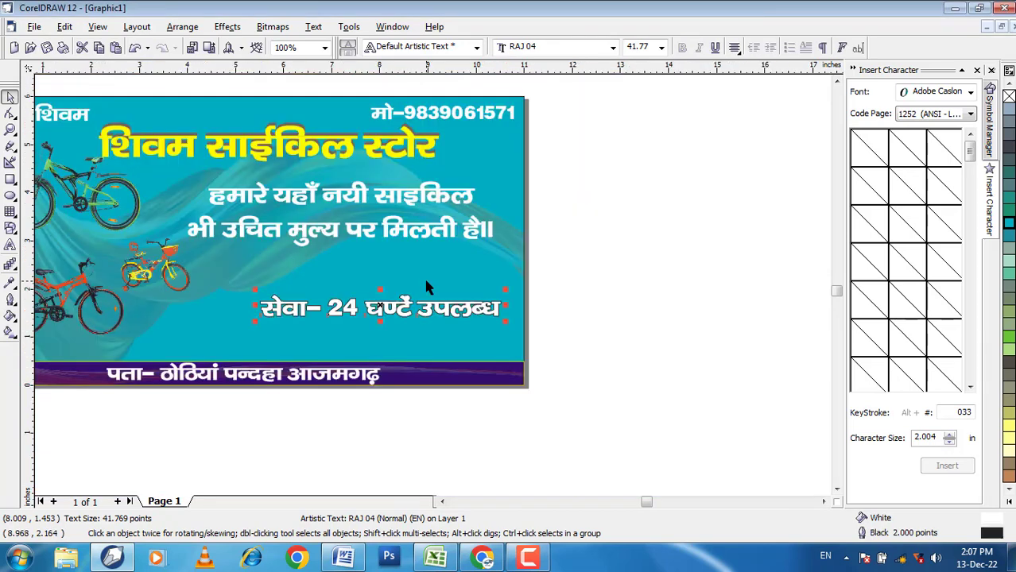
left_click(581, 315)
Step: Apply a black 2 pt outline, behind the fill and scaling with the image, to the two-line Hindi text
left_click(387, 228)
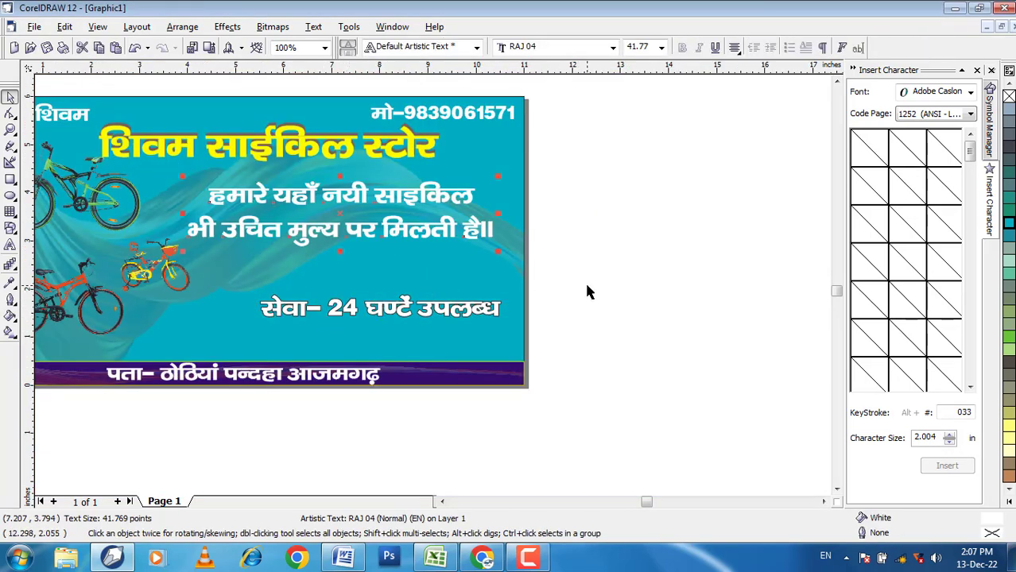
key("F12")
left_click(423, 200)
left_click(402, 252)
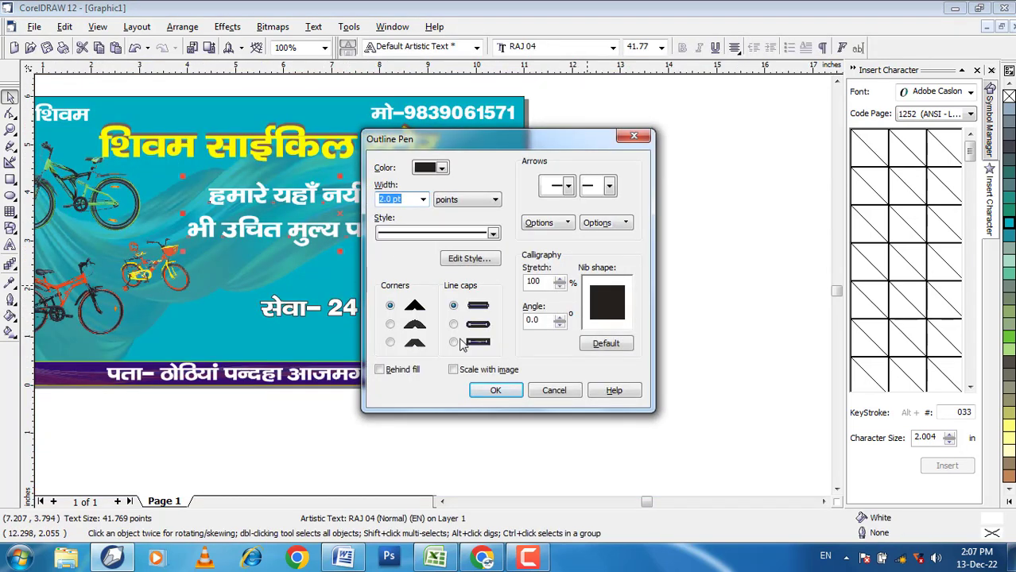
left_click(397, 372)
left_click(459, 371)
left_click(496, 390)
left_click(583, 347)
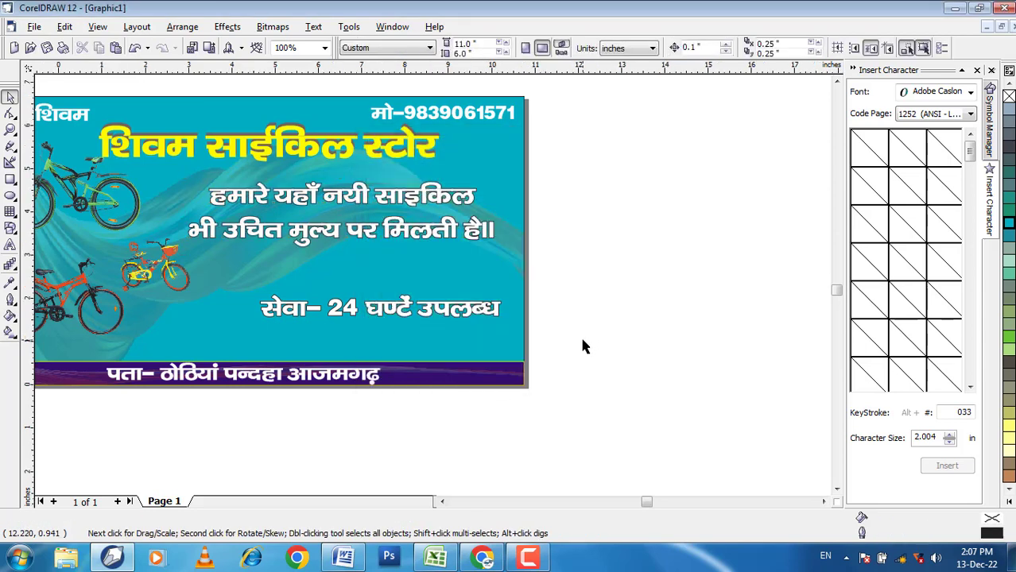
Step: Give the mobile-number line a black 4 pt outline placed behind the fill and scaled with the image
scroll(583, 347, "down", 1)
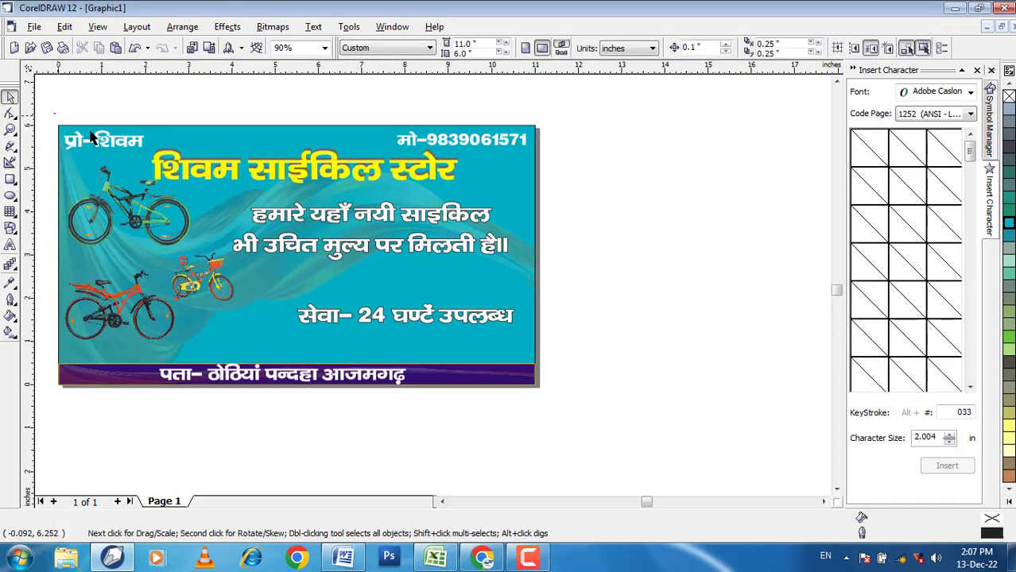
left_click(489, 141)
key("F12")
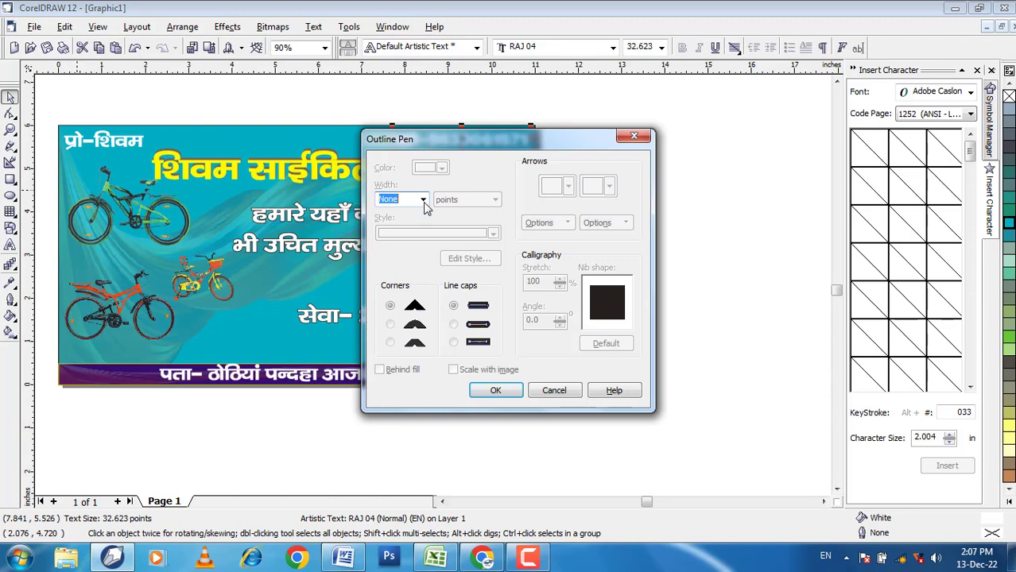
left_click(424, 200)
left_click(398, 256)
left_click(380, 370)
left_click(454, 370)
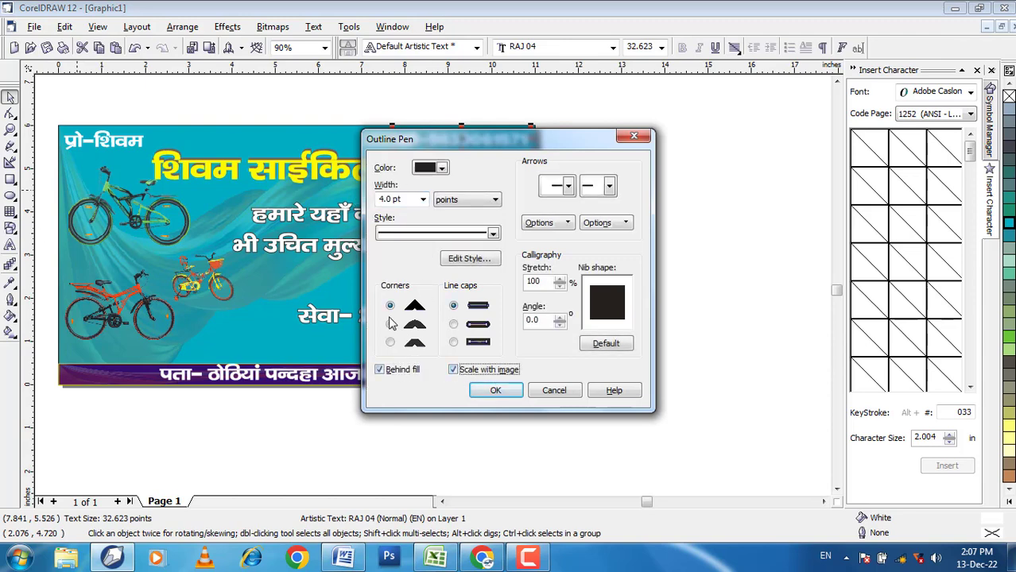
left_click(495, 390)
left_click(543, 244)
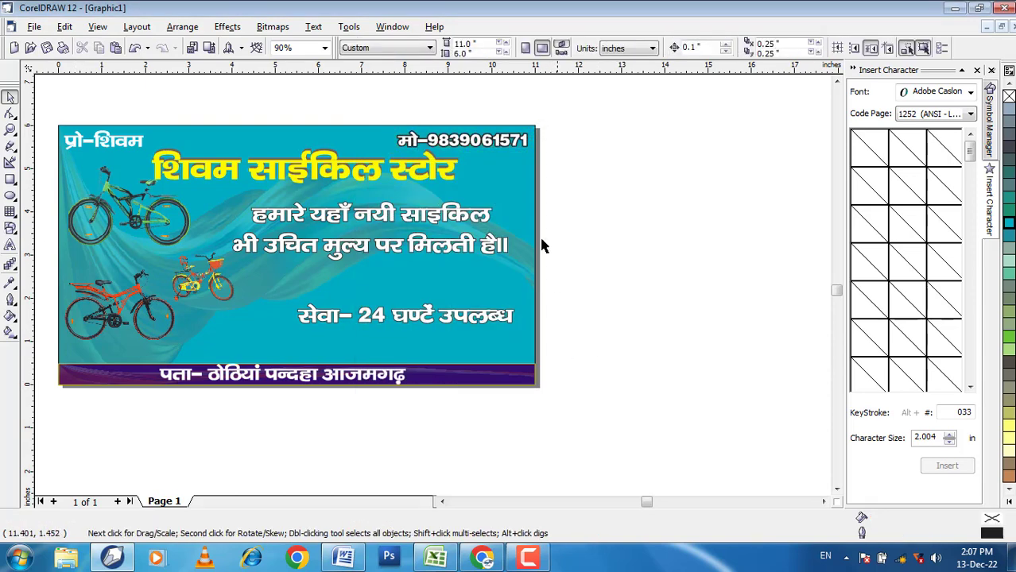
Step: Apply a thin black outline to the proprietor line, placed behind the fill and scaling with the image
left_click(125, 151)
key("F12")
left_click(423, 200)
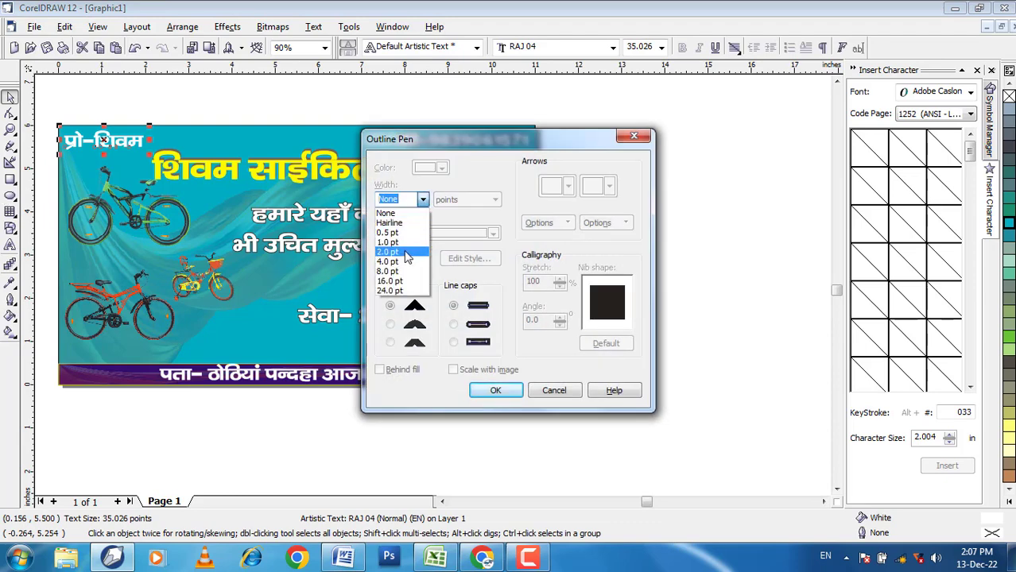
left_click(397, 238)
left_click(380, 370)
left_click(454, 369)
left_click(495, 390)
left_click(580, 343)
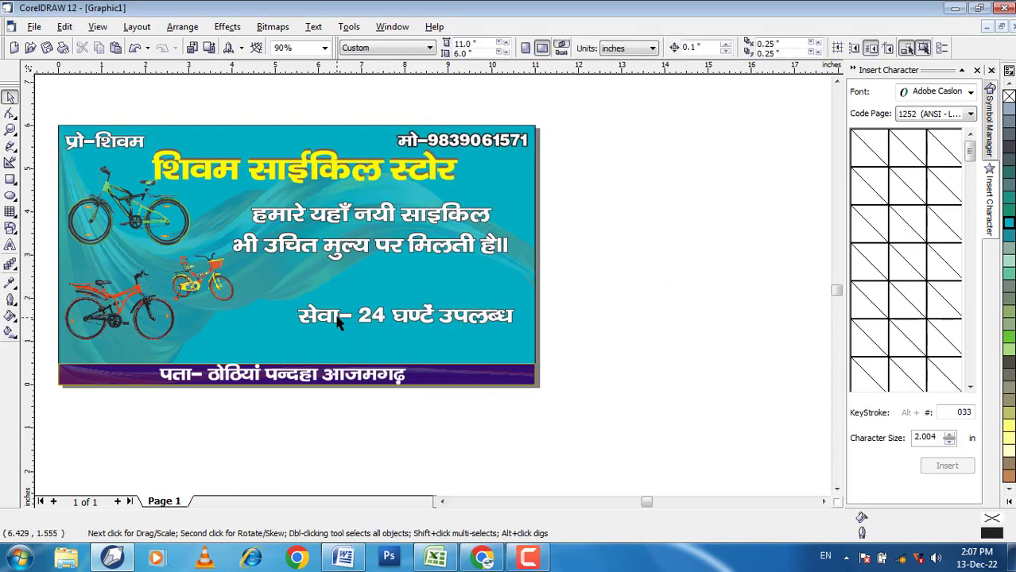
Step: Move the red bicycle picture slightly down, to a centre of about 1.461, 1.596 inches
scroll(604, 297, "down", 1)
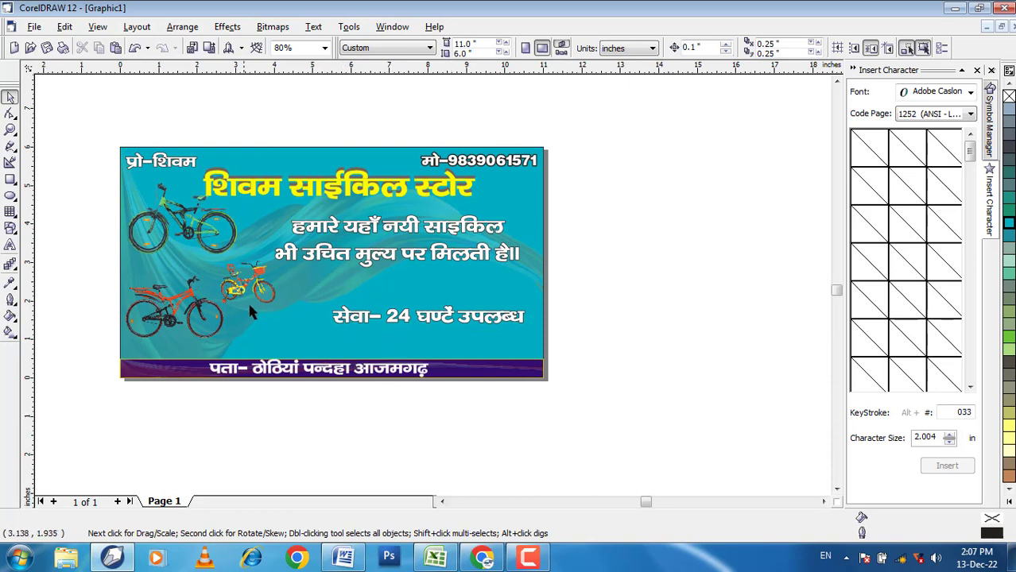
left_click(163, 312)
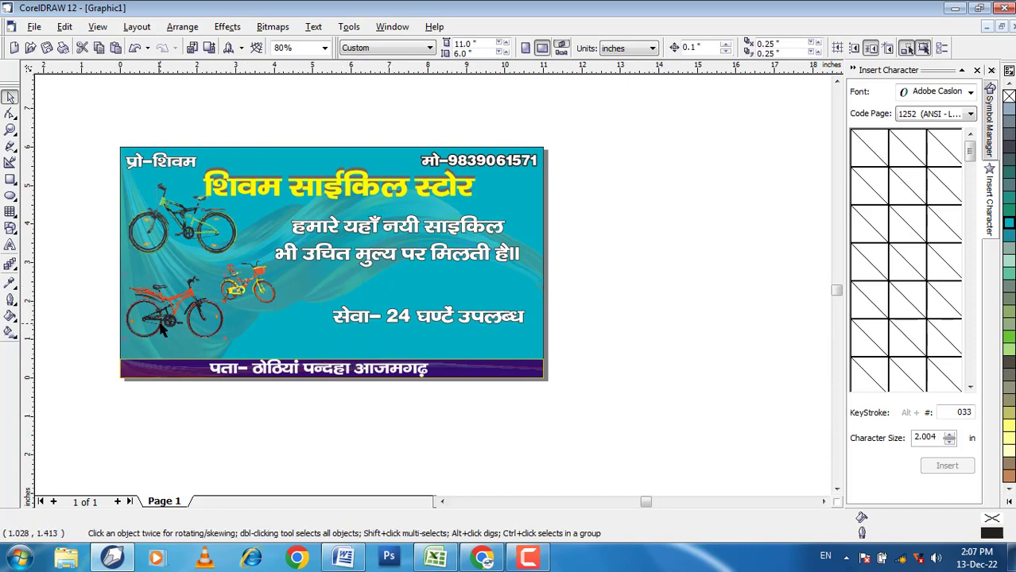
left_click(250, 286)
left_click(612, 287)
Step: Export all the banner objects as a JPEG bitmap named fgf on the Desktop, limited to the selection
left_click_drag(91, 120, 584, 409)
key("ctrl+e")
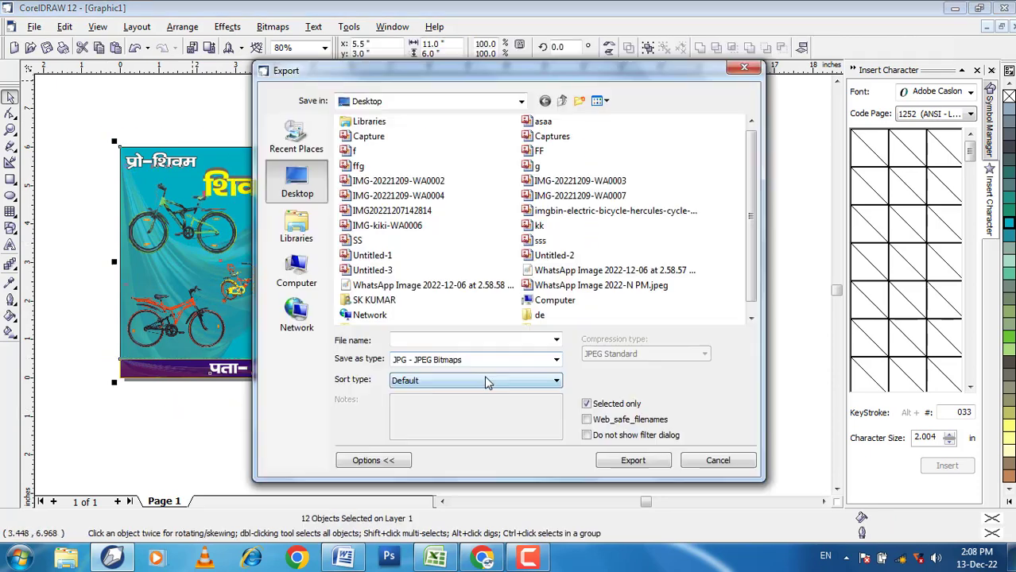
left_click(445, 342)
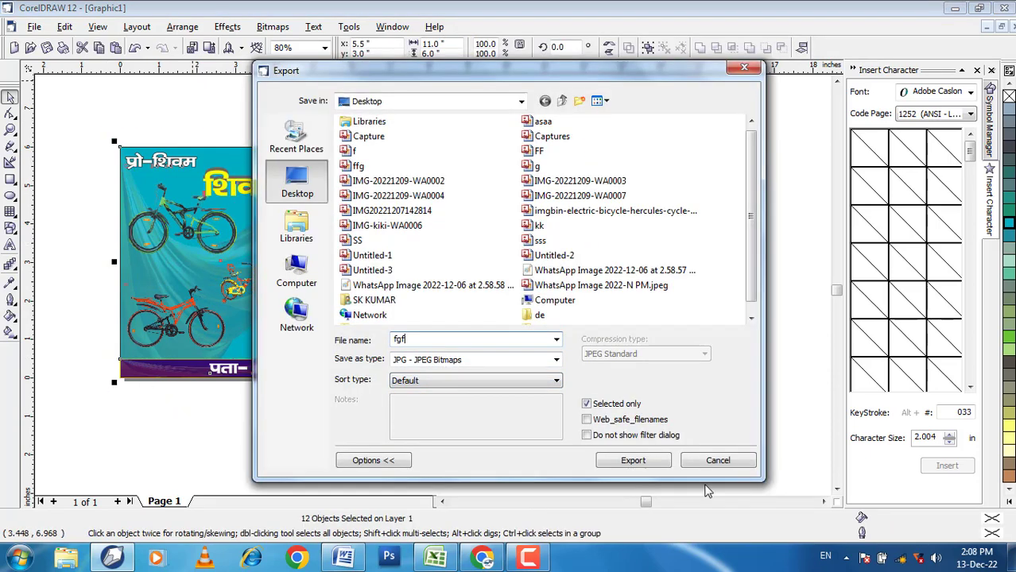
left_click(626, 461)
left_click(497, 426)
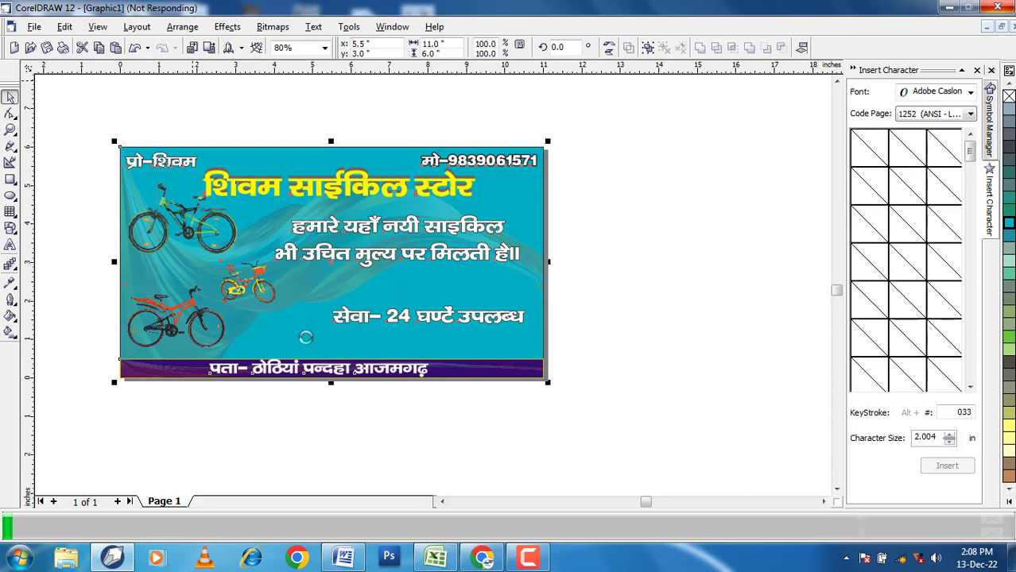
left_click(506, 386)
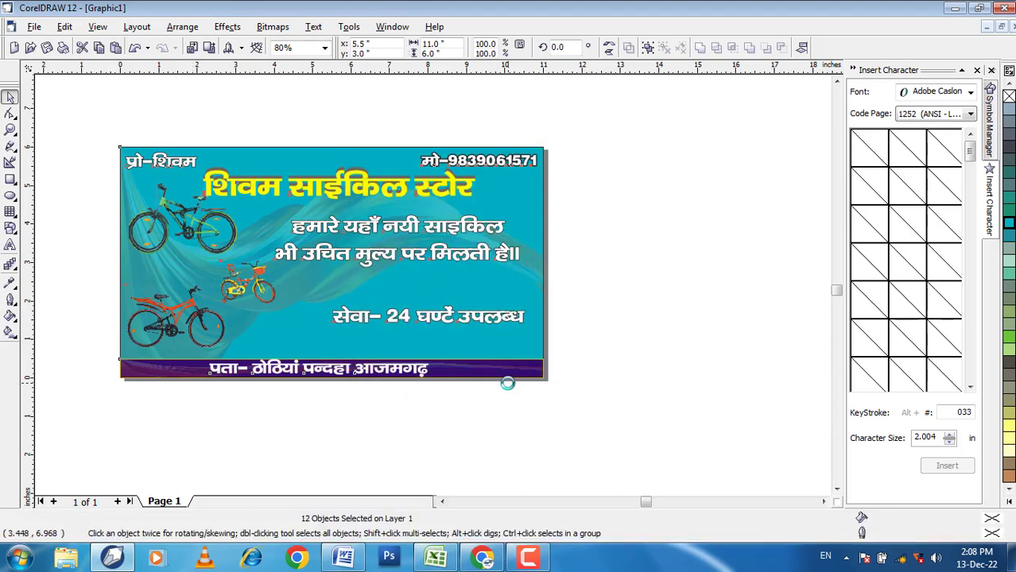
Step: Minimize the design and open the exported fgf image from the desktop in Windows Photo Viewer
left_click(954, 10)
double_click(429, 263)
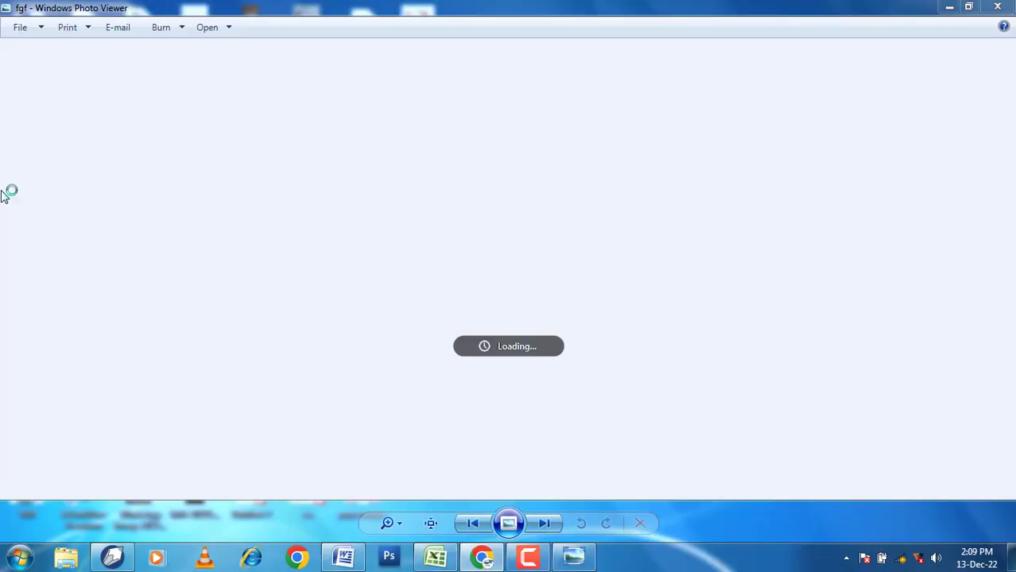